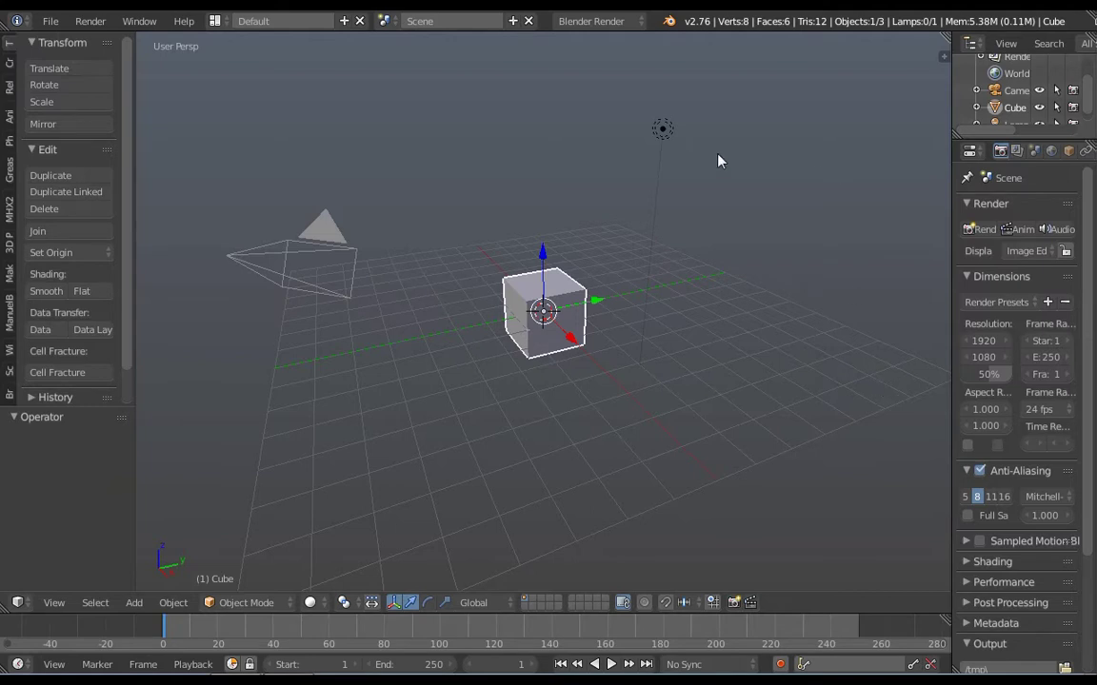
# - Switch the render engine to Cycles and stretch the cube 2.492 times along Z
pyautogui.click(613, 22)
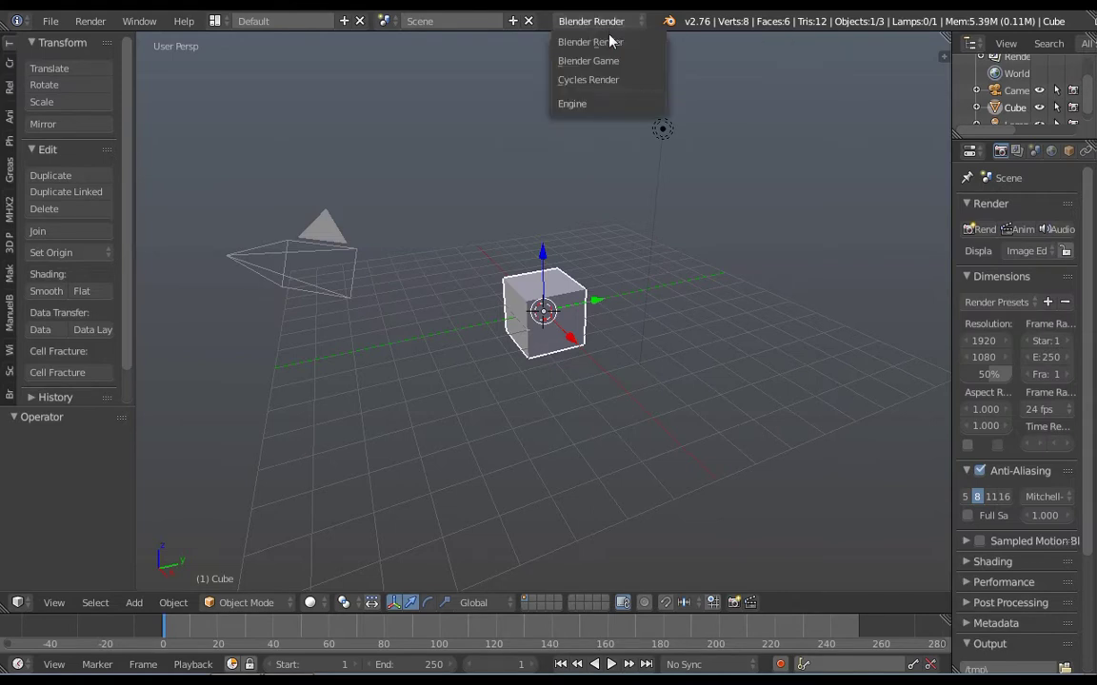
pyautogui.click(610, 82)
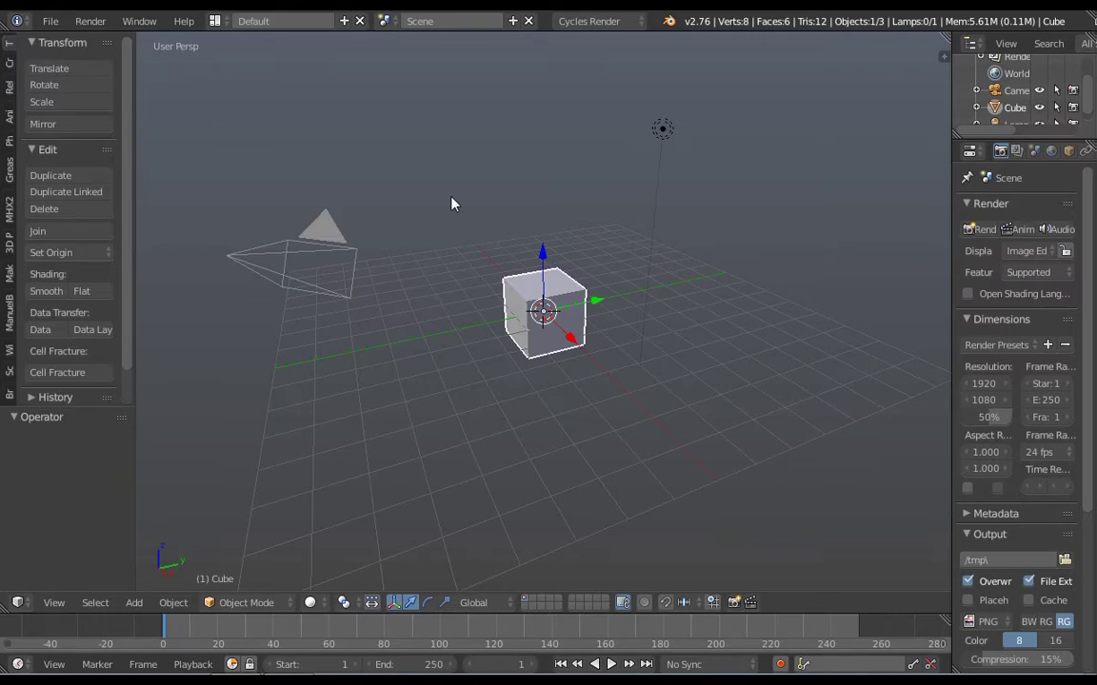
pyautogui.press('KP_0')
pyautogui.press('KP_0')
pyautogui.keyDown('ctrl'); pyautogui.moveTo(452, 204); pyautogui.dragTo(440, 131, button='middle'); pyautogui.keyUp('ctrl')
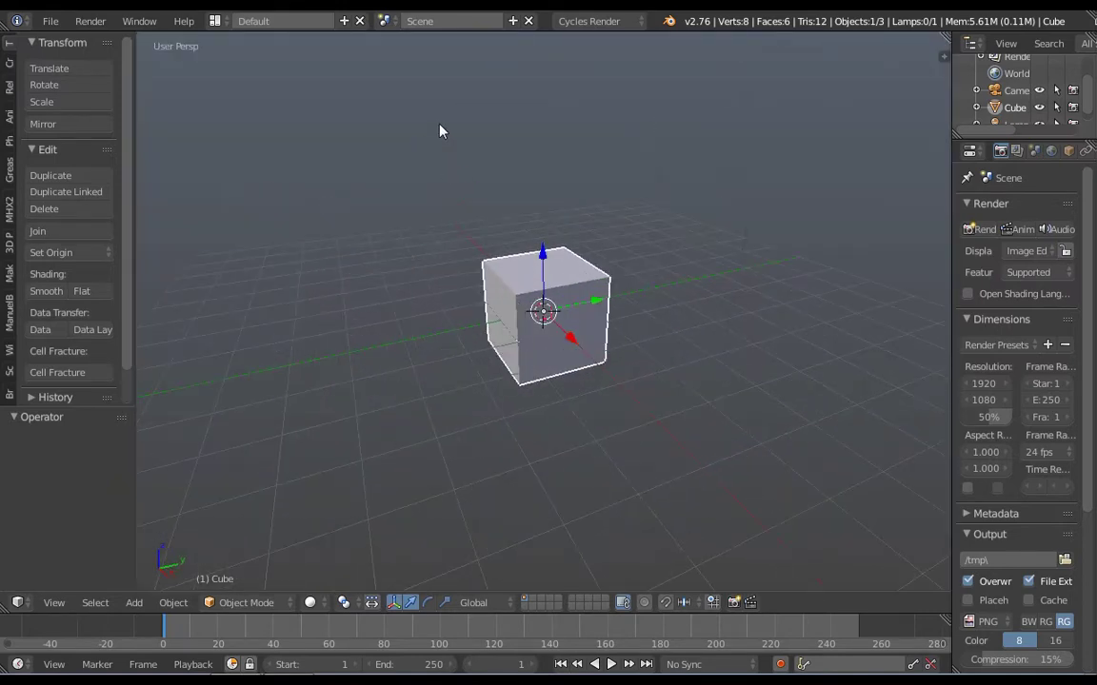
pyautogui.keyDown('ctrl'); pyautogui.moveTo(459, 237); pyautogui.dragTo(458, 205, button='middle'); pyautogui.keyUp('ctrl')
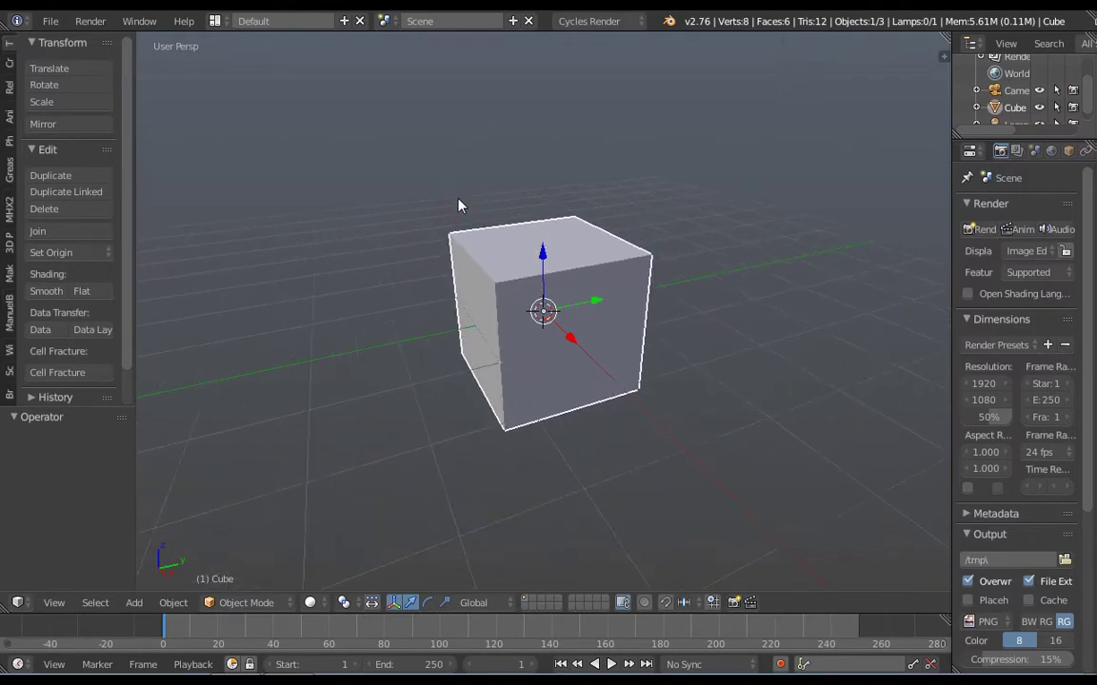
pyautogui.press('s')
pyautogui.press('z')
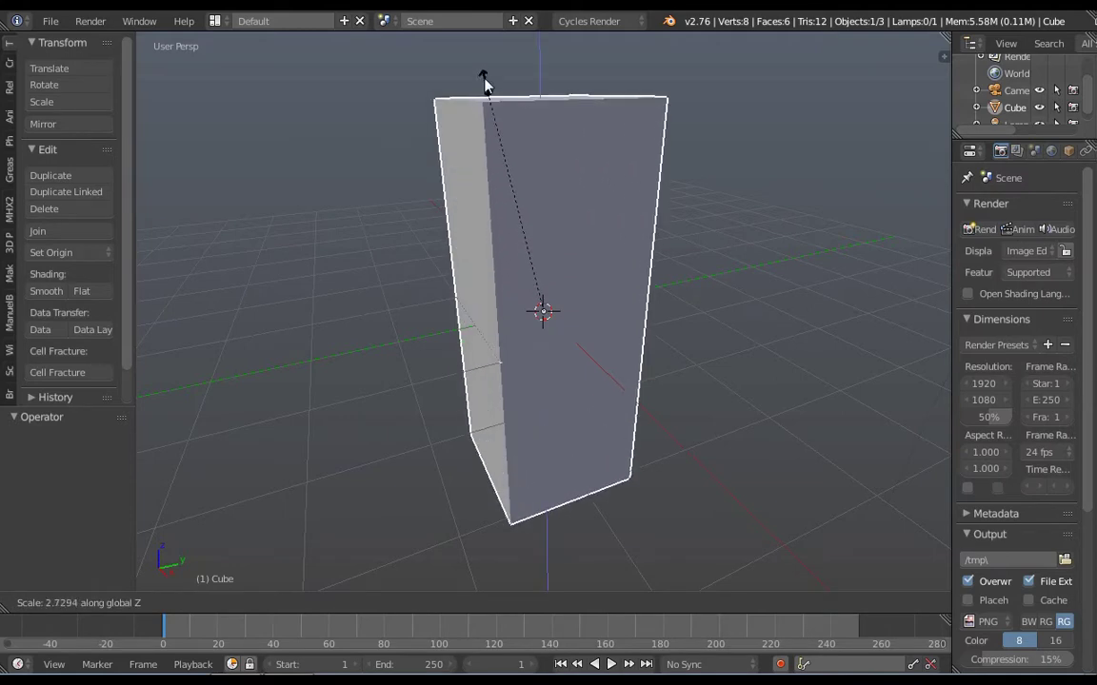
pyautogui.click(490, 107)
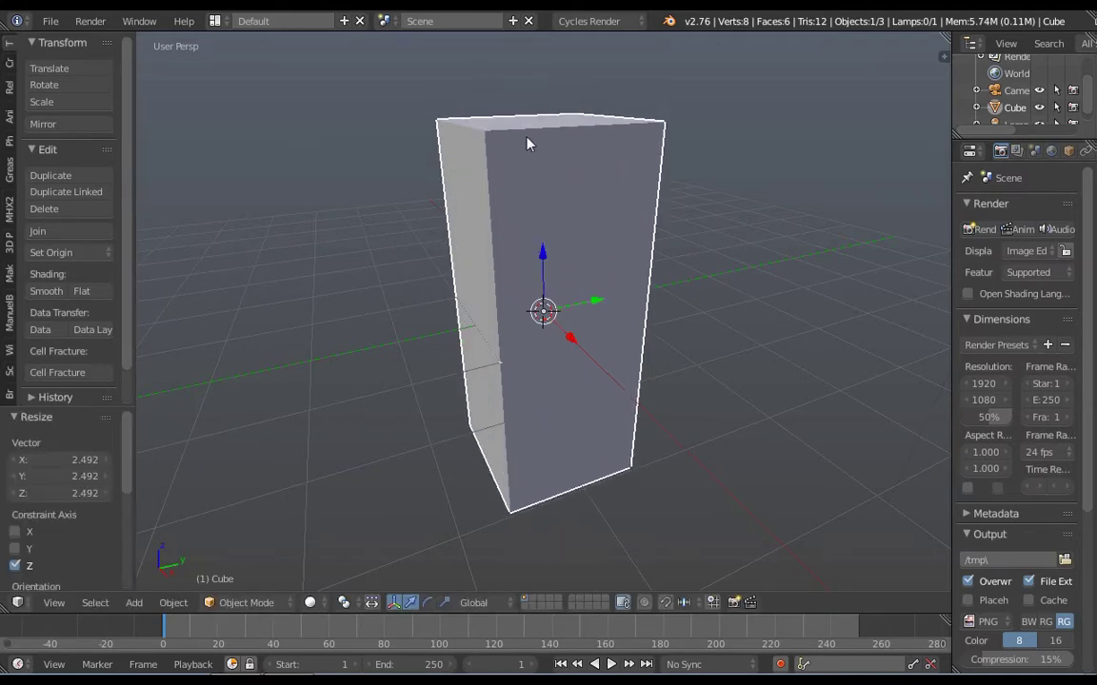
# - Set the viewport lens to 80 mm and place the 3D cursor right of the box
pyautogui.press('n')
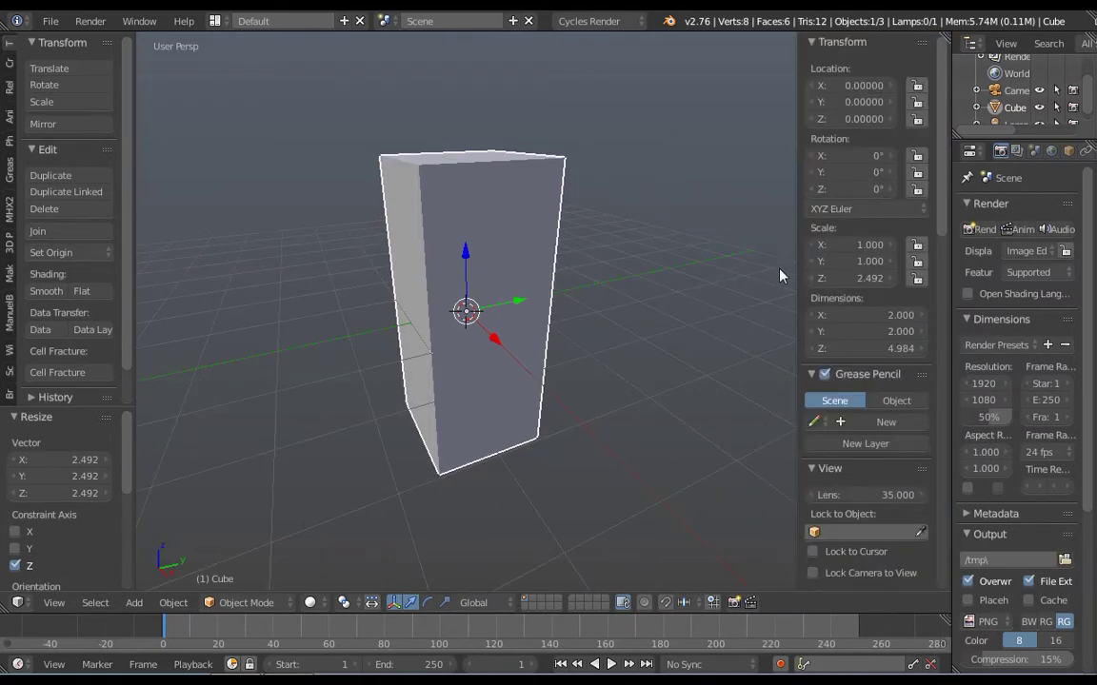
pyautogui.click(885, 492)
pyautogui.write('80')
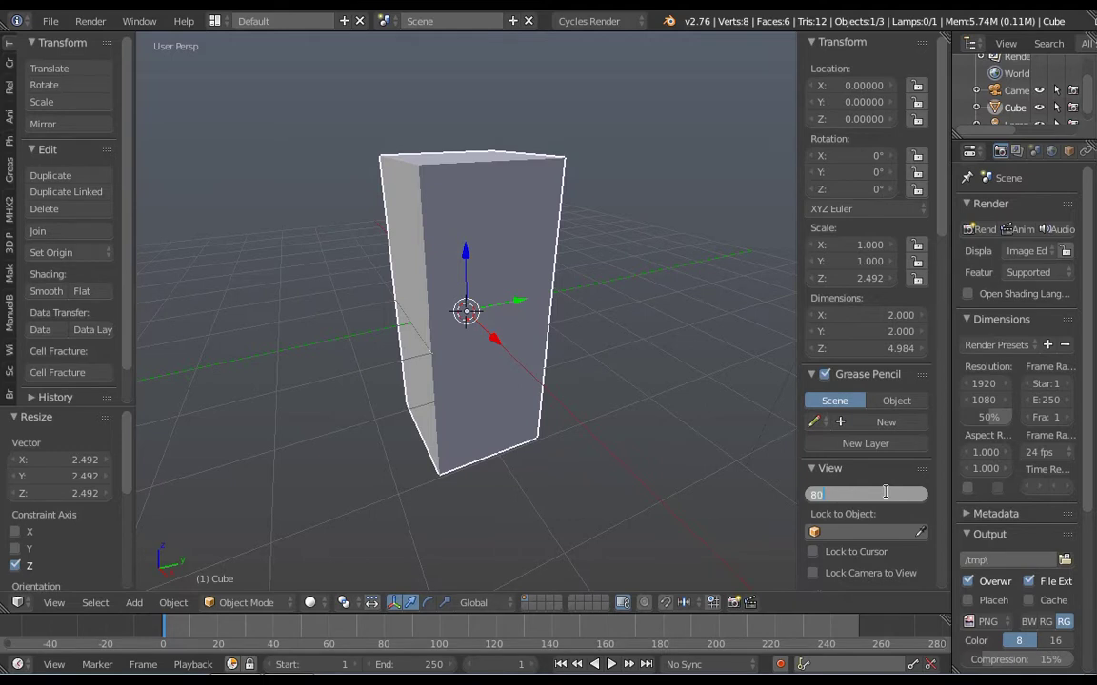
pyautogui.press('Return')
pyautogui.click(693, 380)
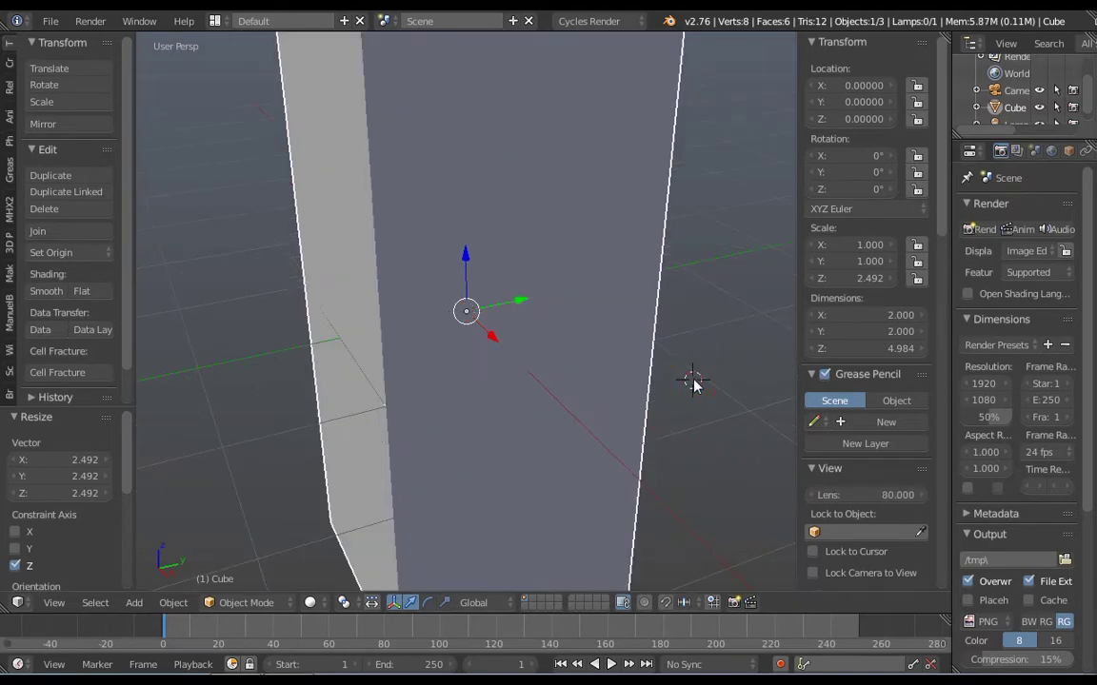
pyautogui.click(779, 380)
pyautogui.press('n')
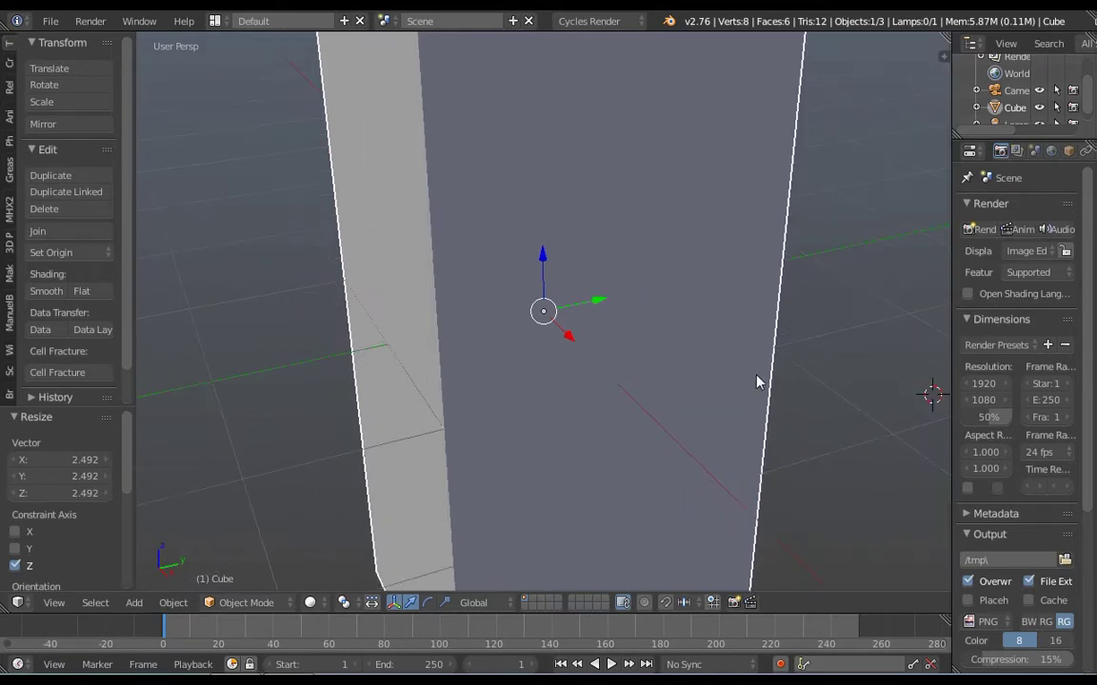
pyautogui.scroll(-5, 757, 381)
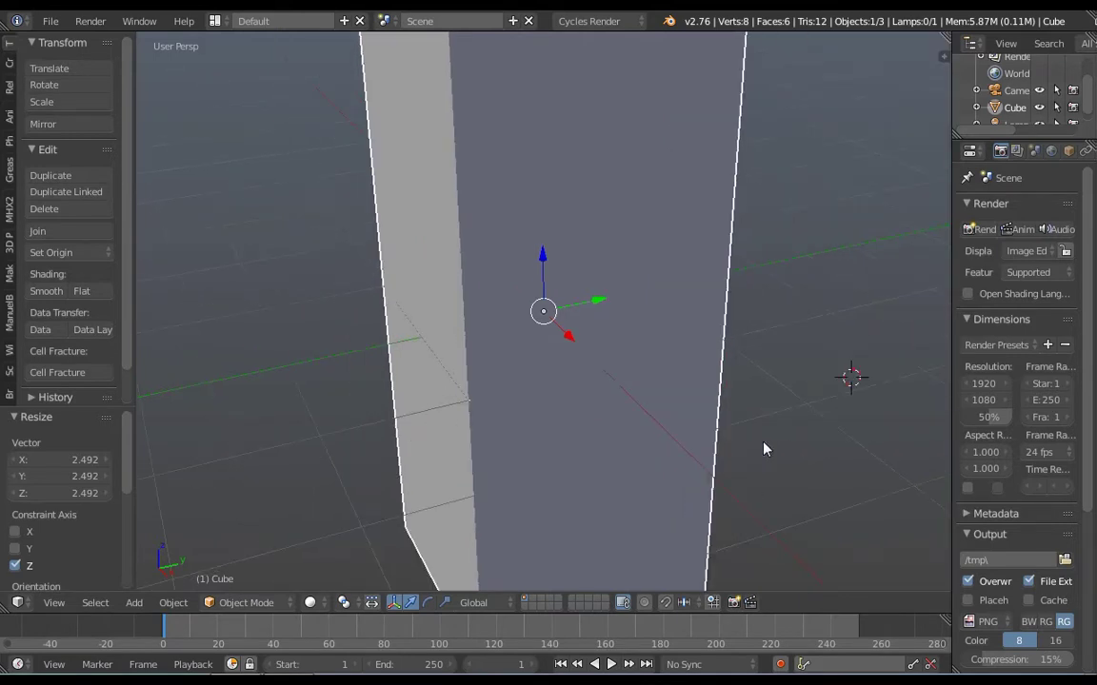
pyautogui.scroll(-2, 778, 504)
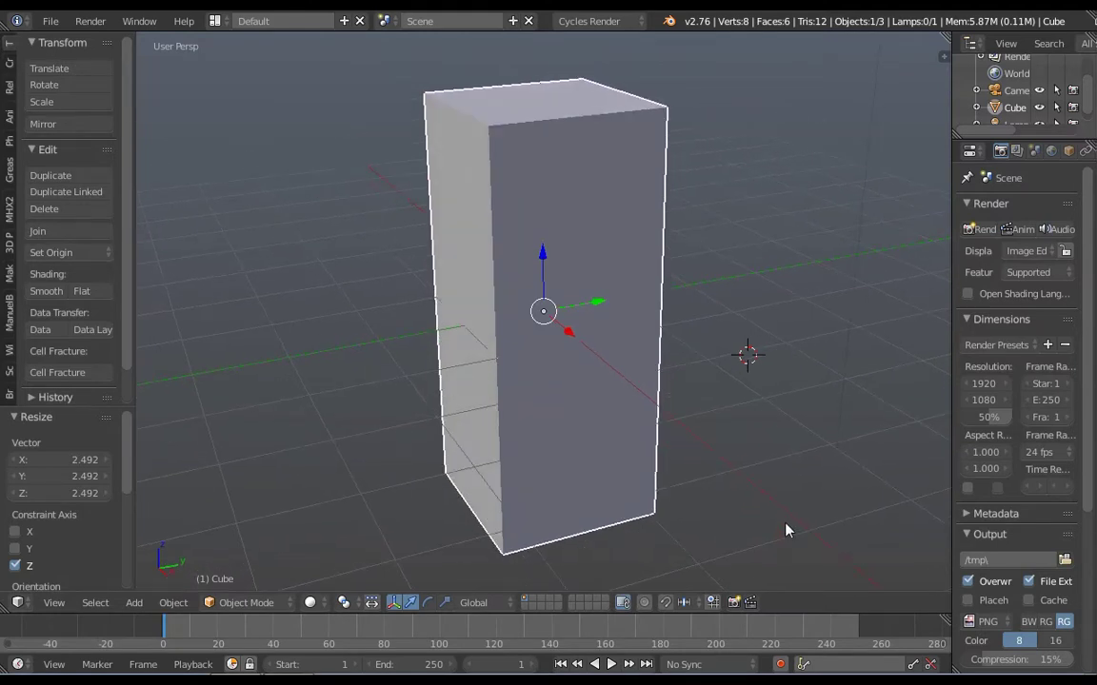
# - Squash the tall box to 0.057 along X into a thin slab, then widen the Properties editor
pyautogui.press('s')
pyautogui.press('x')
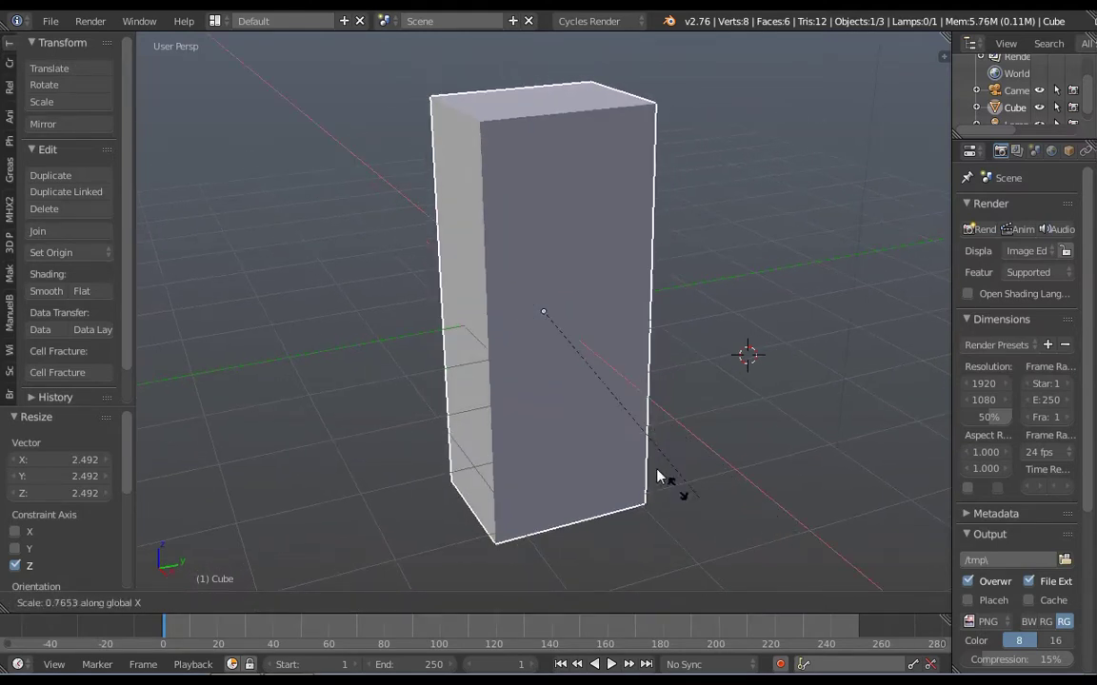
pyautogui.click(560, 311)
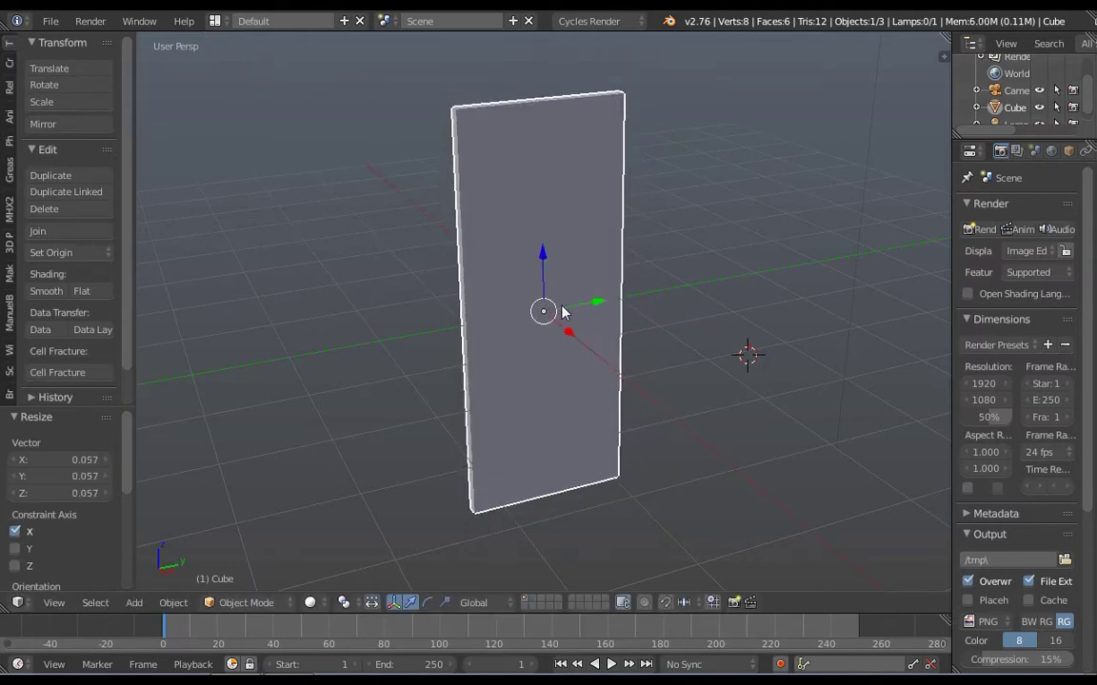
pyautogui.moveTo(561, 311); pyautogui.dragTo(660, 325, button='middle')
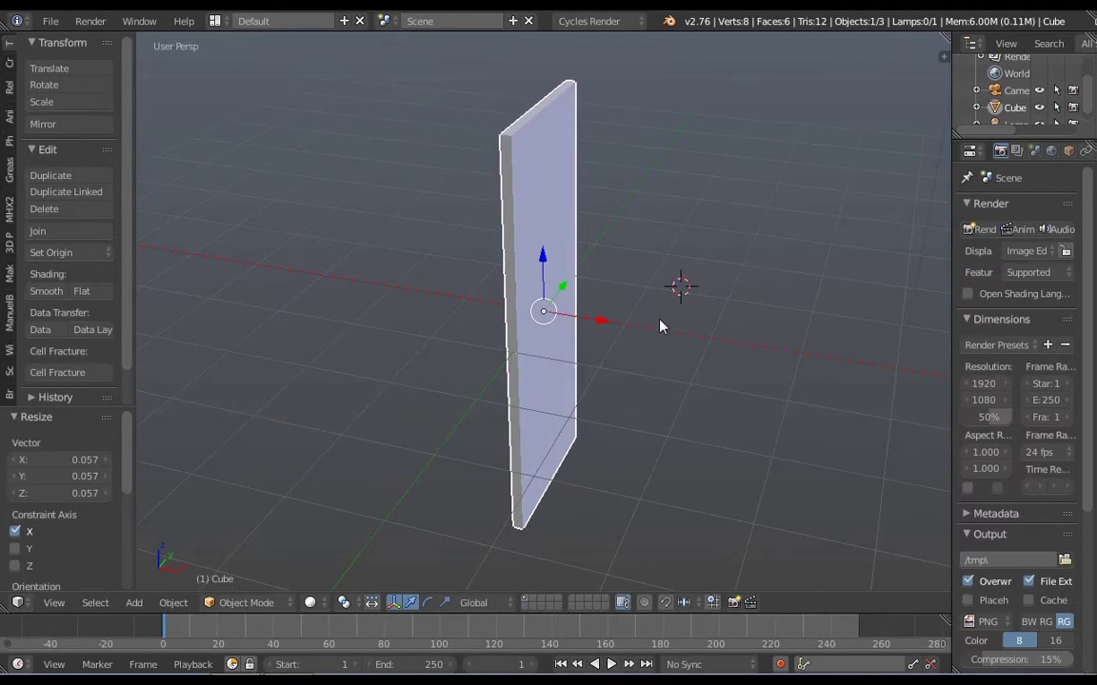
pyautogui.moveTo(607, 296); pyautogui.dragTo(506, 292, button='middle')
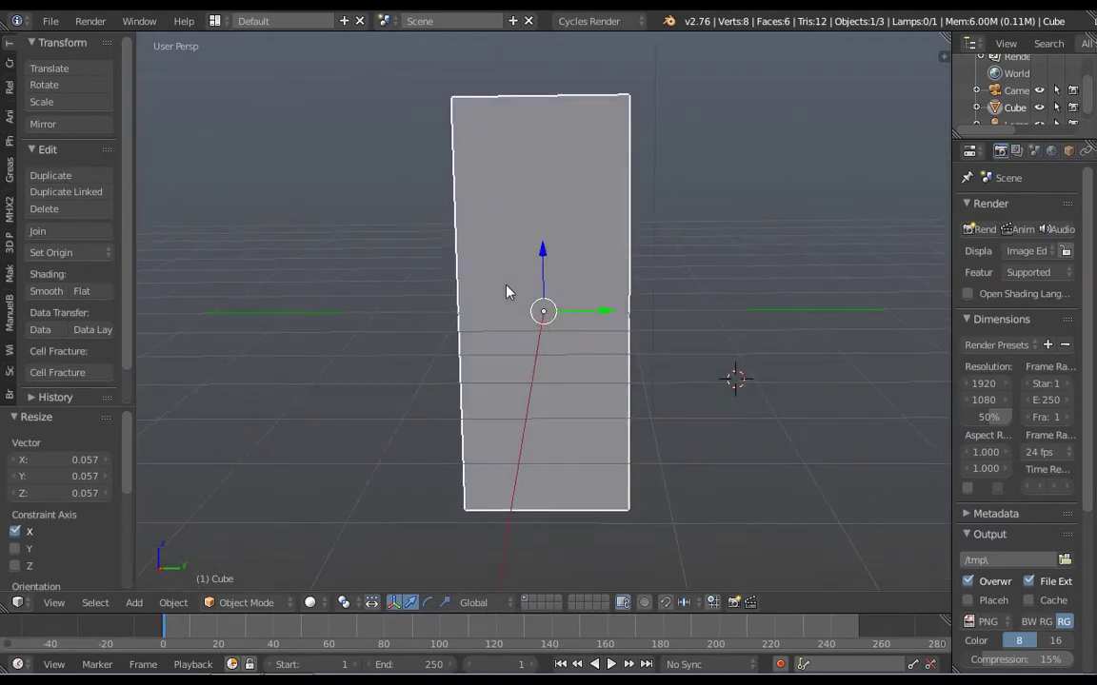
pyautogui.press('s')
pyautogui.press('y')
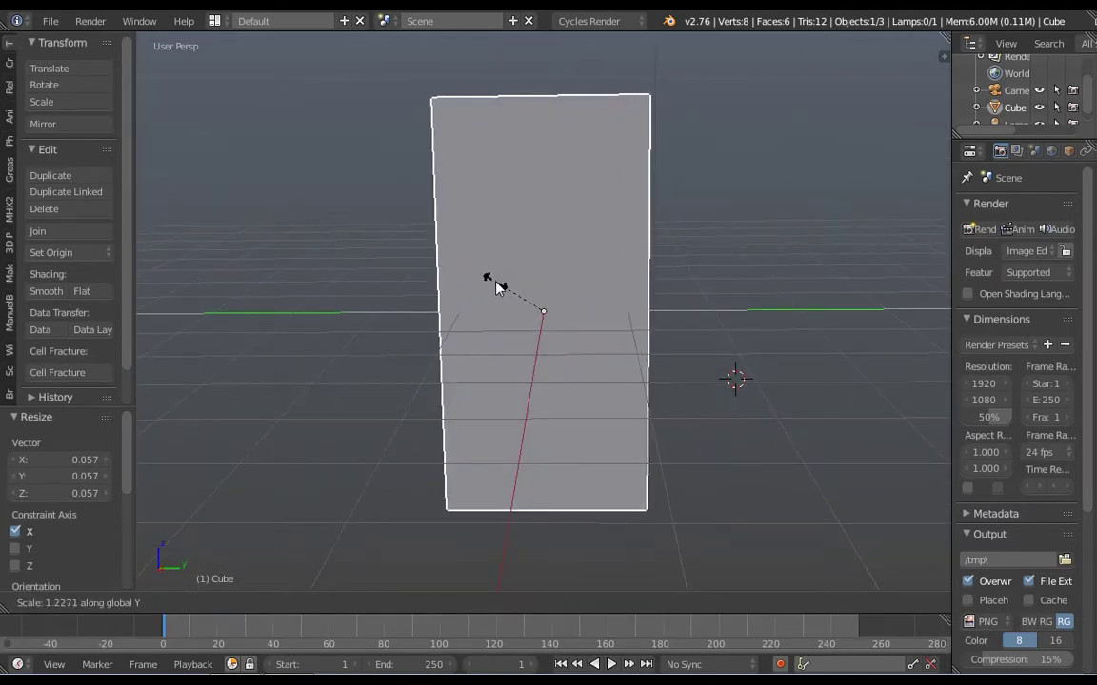
pyautogui.press('Escape')
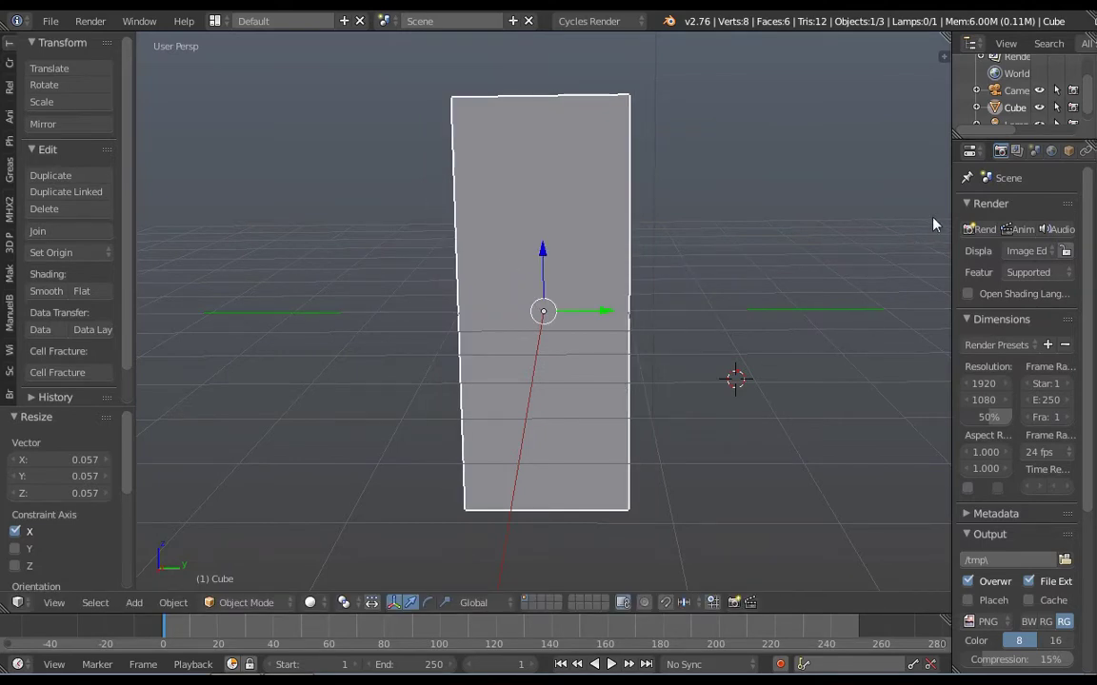
pyautogui.moveTo(951, 217); pyautogui.dragTo(869, 220)
# - Add a Bevel modifier to the slab with 6 segments and 0.14 width
pyautogui.click(1018, 151)
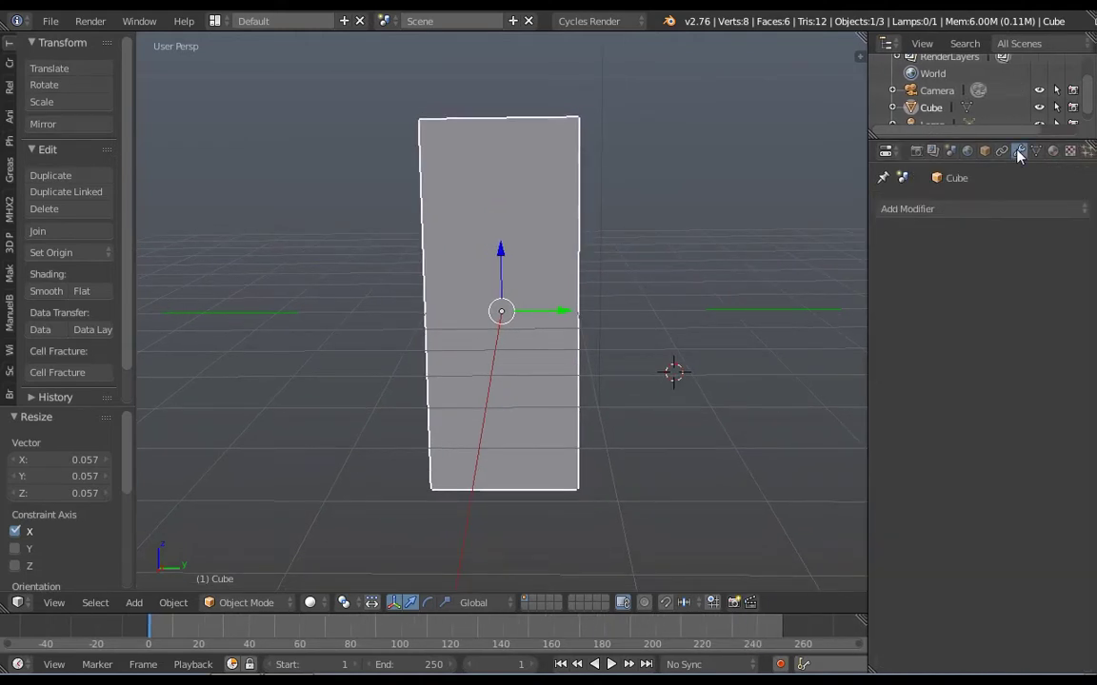
pyautogui.click(943, 210)
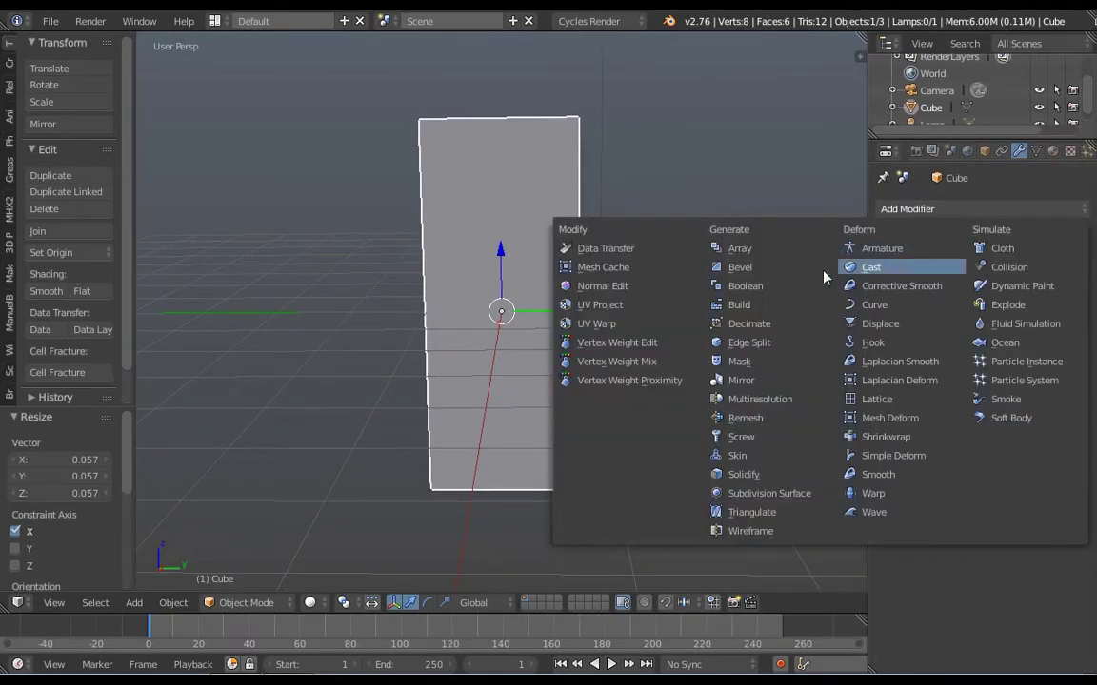
pyautogui.click(757, 269)
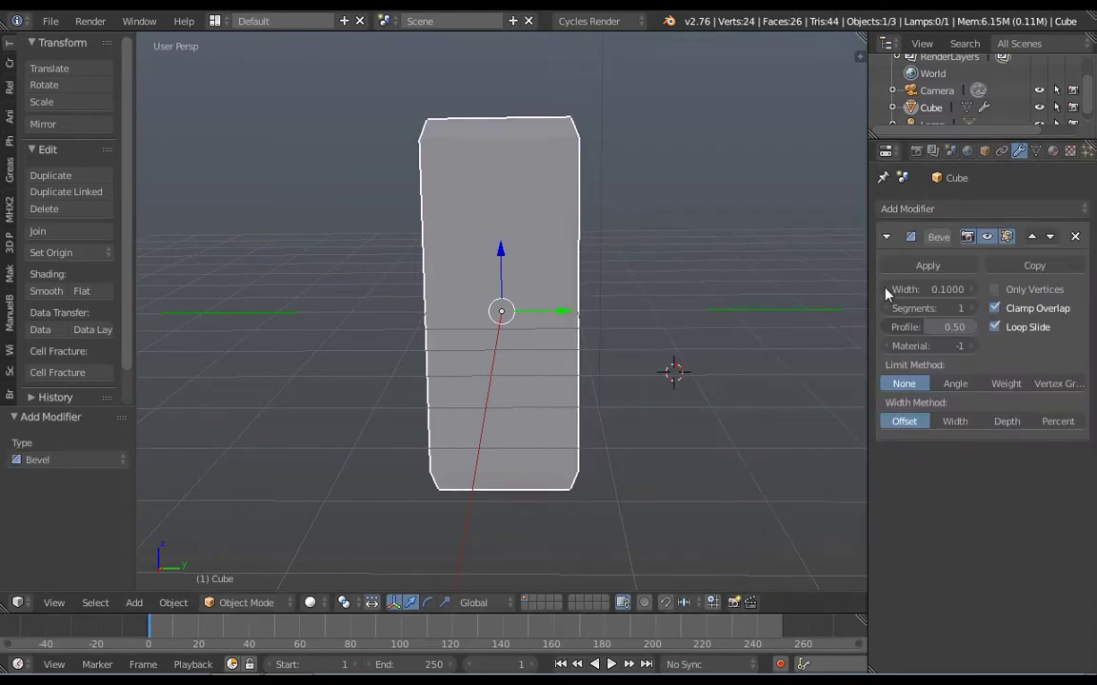
pyautogui.click(943, 308)
pyautogui.write('6')
pyautogui.press('Return')
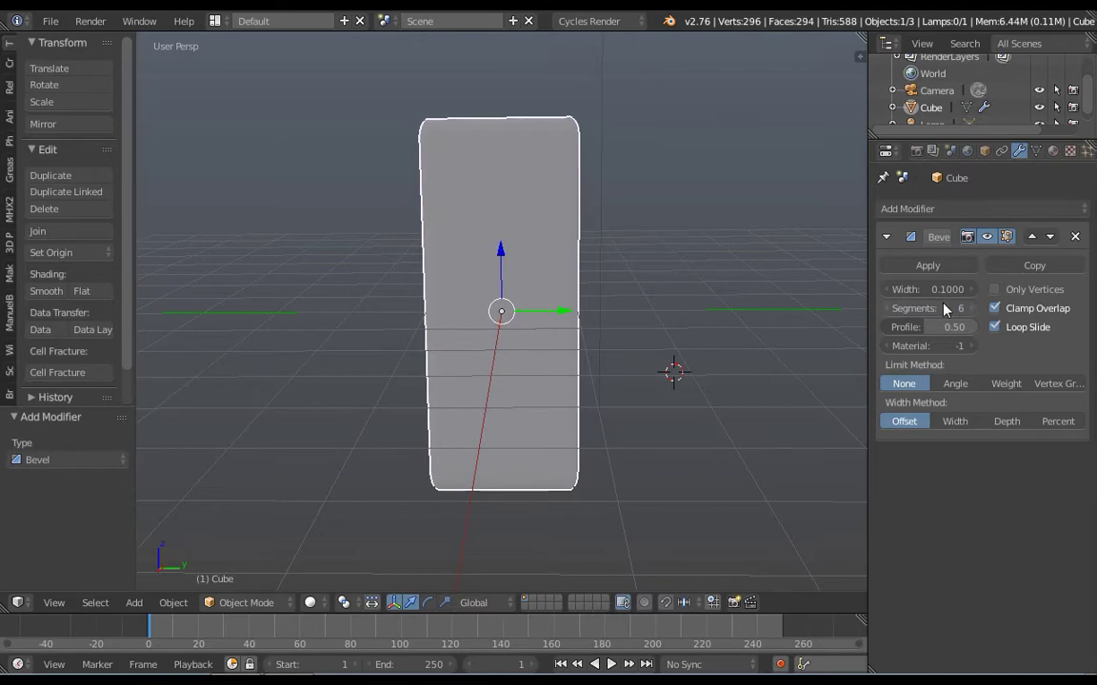
pyautogui.click(936, 289)
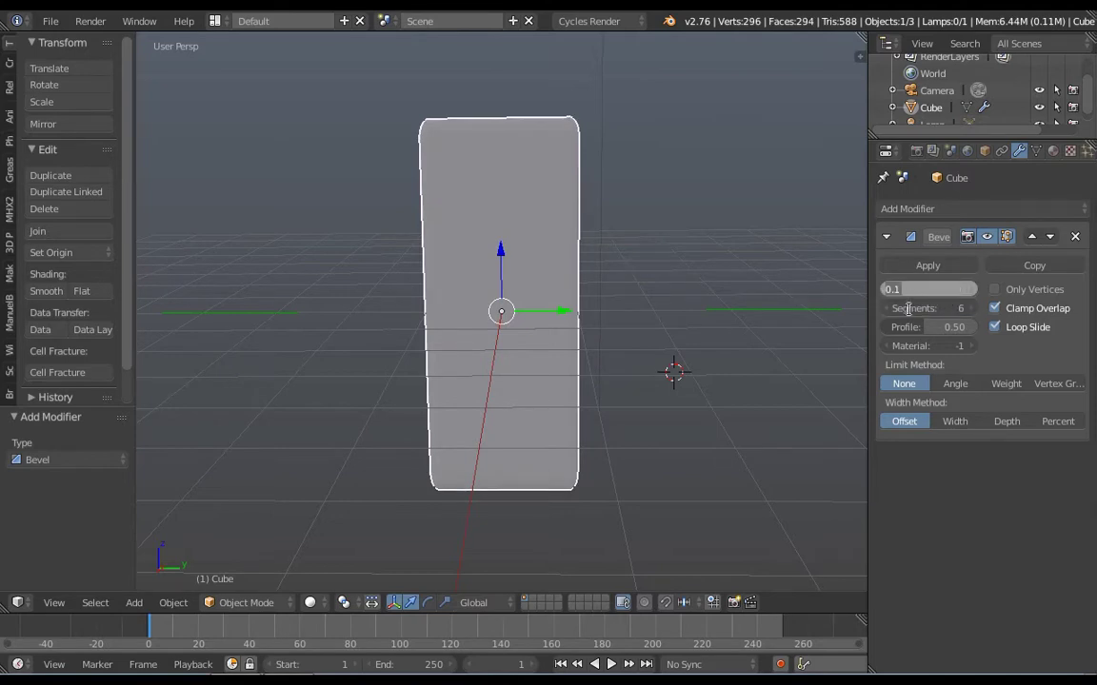
pyautogui.write('0.14')
pyautogui.press('Return')
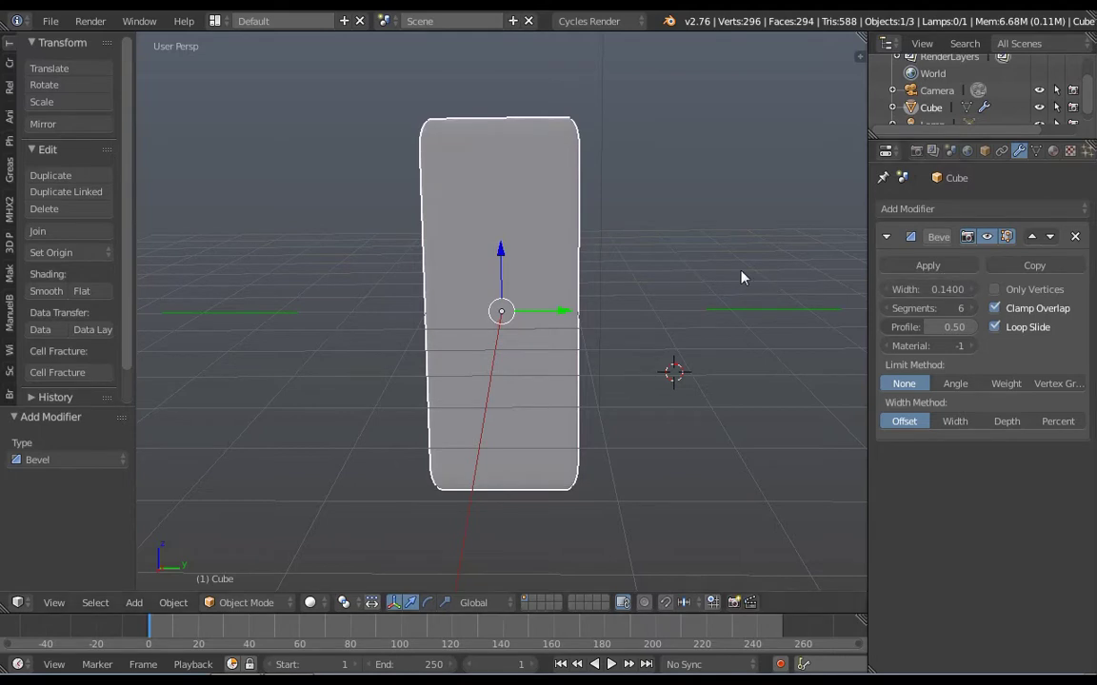
pyautogui.moveTo(710, 266); pyautogui.dragTo(806, 269, button='middle')
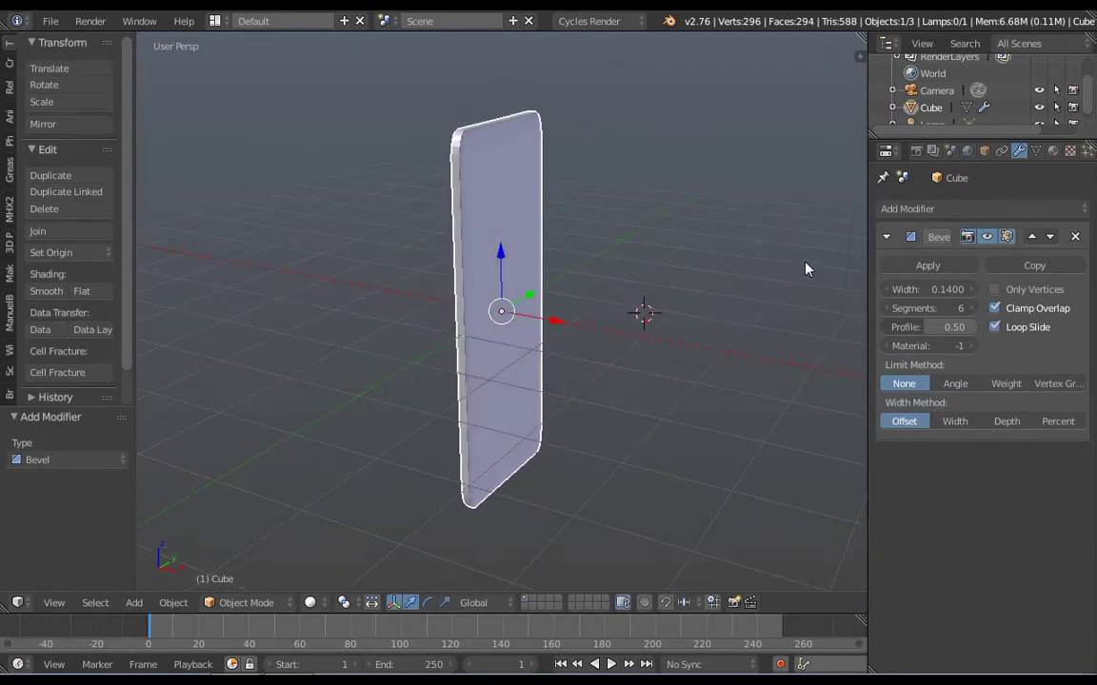
# - Add a plane, rotate it 90° about Y, and move it in front of the slab
pyautogui.hotkey('shift', 'a')
pyautogui.moveTo(571, 249)
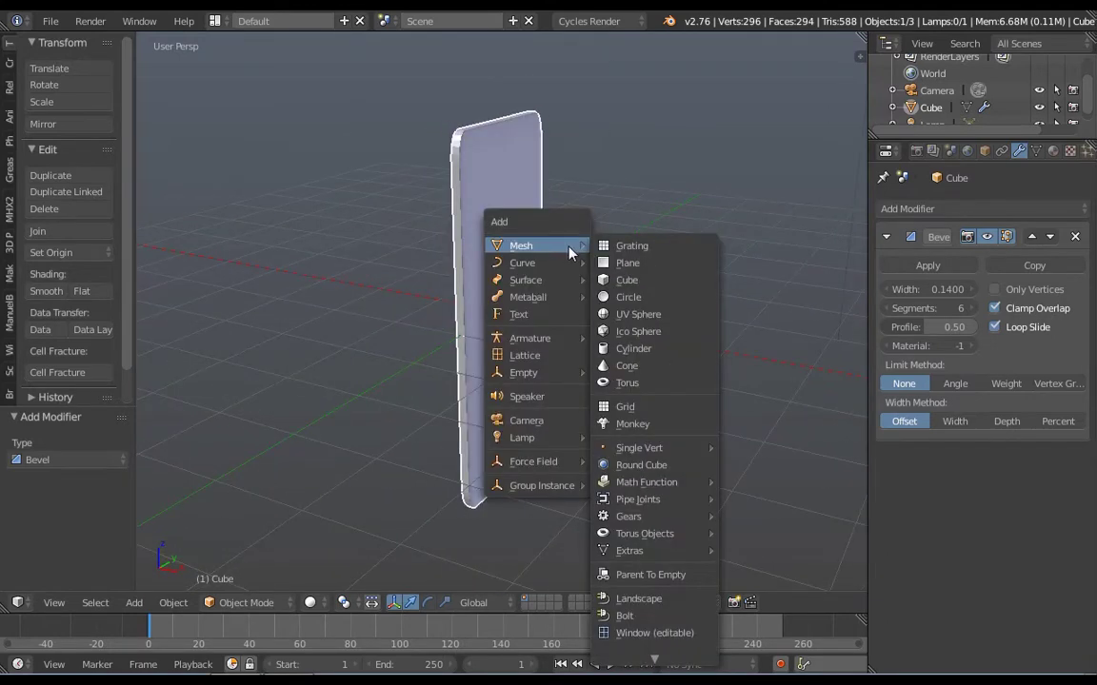
pyautogui.click(621, 264)
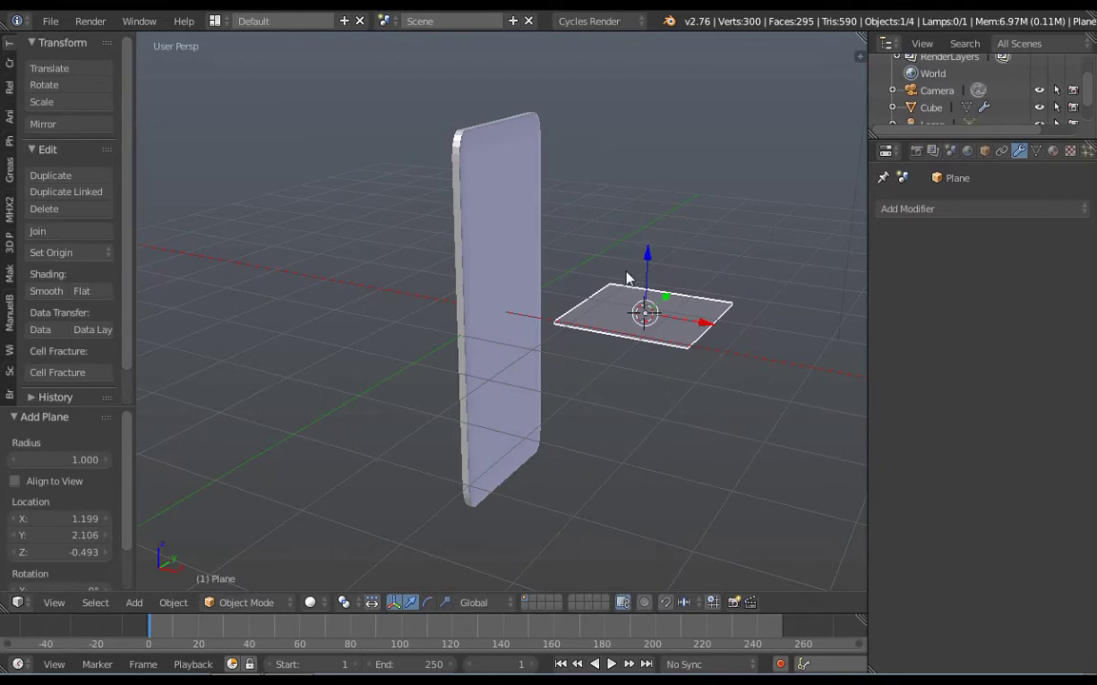
pyautogui.write('ry')
pyautogui.write('90')
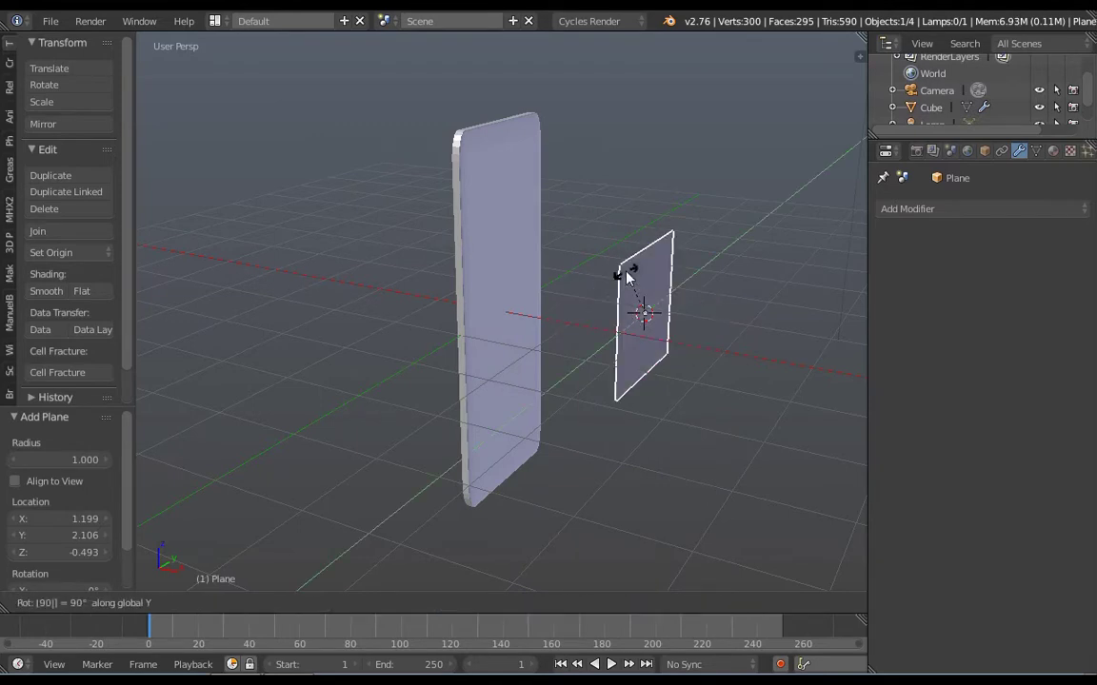
pyautogui.press('Return')
pyautogui.moveTo(627, 277); pyautogui.dragTo(536, 251, button='middle')
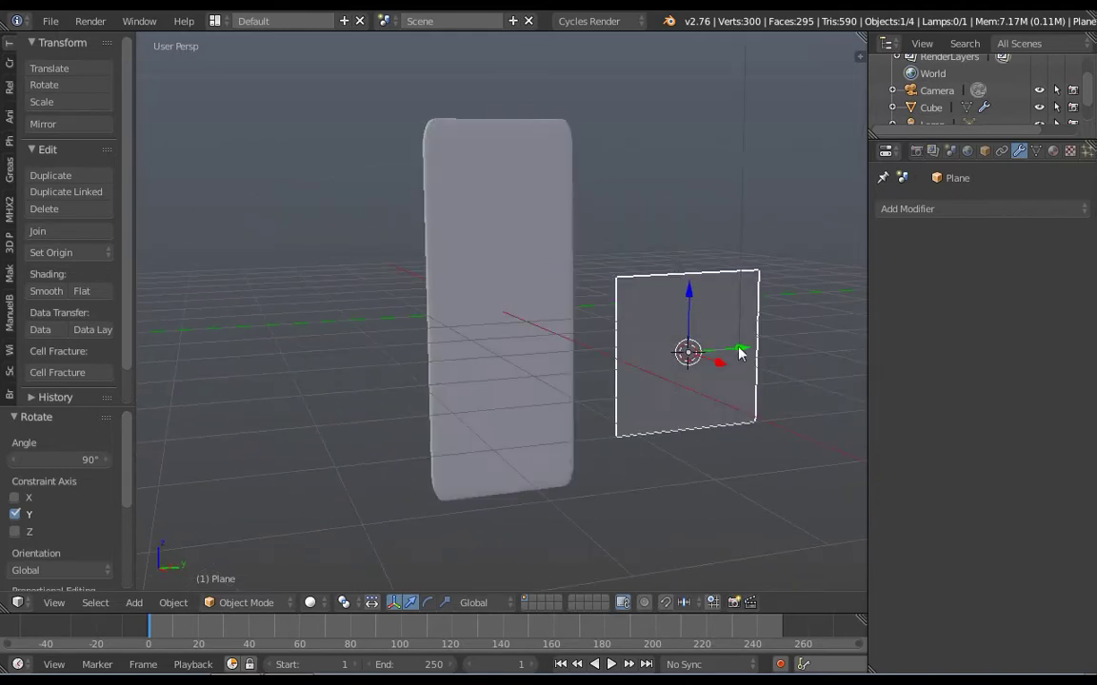
pyautogui.moveTo(737, 351); pyautogui.dragTo(582, 371)
pyautogui.moveTo(525, 333); pyautogui.dragTo(527, 362, button='middle')
# - Stretch the plane vertically and move it along X onto the phone front
pyautogui.press('s')
pyautogui.press('z')
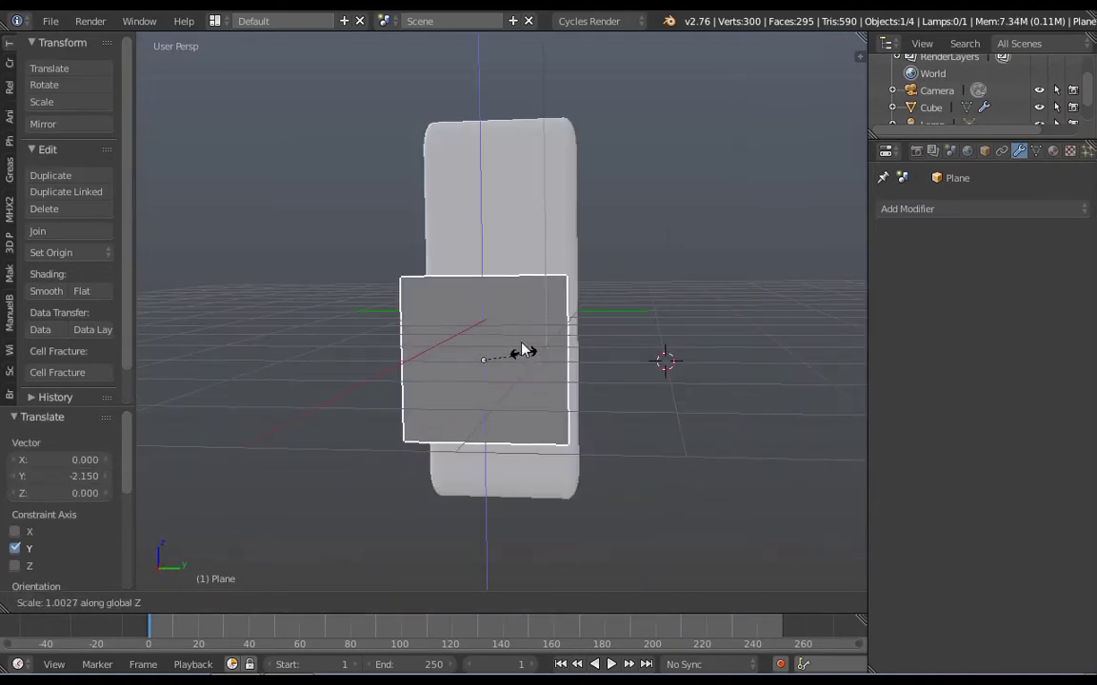
pyautogui.click(519, 436)
pyautogui.moveTo(518, 436); pyautogui.dragTo(664, 440, button='middle')
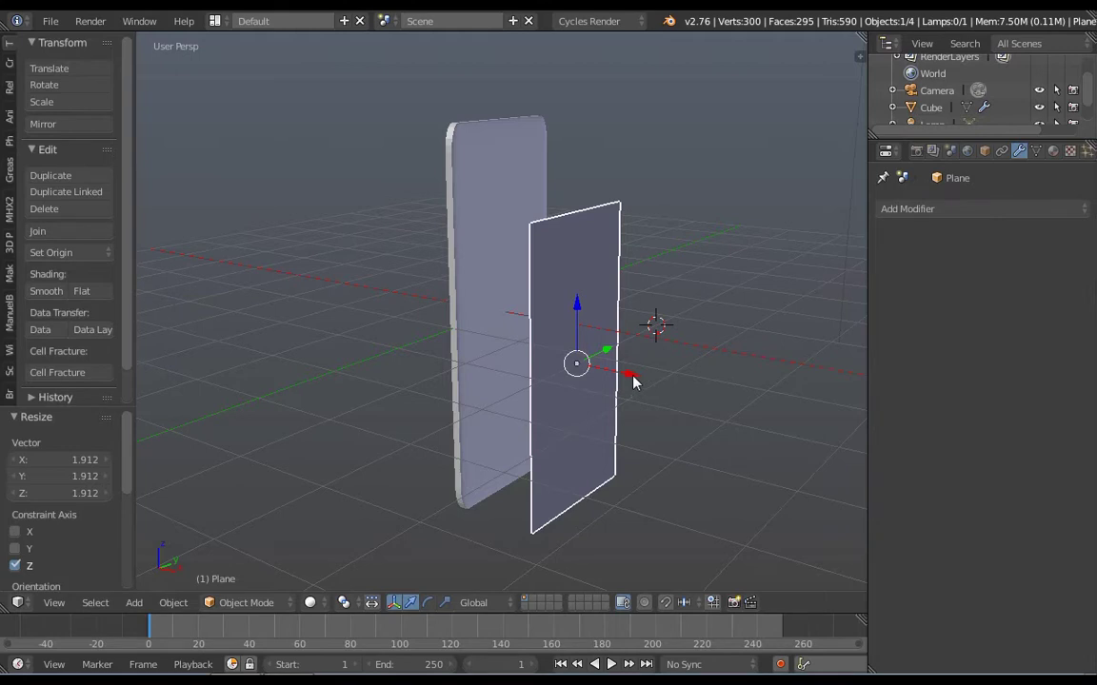
pyautogui.press('g')
pyautogui.press('x')
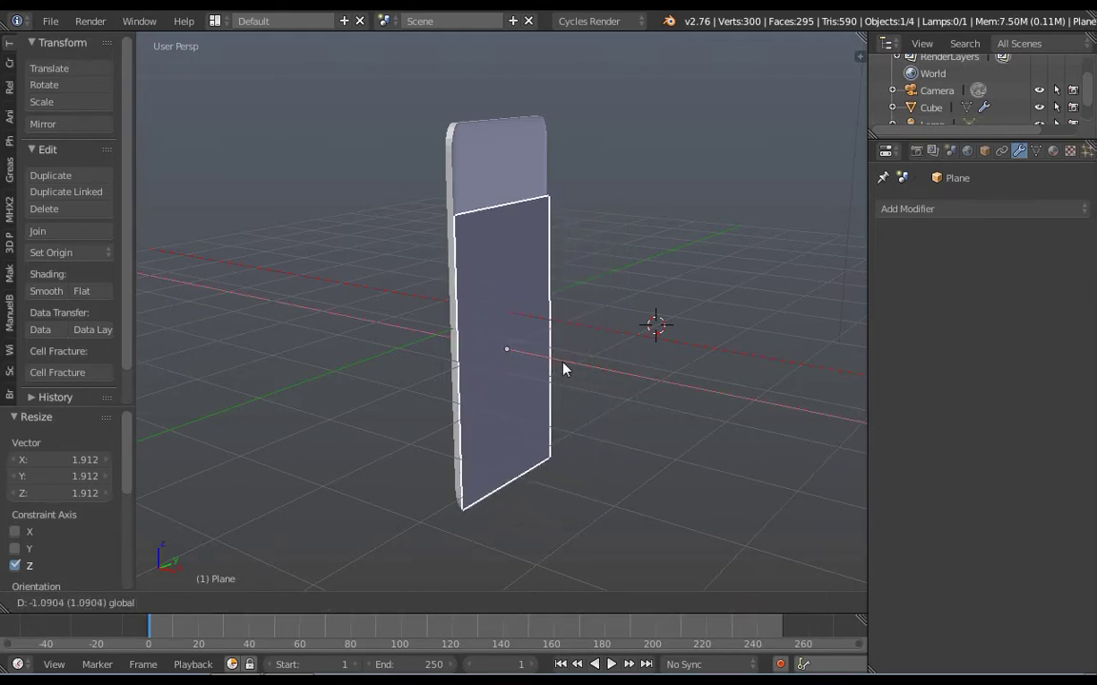
pyautogui.click(561, 367)
pyautogui.moveTo(602, 387); pyautogui.dragTo(576, 368, button='middle')
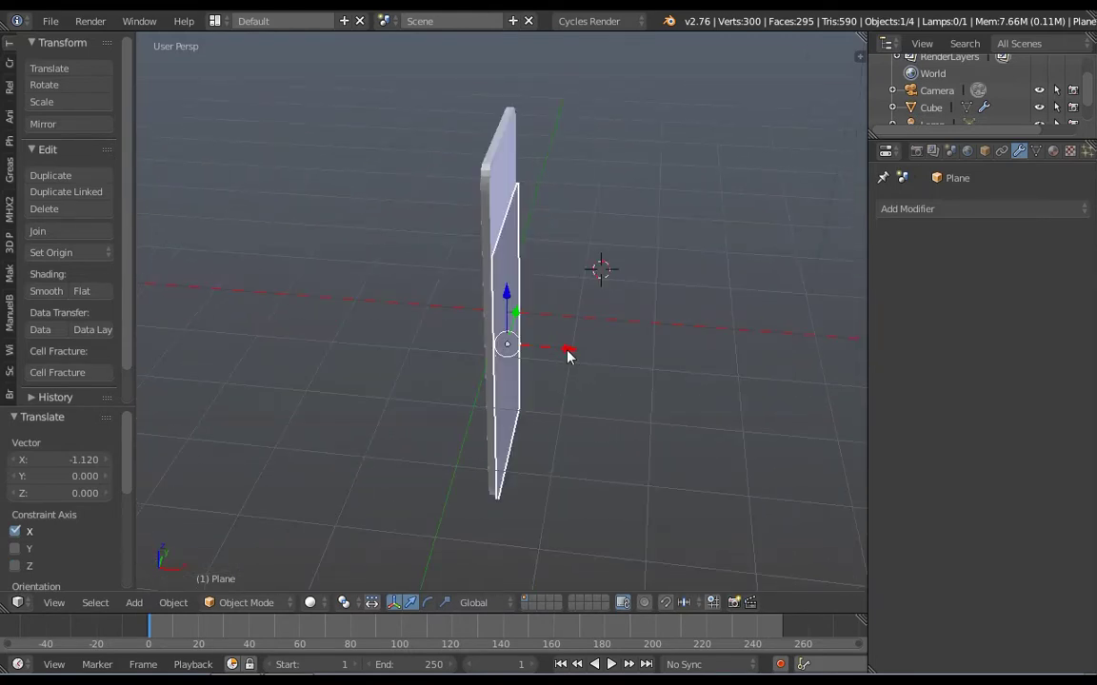
# - Nudge the plane along X and slightly vertically to align it with the phone
pyautogui.press('g')
pyautogui.press('x')
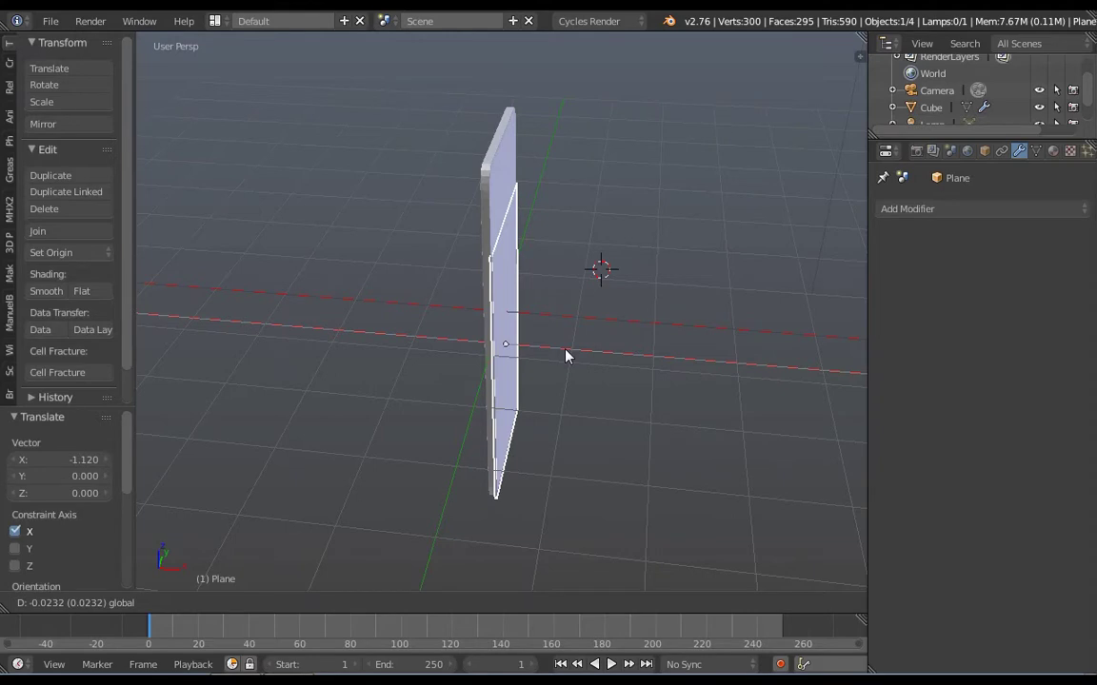
pyautogui.click(566, 356)
pyautogui.click(566, 356)
pyautogui.click(565, 350)
pyautogui.moveTo(509, 303); pyautogui.dragTo(487, 257)
pyautogui.moveTo(487, 257); pyautogui.dragTo(370, 213, button='middle')
# - Narrow the plane's width, centre it sideways, and make it slightly taller
pyautogui.press('s')
pyautogui.press('x')
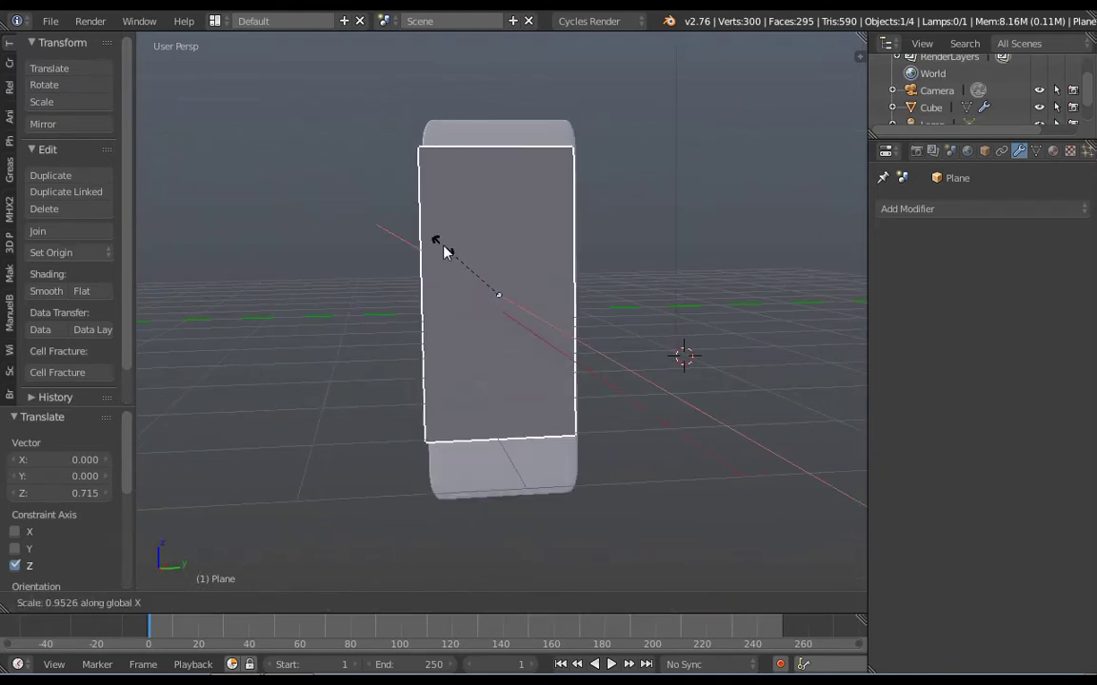
pyautogui.press('y')
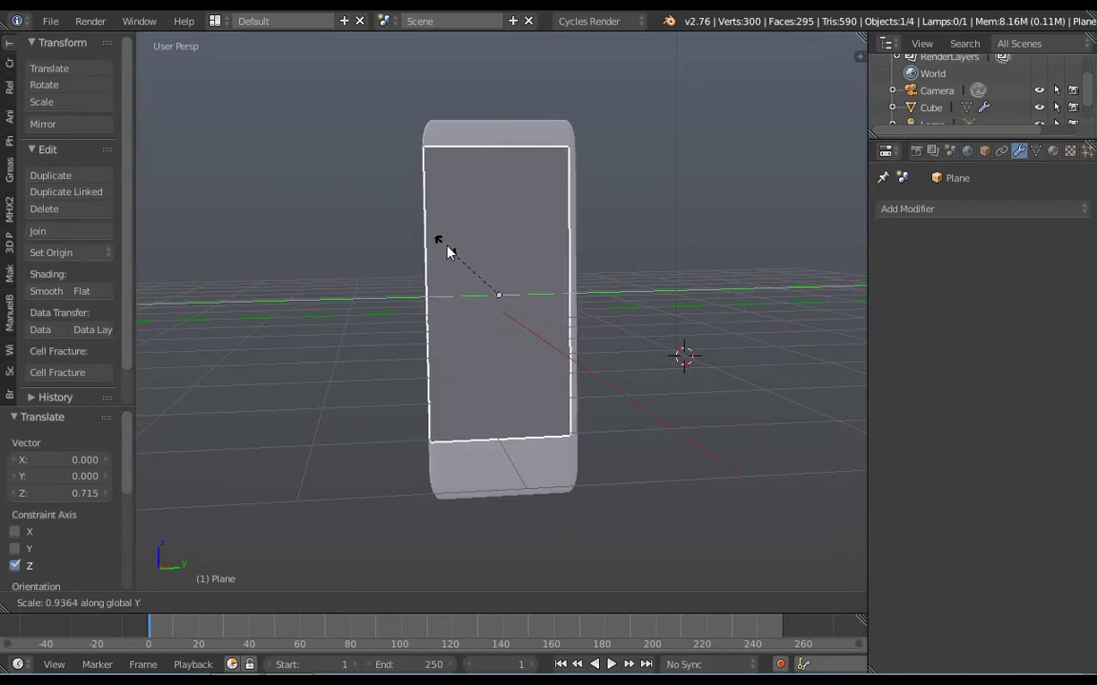
pyautogui.click(454, 253)
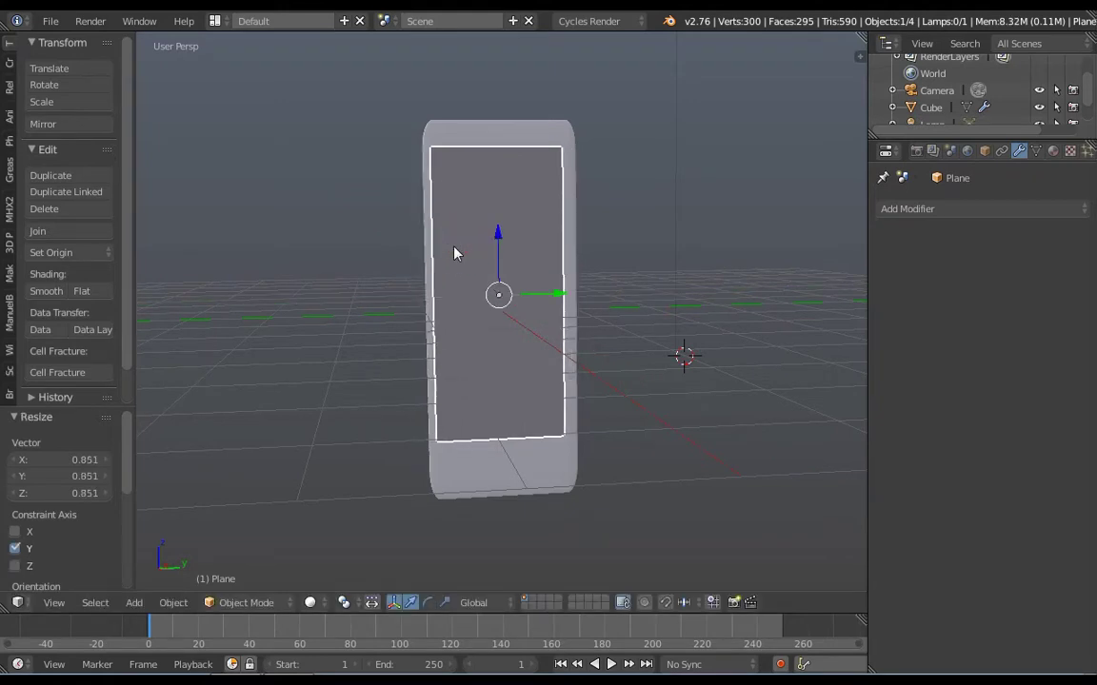
pyautogui.rightClick(454, 250)
pyautogui.moveTo(560, 295); pyautogui.dragTo(562, 303)
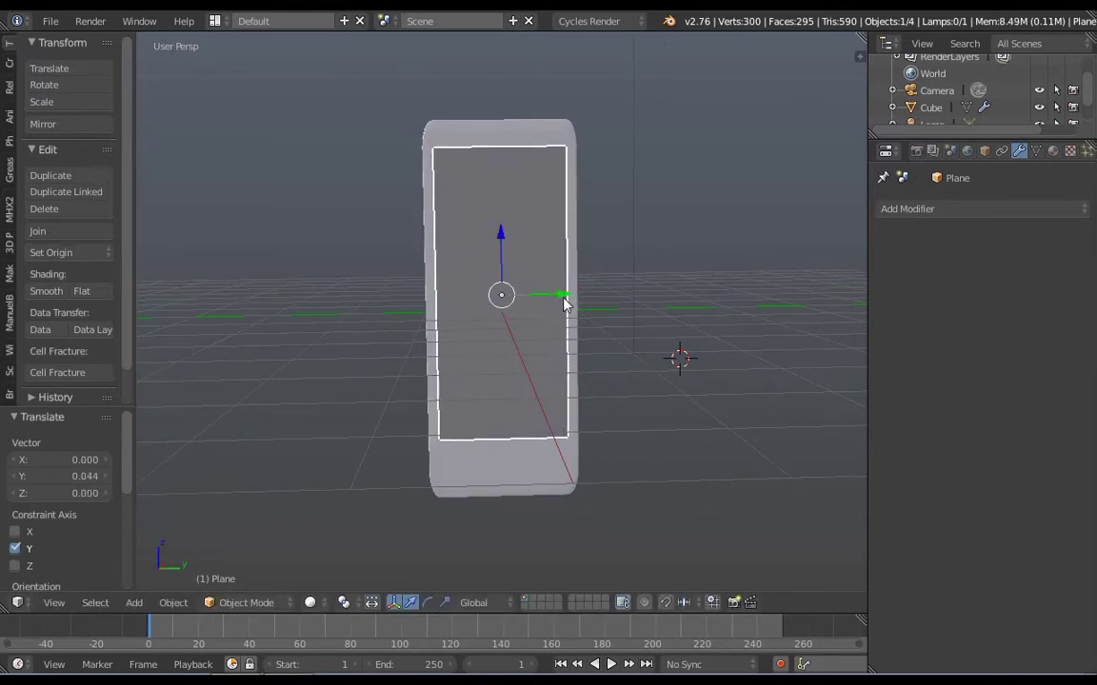
pyautogui.press('s')
pyautogui.press('x')
pyautogui.press('z')
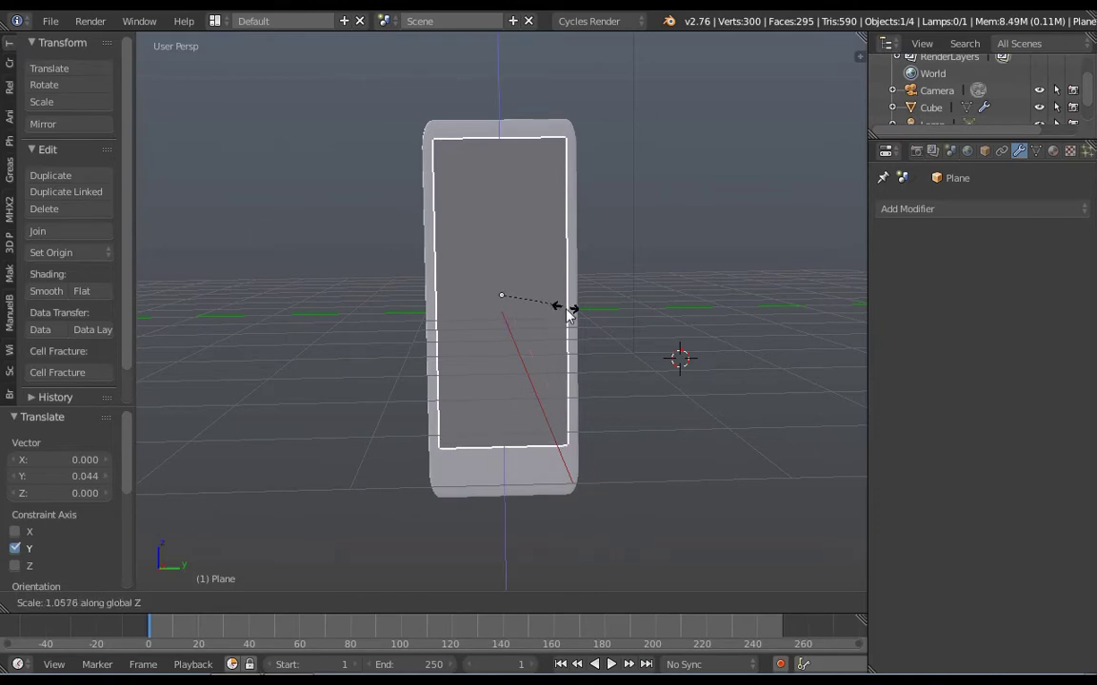
pyautogui.click(568, 317)
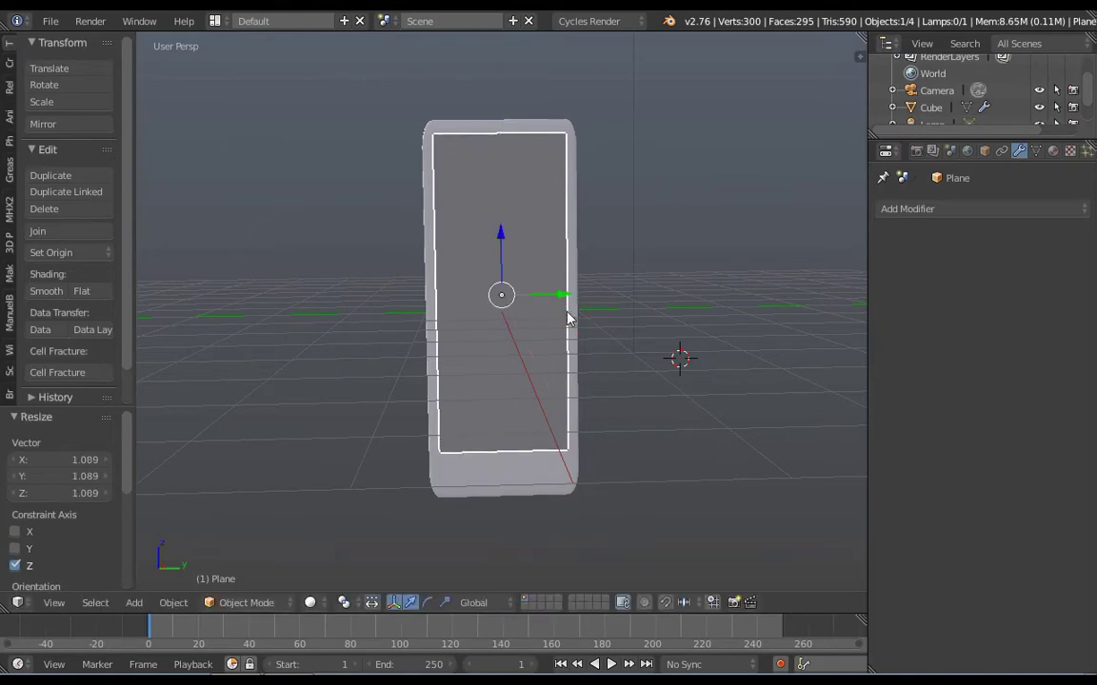
pyautogui.moveTo(502, 243); pyautogui.dragTo(503, 250)
pyautogui.click(500, 249)
# - Widen the plane along Y to fit the phone face and check the fit from the side
pyautogui.press('s')
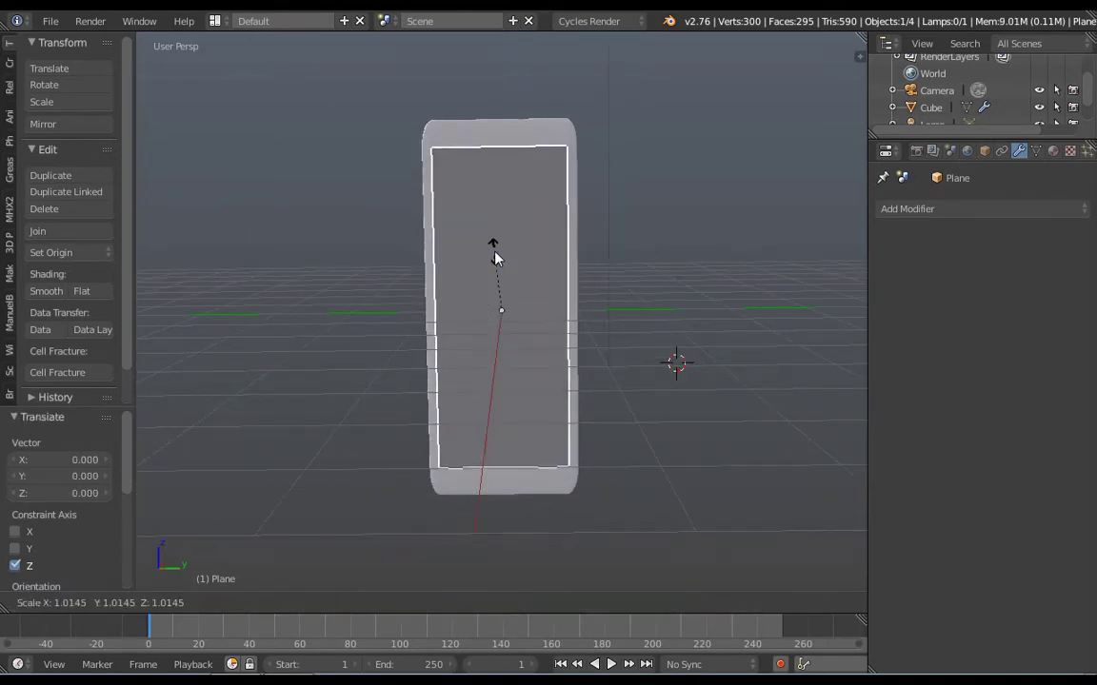
pyautogui.press('y')
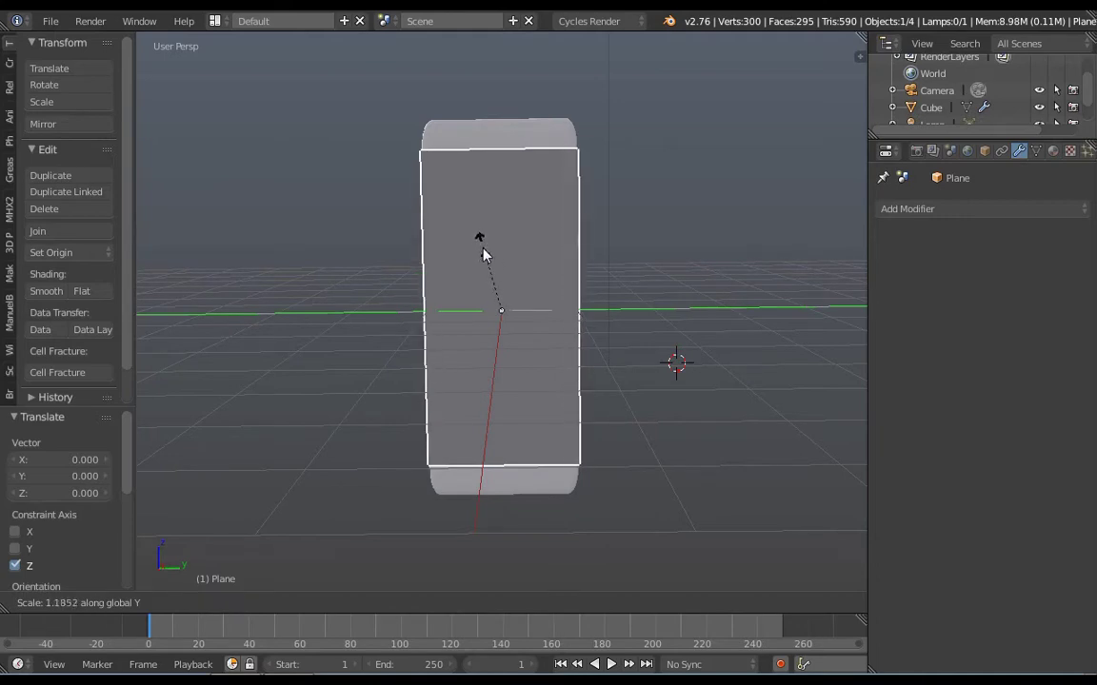
pyautogui.click(482, 254)
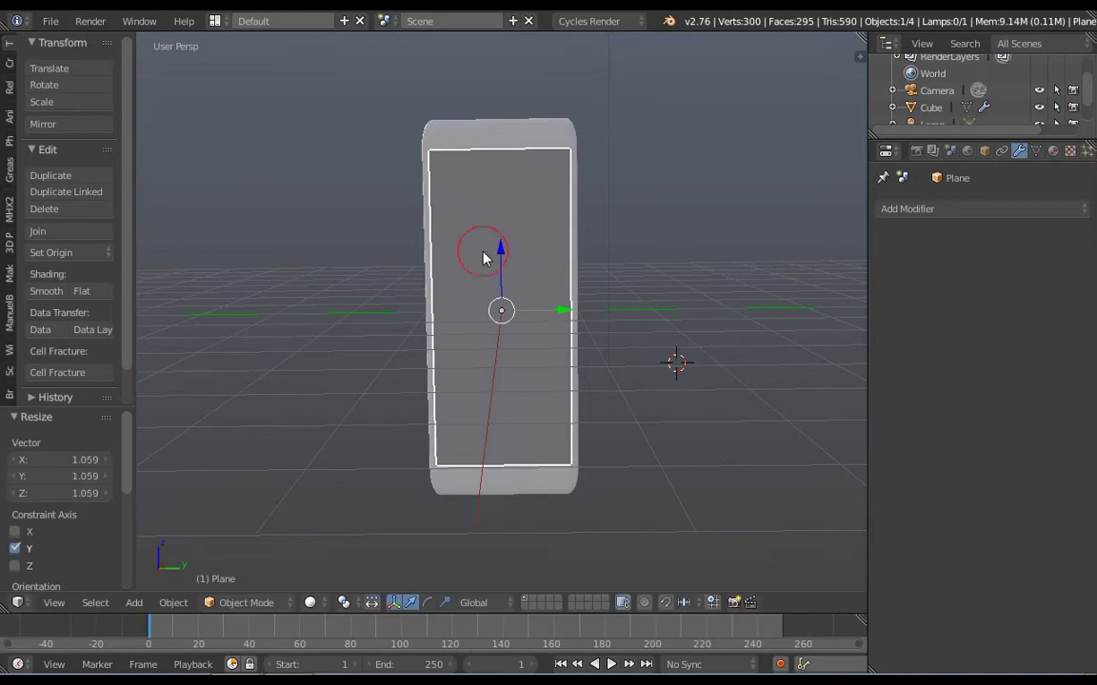
pyautogui.moveTo(482, 253); pyautogui.dragTo(648, 357, button='middle')
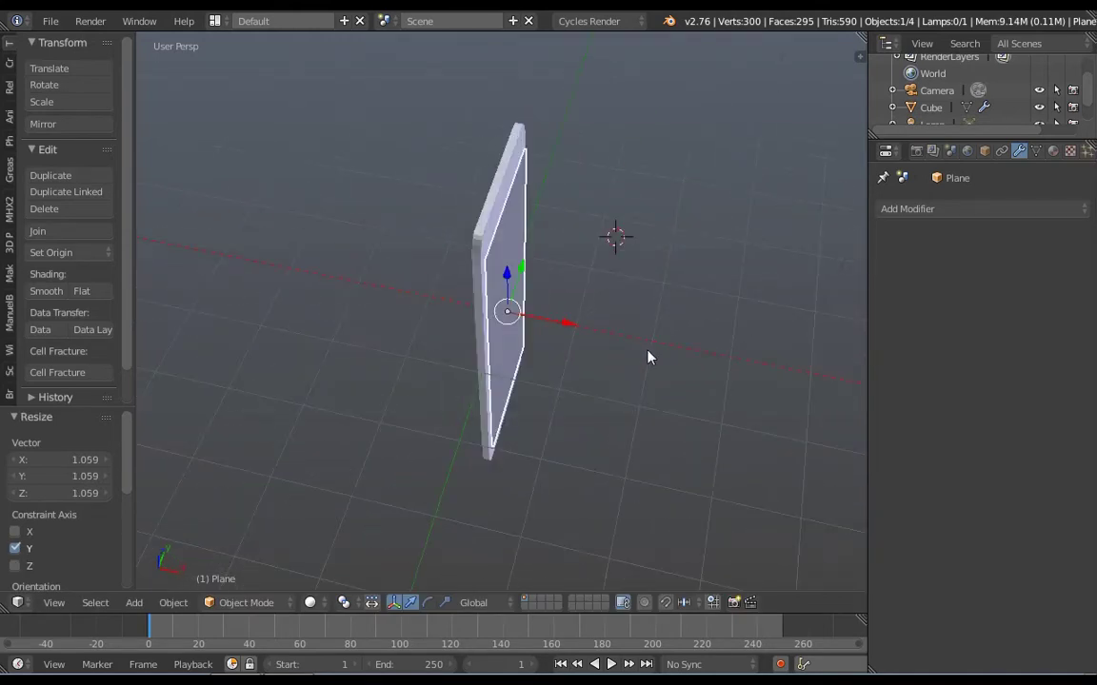
pyautogui.rightClick(488, 251)
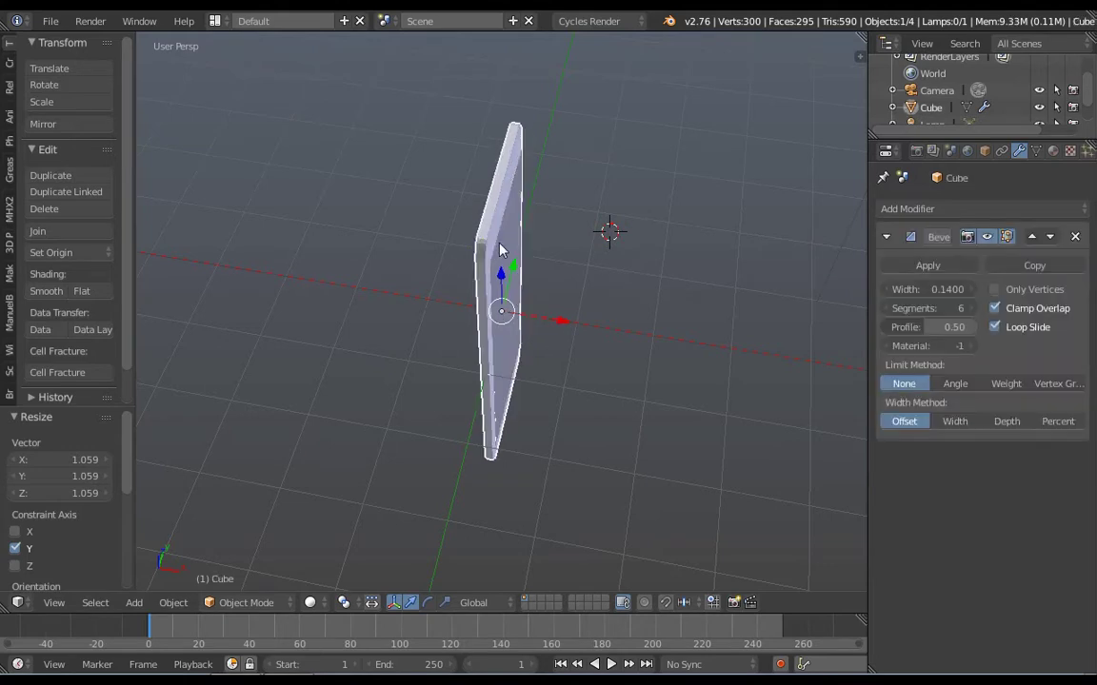
pyautogui.rightClick(505, 250)
pyautogui.moveTo(482, 237); pyautogui.dragTo(367, 148, button='middle')
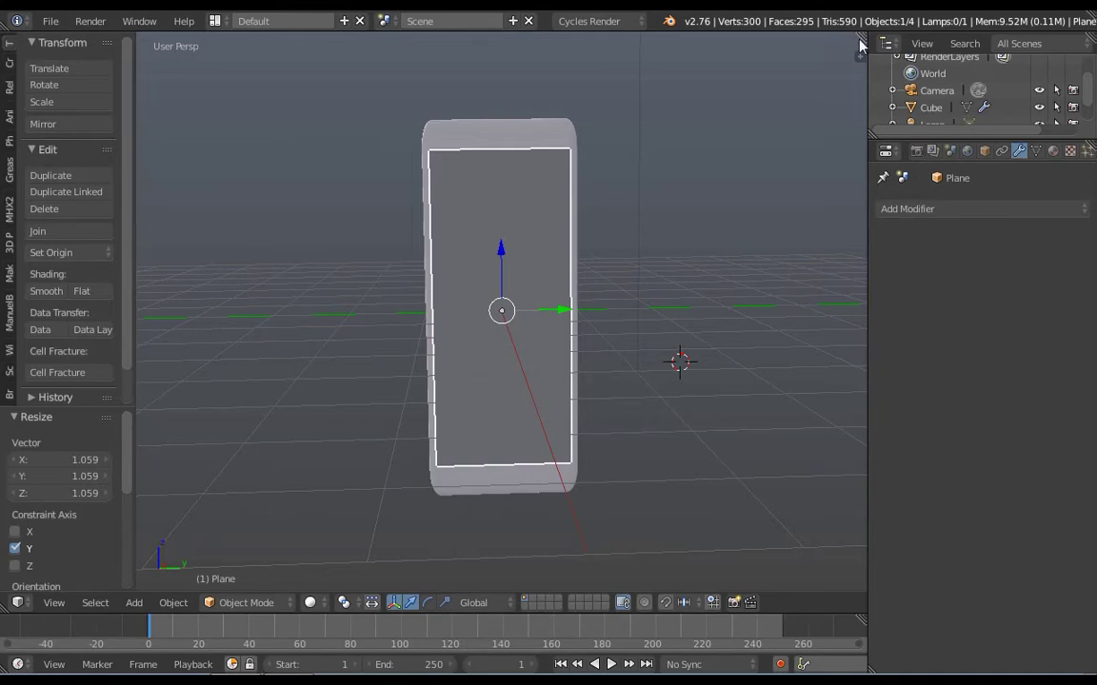
# - Split the 3D view, make the lower area a Node Editor, and show the plane's Material tab
pyautogui.moveTo(860, 38); pyautogui.dragTo(796, 343)
pyautogui.moveTo(796, 447)
pyautogui.mouseDown()
pyautogui.moveTo(796, 458)
pyautogui.moveTo(786, 431)
pyautogui.mouseUp()
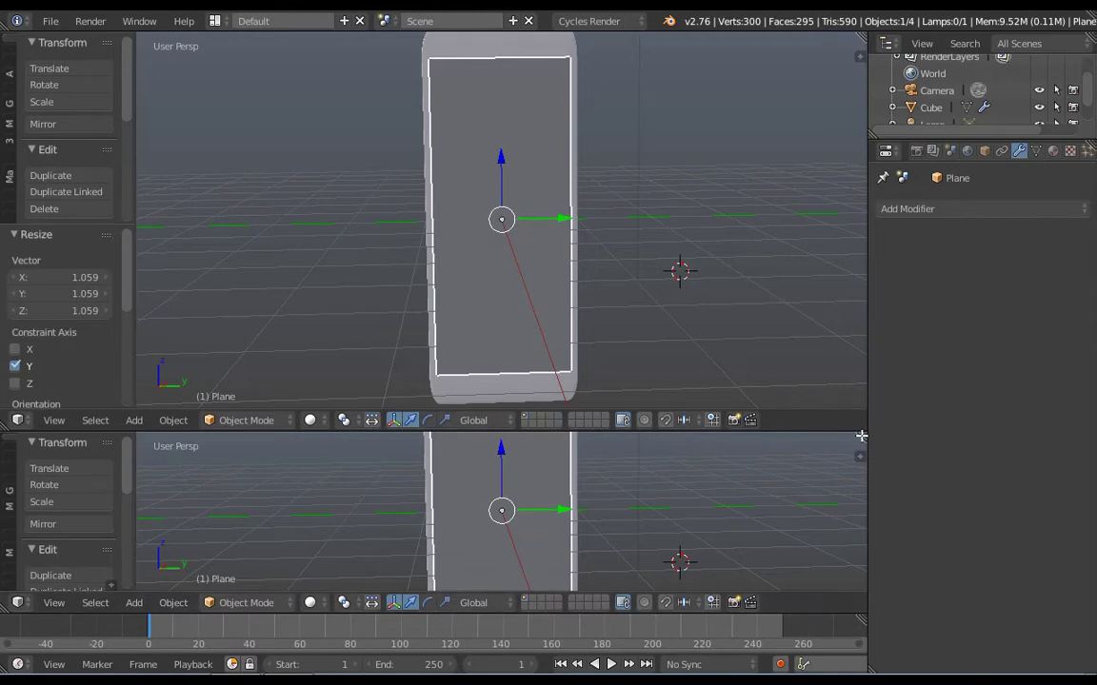
pyautogui.click(17, 603)
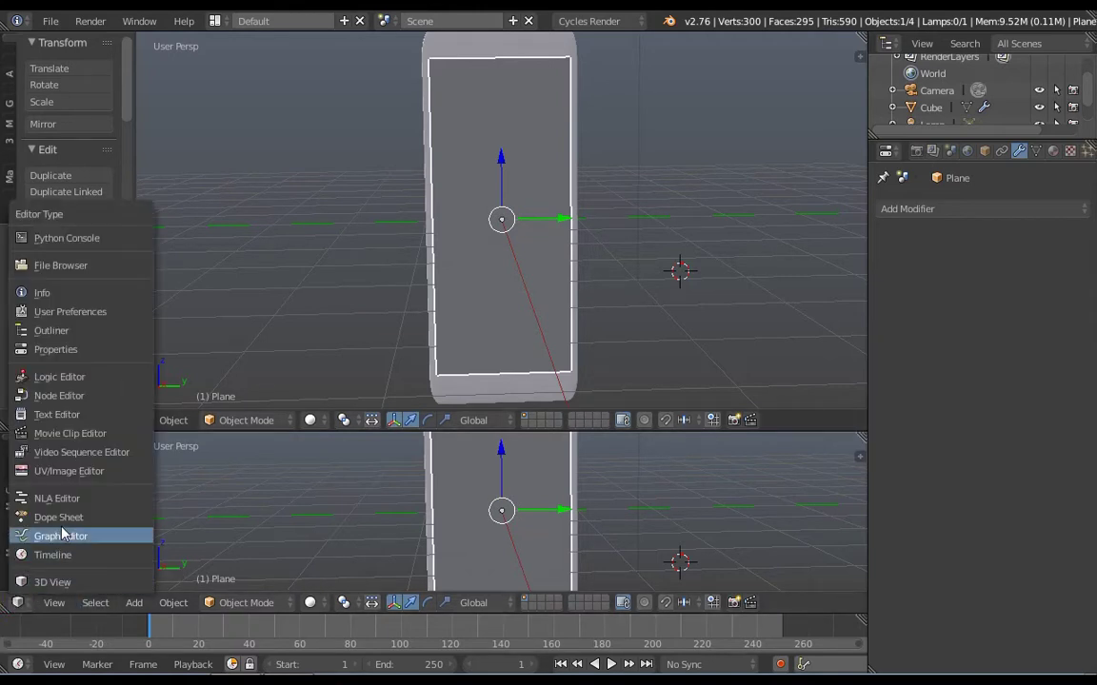
pyautogui.click(67, 395)
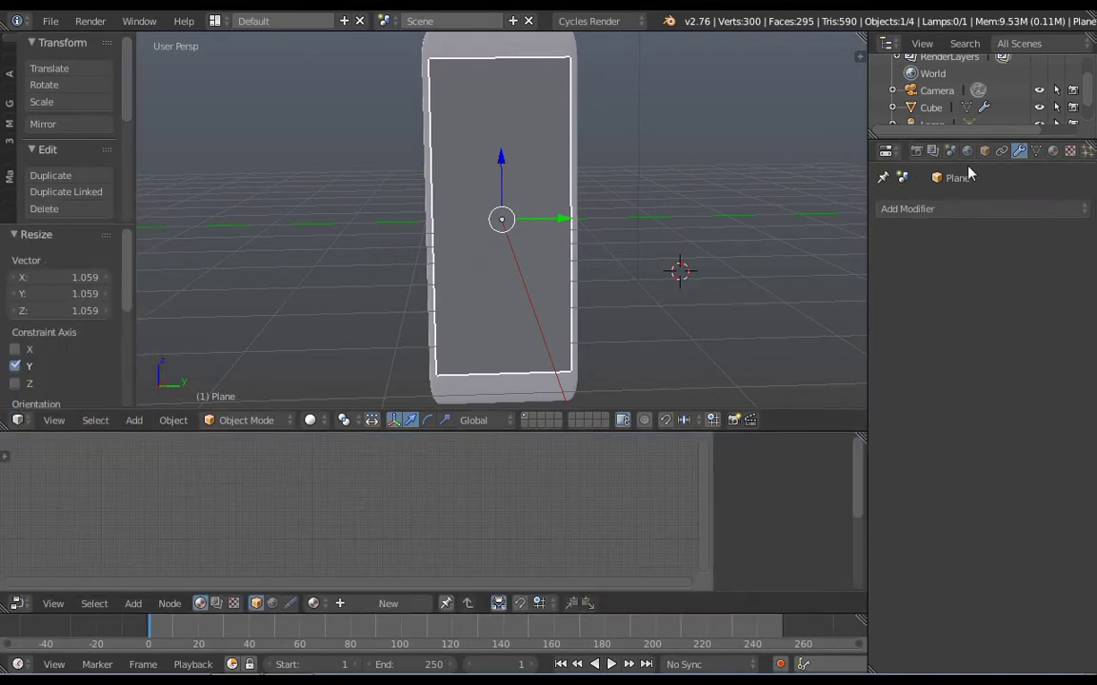
pyautogui.click(1053, 152)
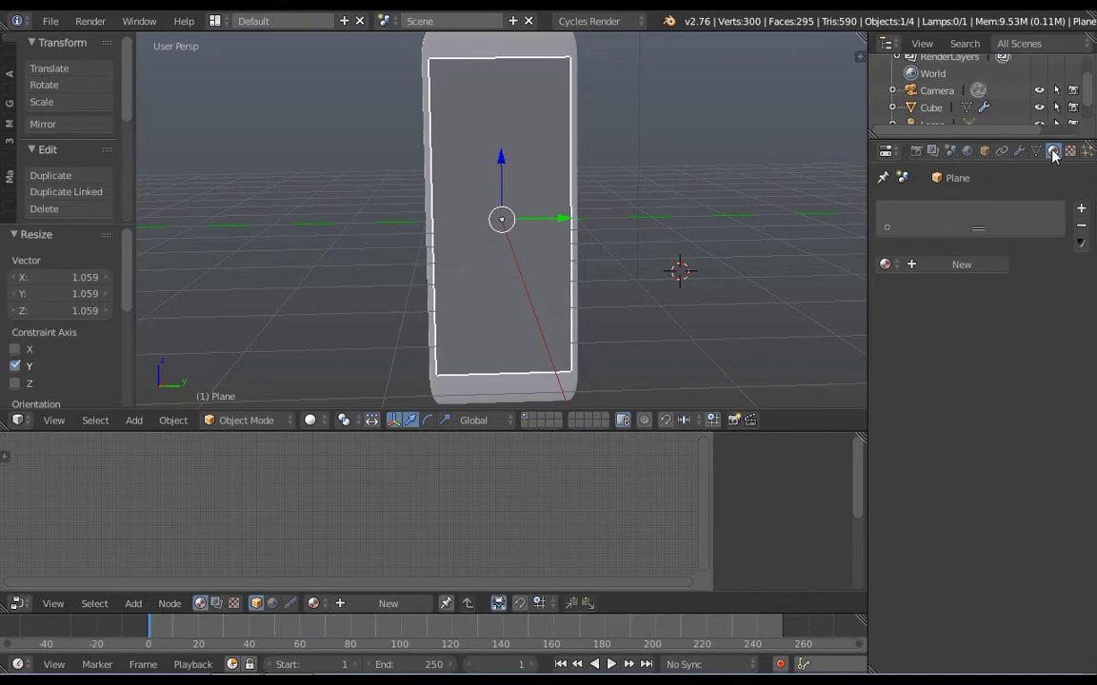
# - Create a new material for the plane, zoom into its nodes, and select the Diffuse BSDF node
pyautogui.click(947, 265)
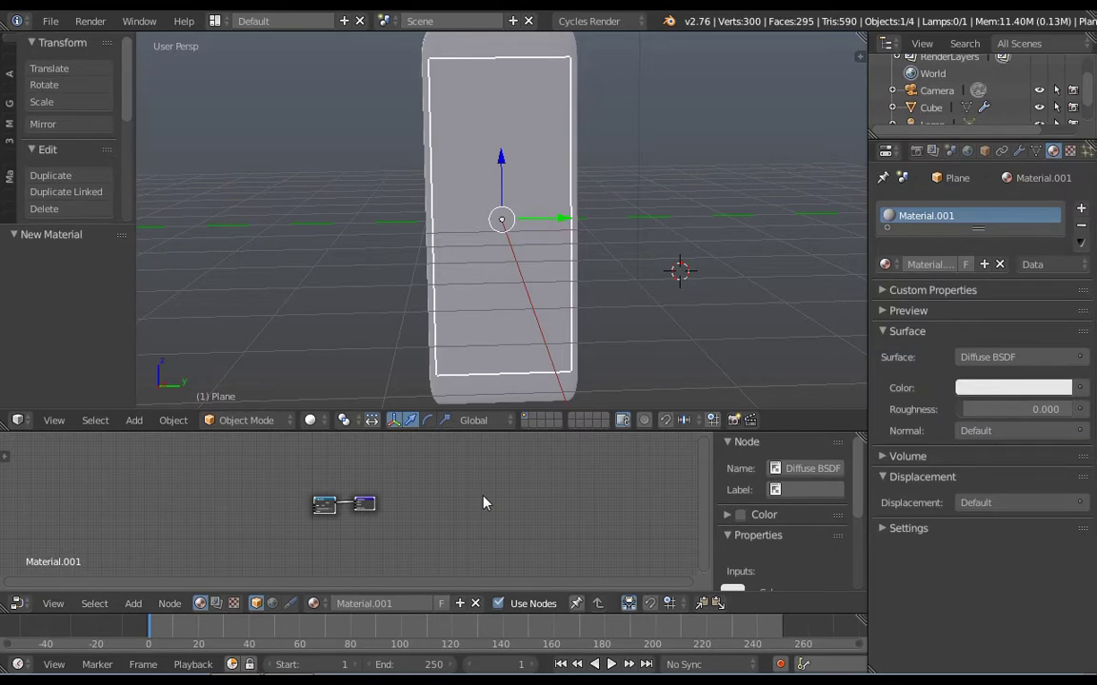
pyautogui.scroll(3, 484, 502)
pyautogui.scroll(1, 484, 503)
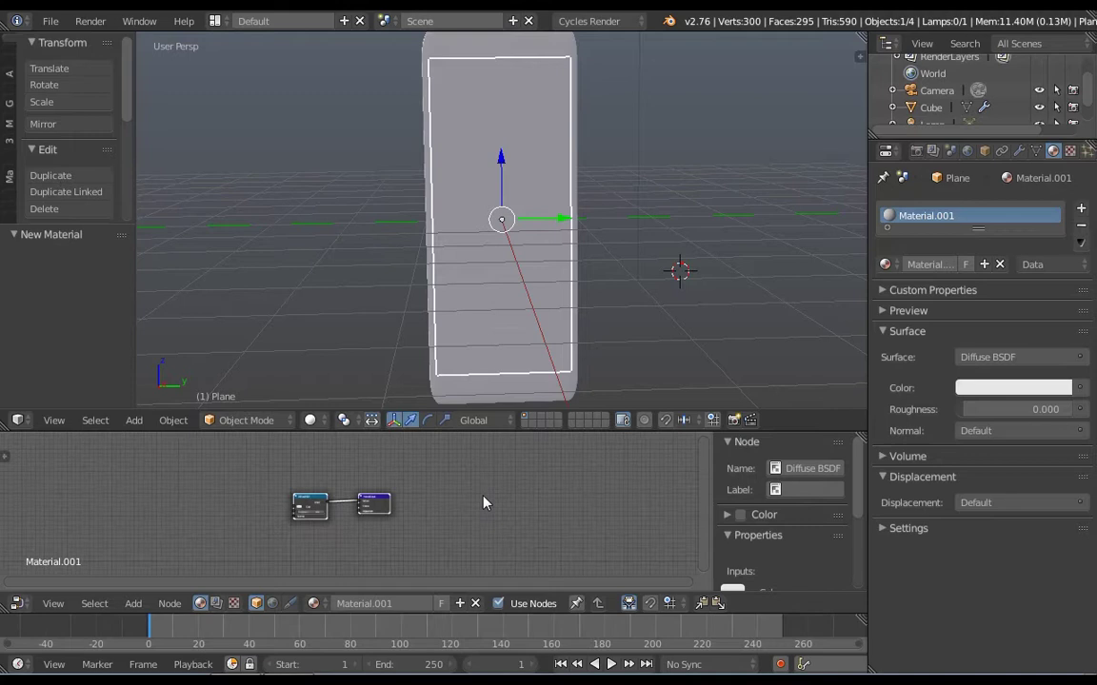
pyautogui.scroll(1, 484, 503)
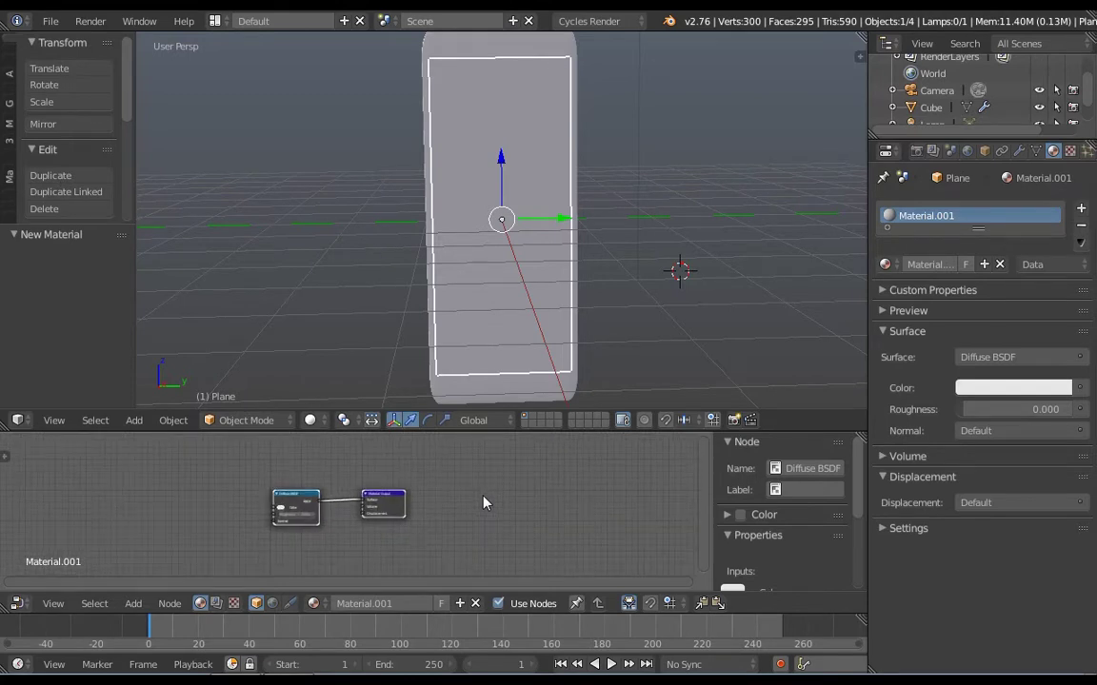
pyautogui.scroll(1, 484, 502)
pyautogui.scroll(1, 484, 503)
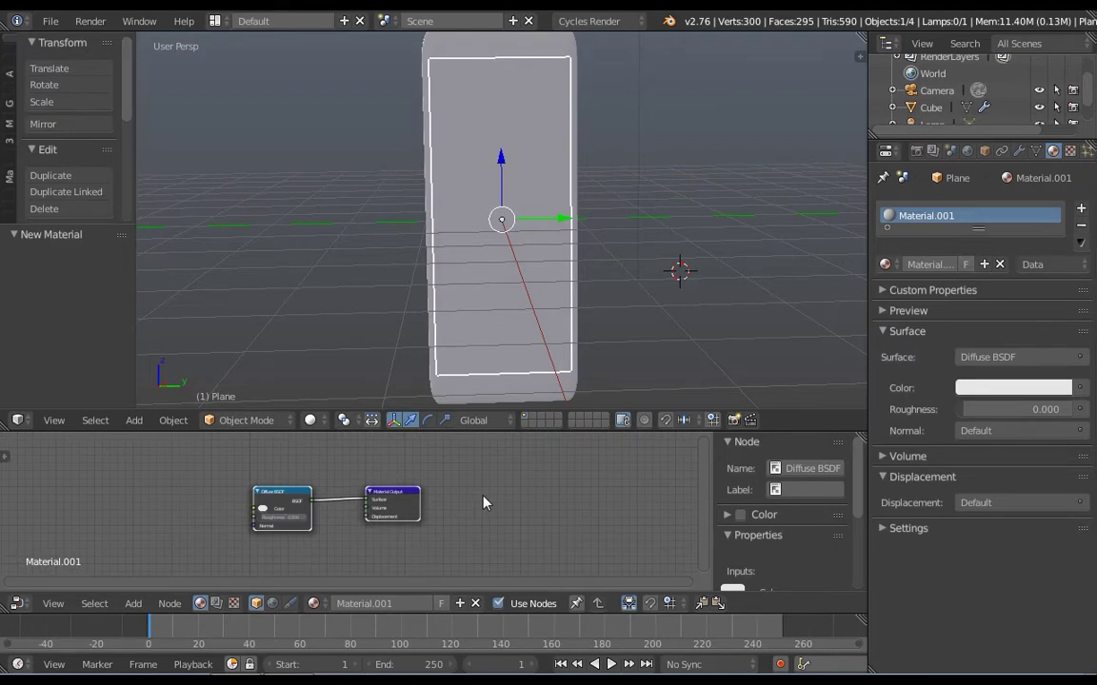
pyautogui.scroll(1, 484, 503)
pyautogui.scroll(1, 484, 502)
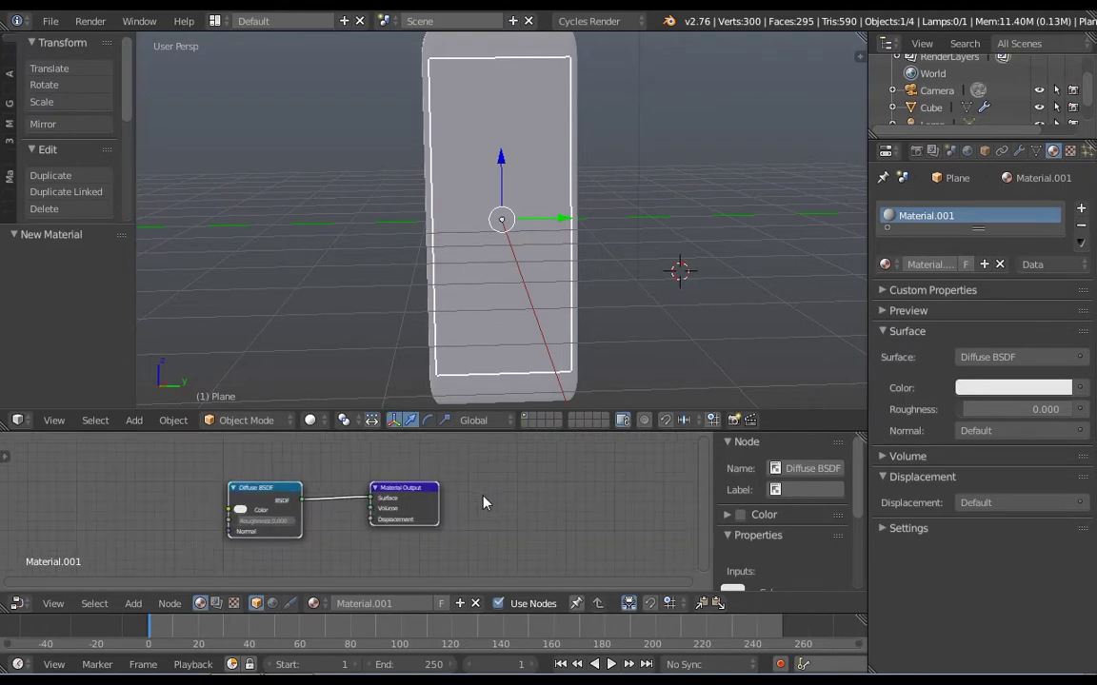
pyautogui.scroll(1, 484, 502)
pyautogui.hotkey('shift', 'a')
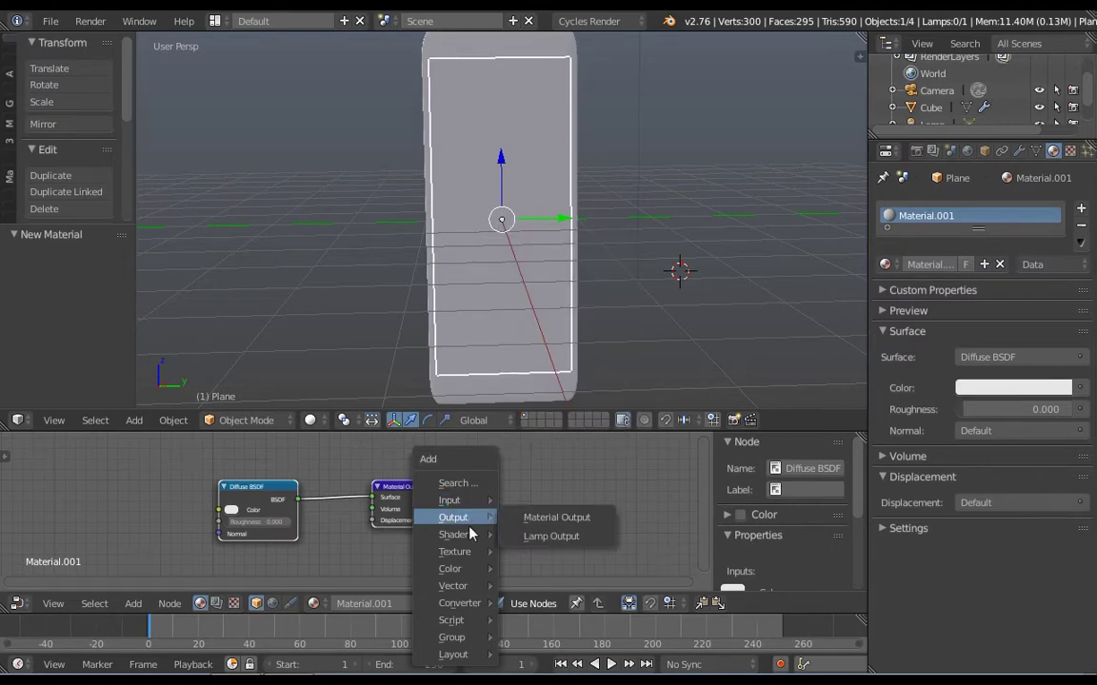
pyautogui.moveTo(469, 539)
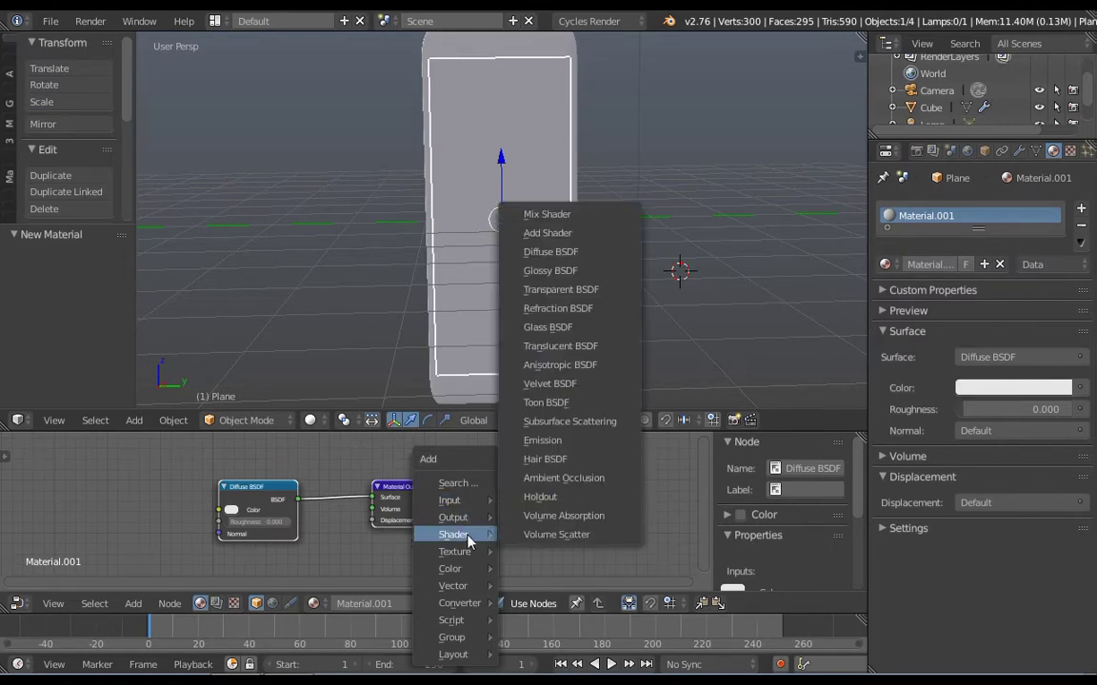
pyautogui.click(243, 492)
# - Delete the Diffuse BSDF and connect a new Add Shader to Material Output's Surface
pyautogui.press('x')
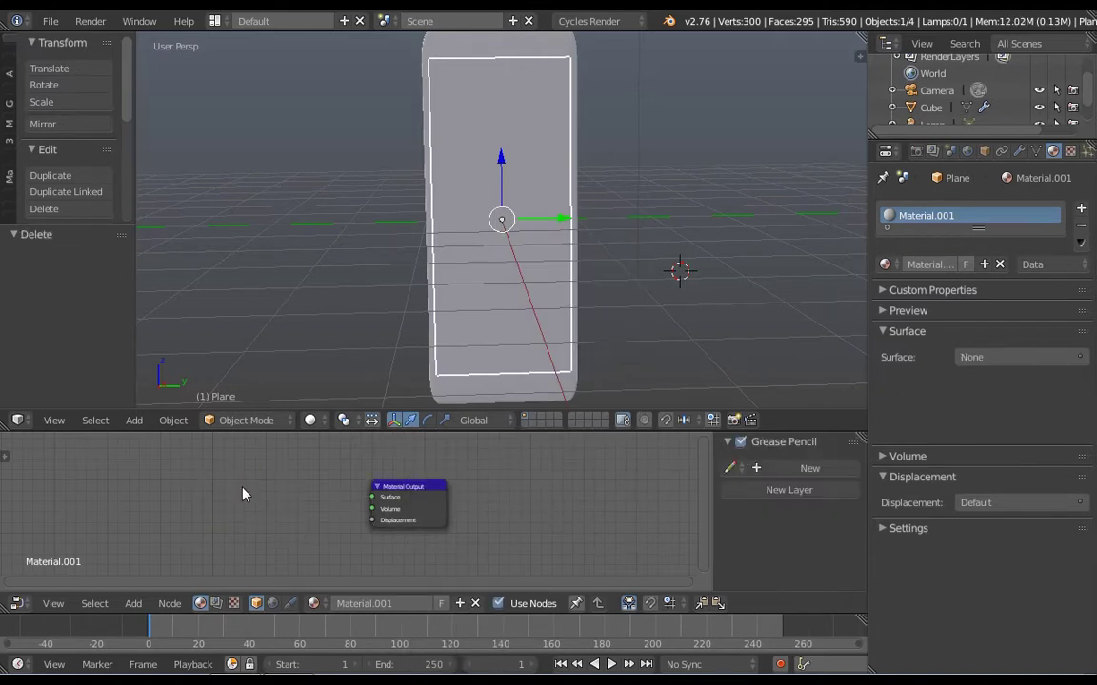
pyautogui.hotkey('shift', 'a')
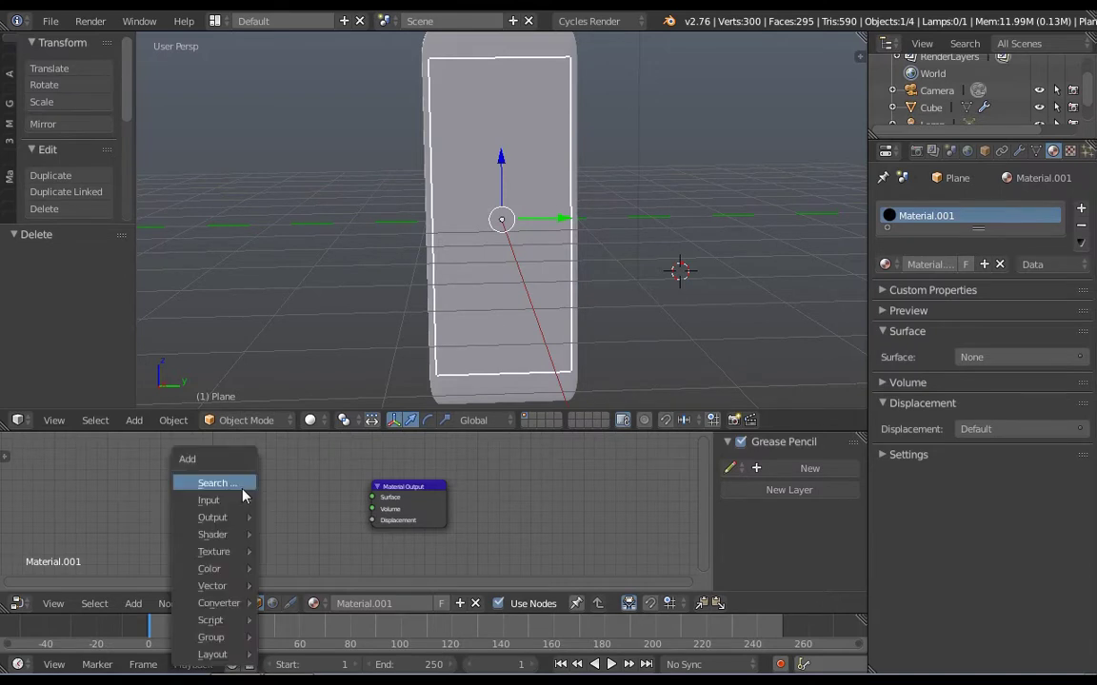
pyautogui.moveTo(226, 530)
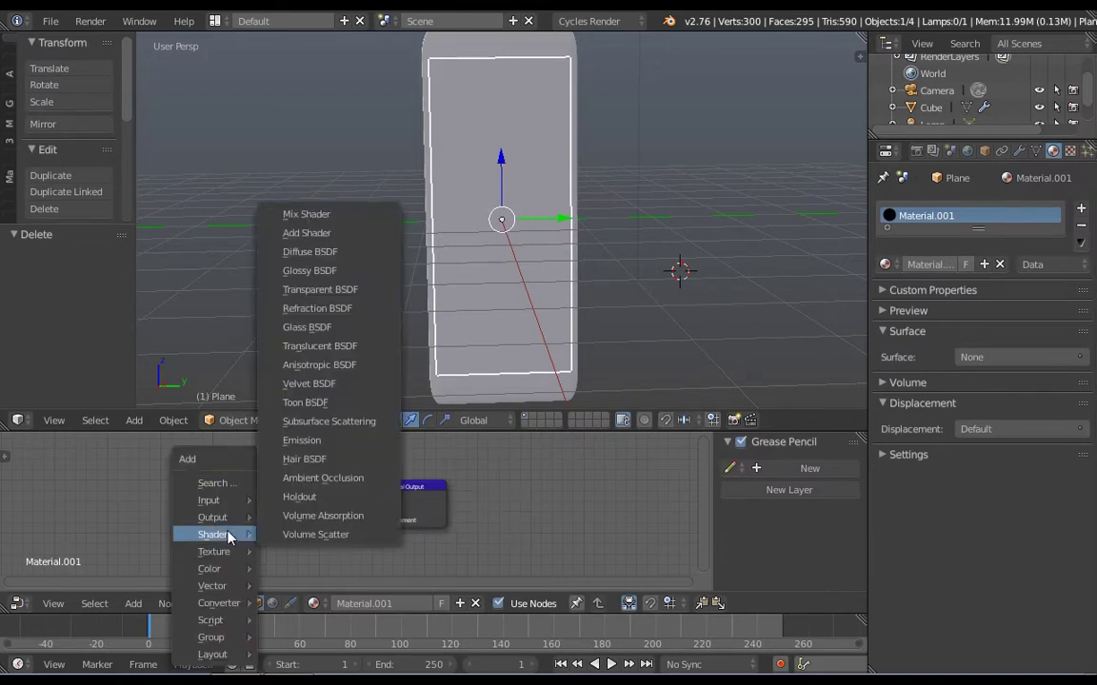
pyautogui.click(318, 234)
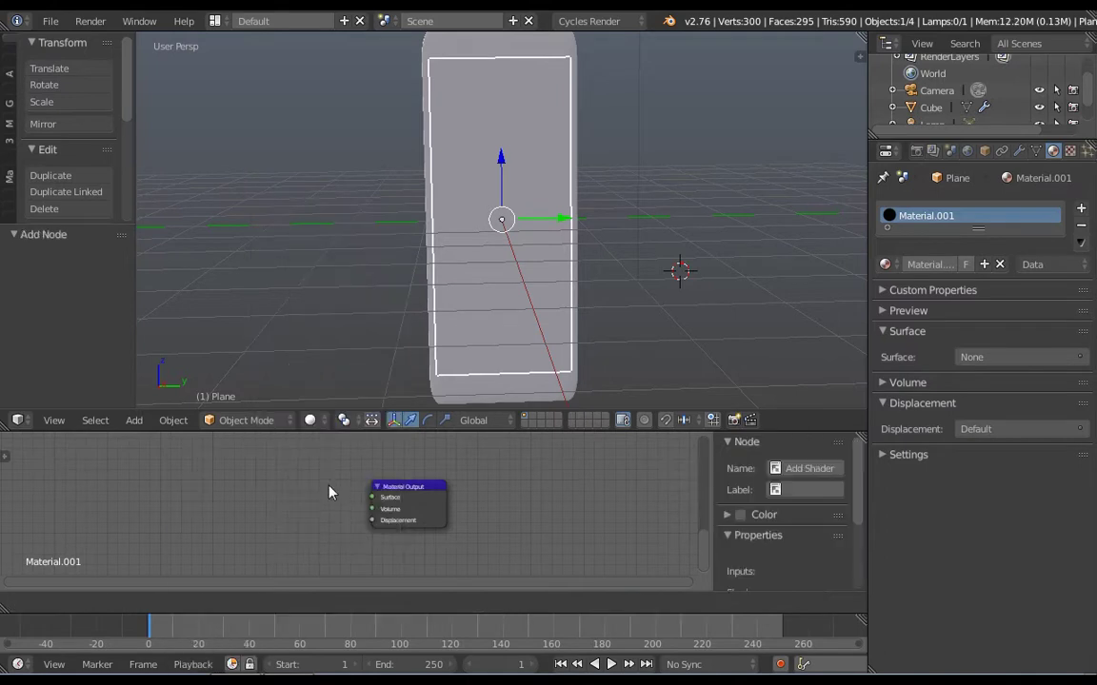
pyautogui.click(283, 492)
pyautogui.moveTo(357, 505); pyautogui.dragTo(455, 493)
pyautogui.click(436, 492)
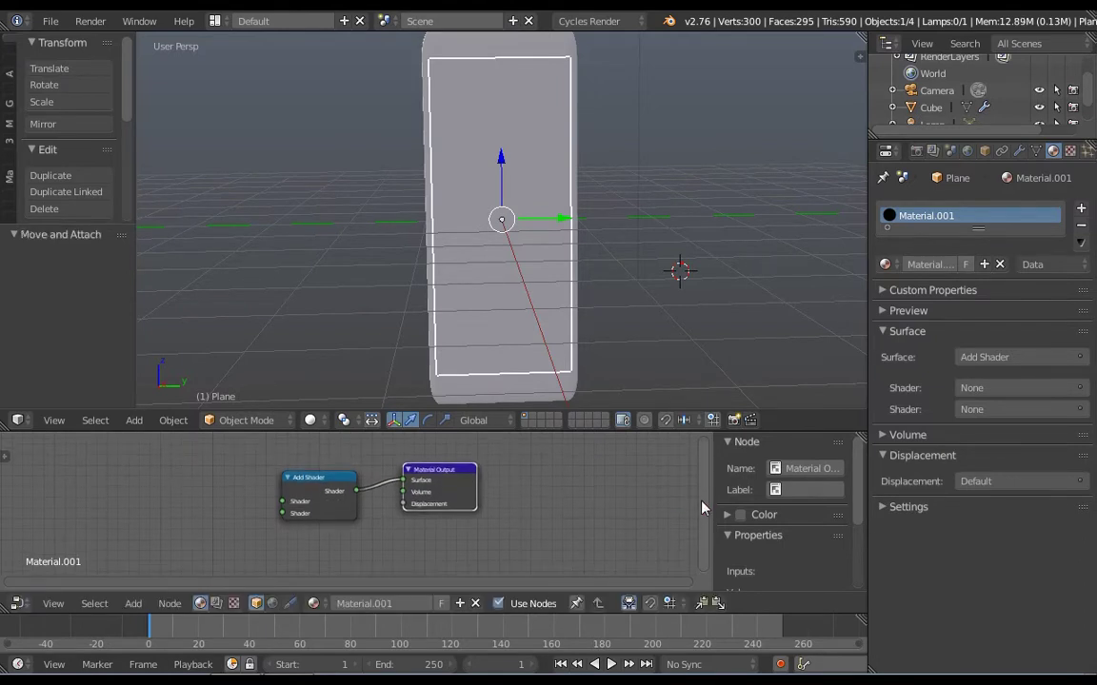
# - Add a Glass BSDF and feed it into the Add Shader's first input
pyautogui.hotkey('shift', 'a')
pyautogui.moveTo(252, 533)
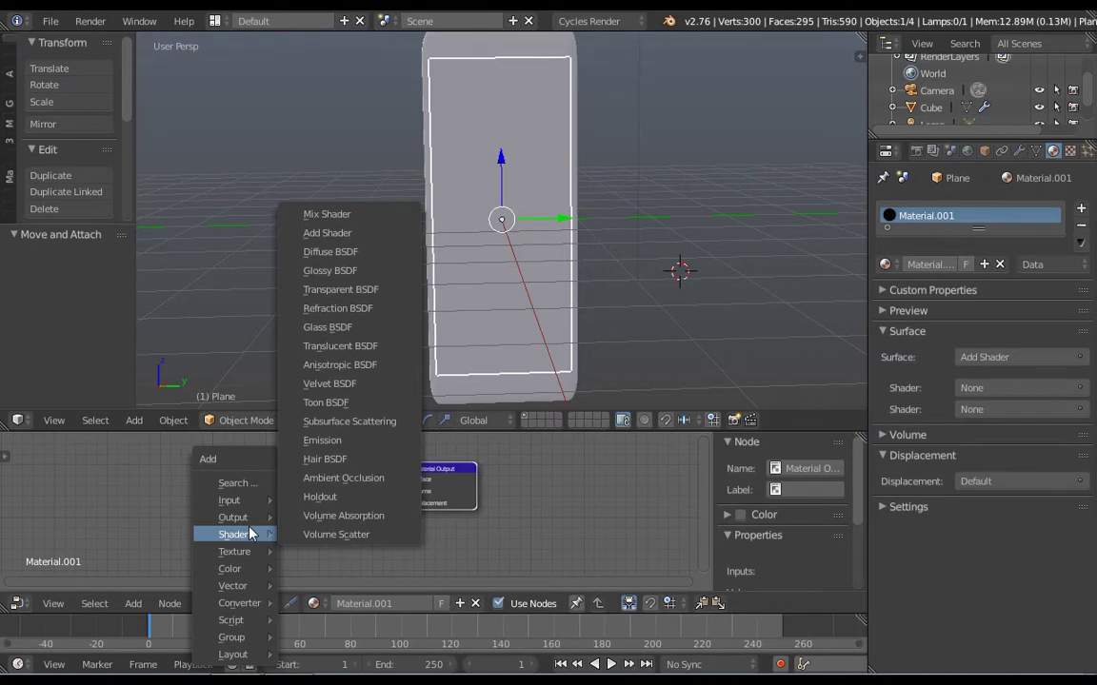
pyautogui.click(327, 328)
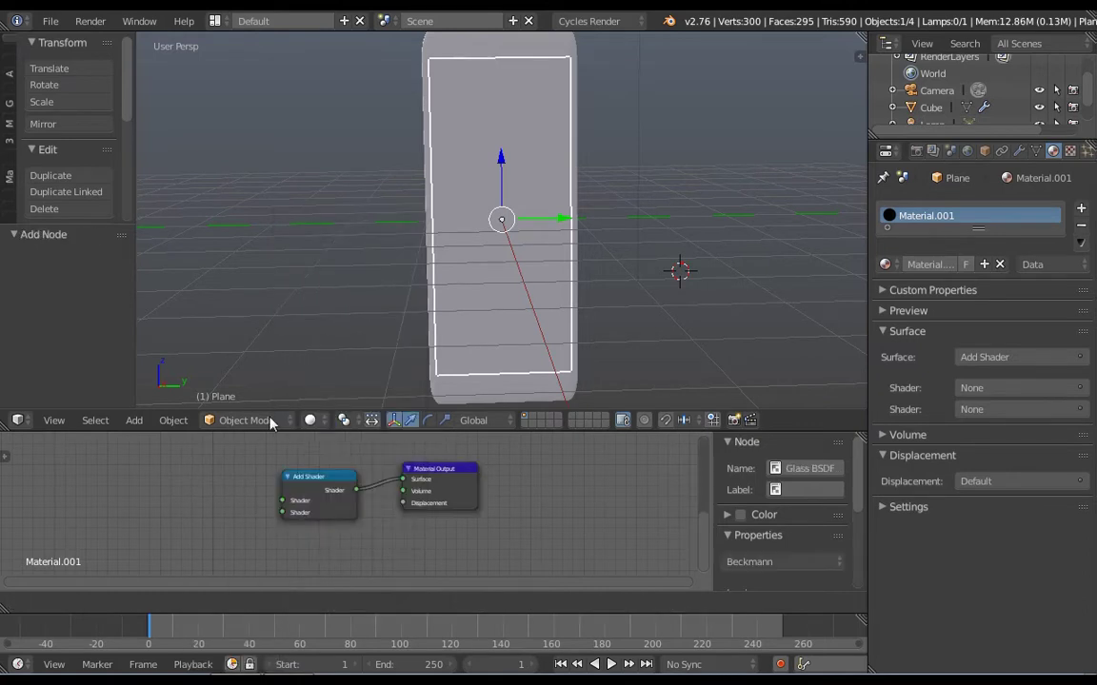
pyautogui.click(155, 475)
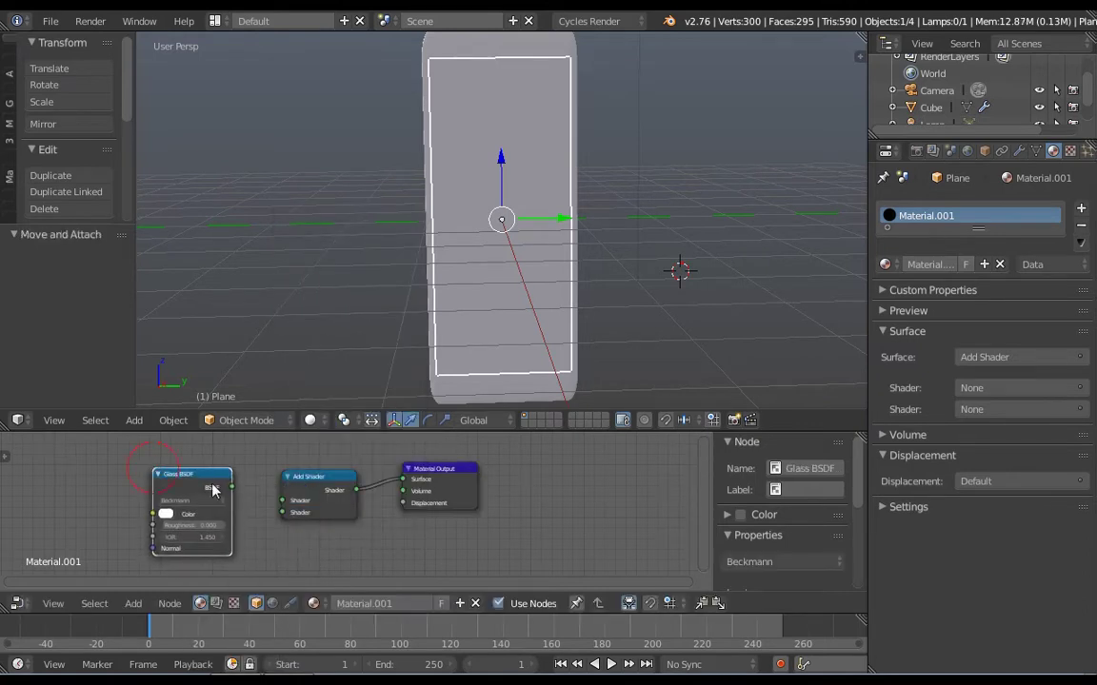
pyautogui.moveTo(233, 489); pyautogui.dragTo(279, 505)
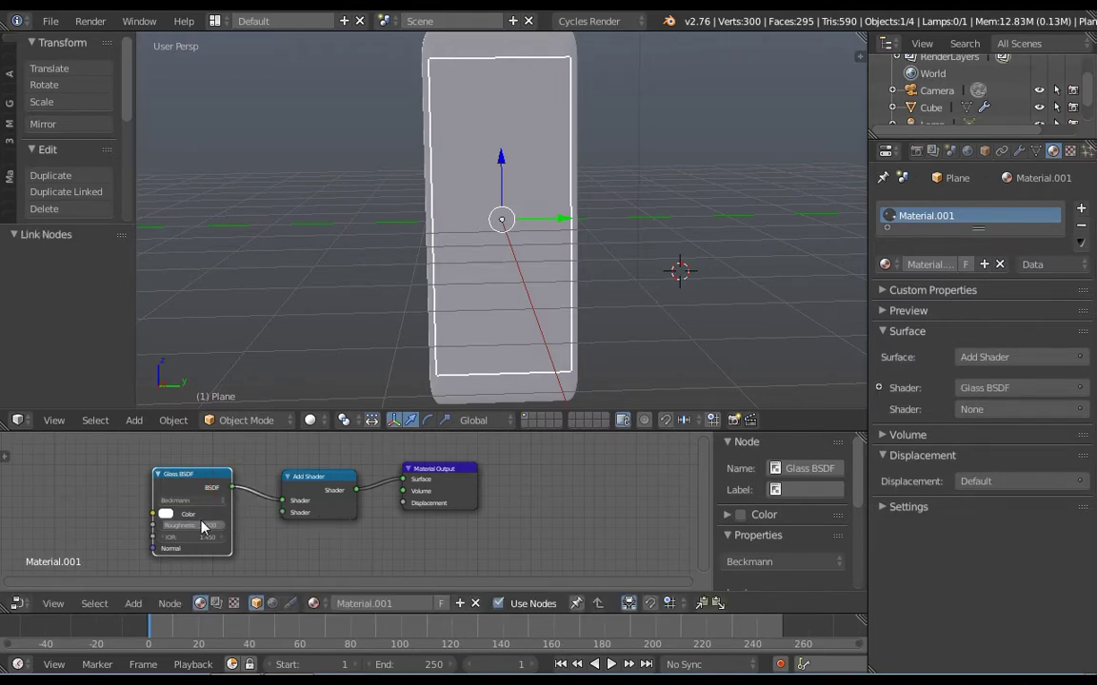
# - Add a Refraction BSDF and feed it into the Add Shader's second input
pyautogui.hotkey('shift', 'a')
pyautogui.moveTo(203, 526)
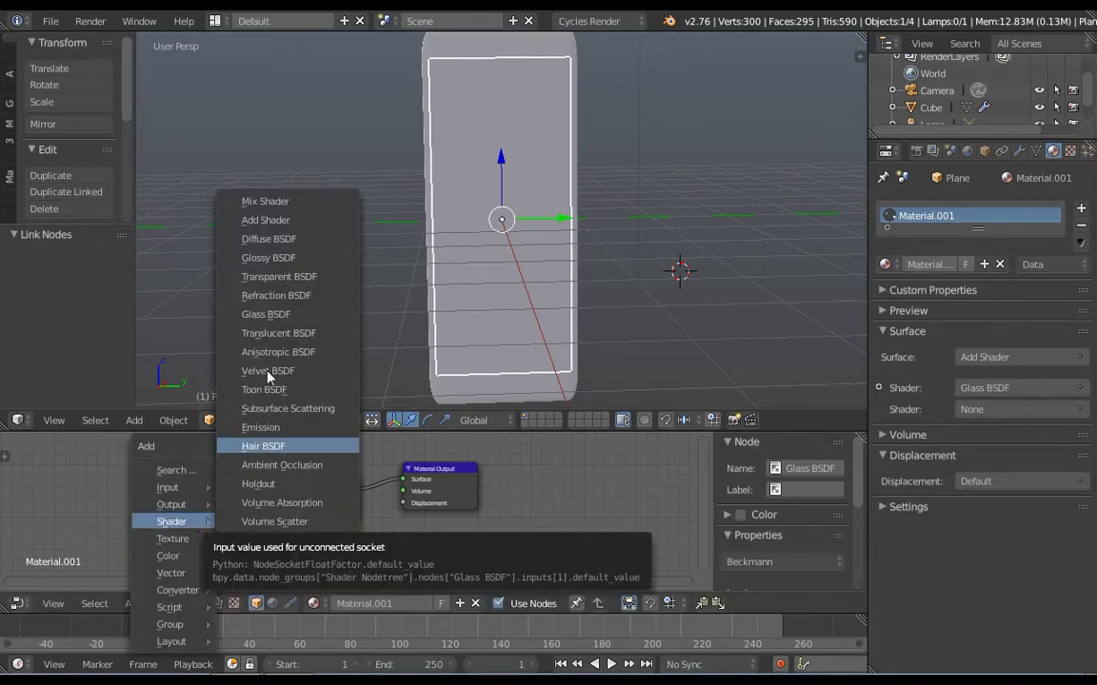
pyautogui.click(274, 298)
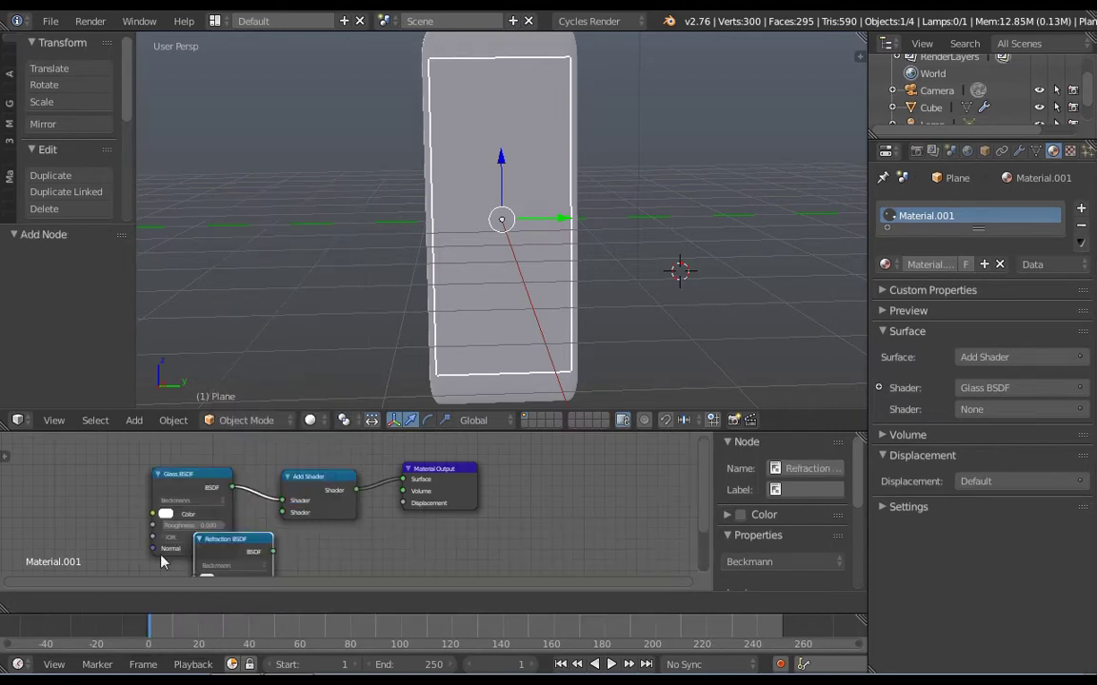
pyautogui.click(148, 576)
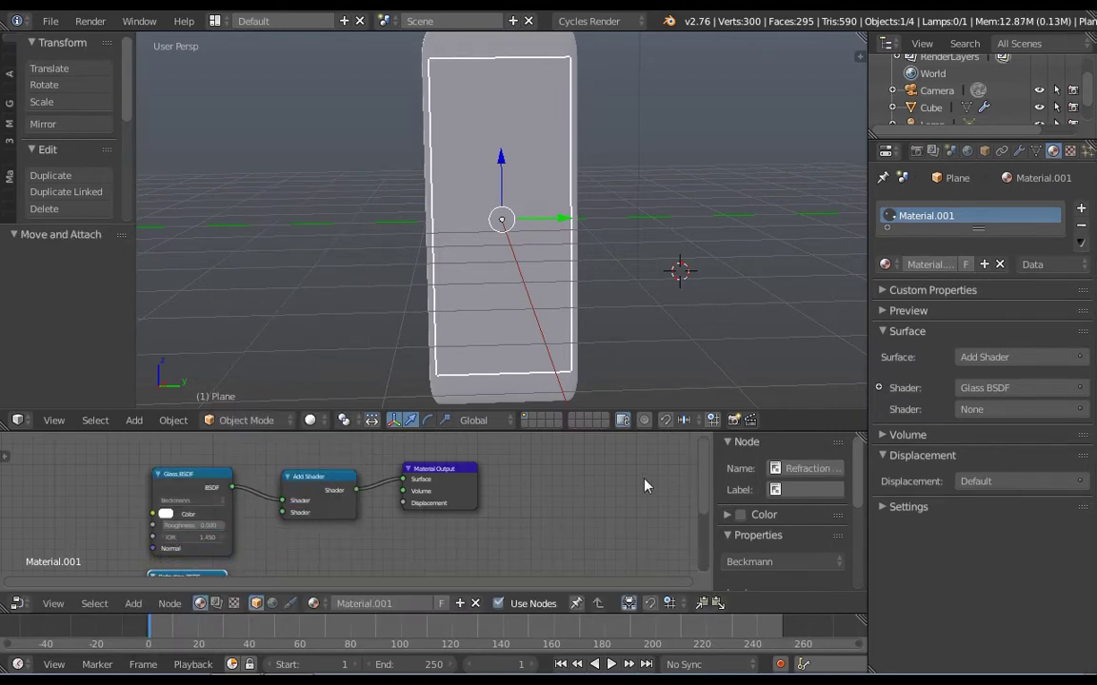
pyautogui.keyDown('shift'); pyautogui.scroll(-3, 667, 476); pyautogui.keyUp('shift')
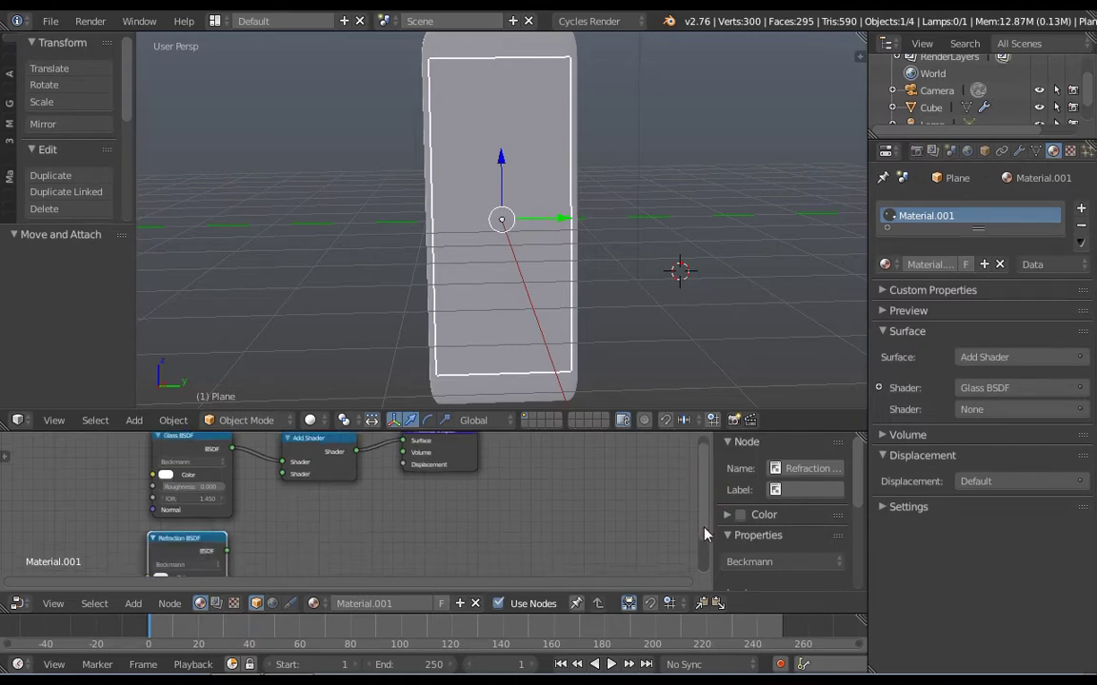
pyautogui.moveTo(226, 519); pyautogui.dragTo(282, 461)
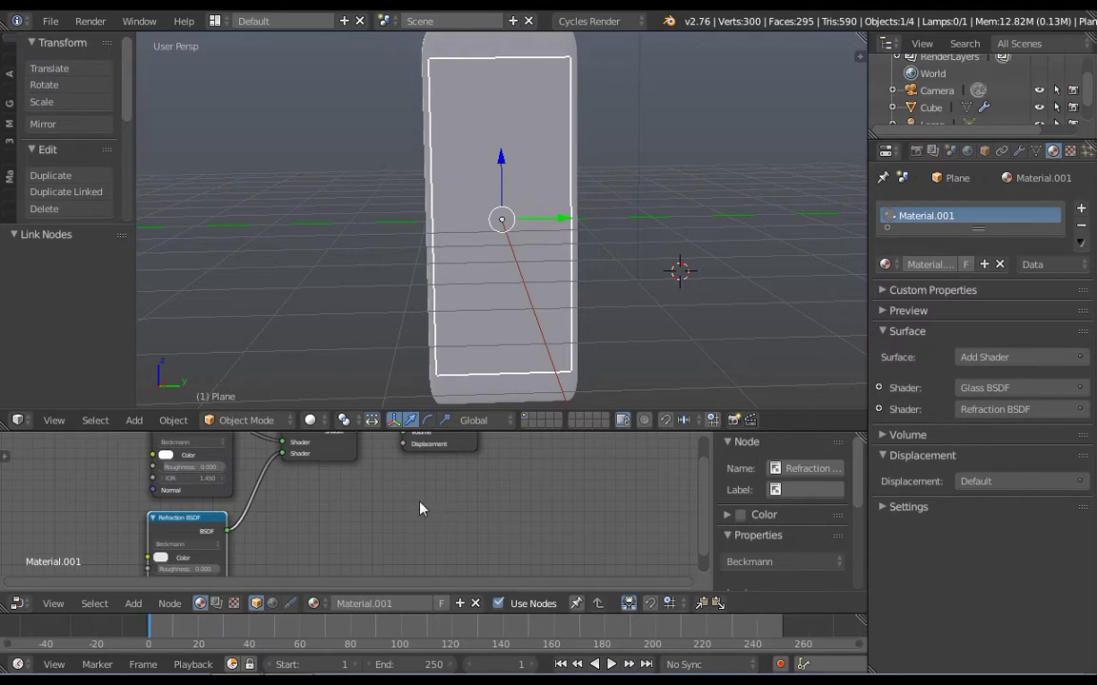
# - Insert a Mix Shader into the link leading to Material Output
pyautogui.hotkey('shift', 'a')
pyautogui.moveTo(360, 495)
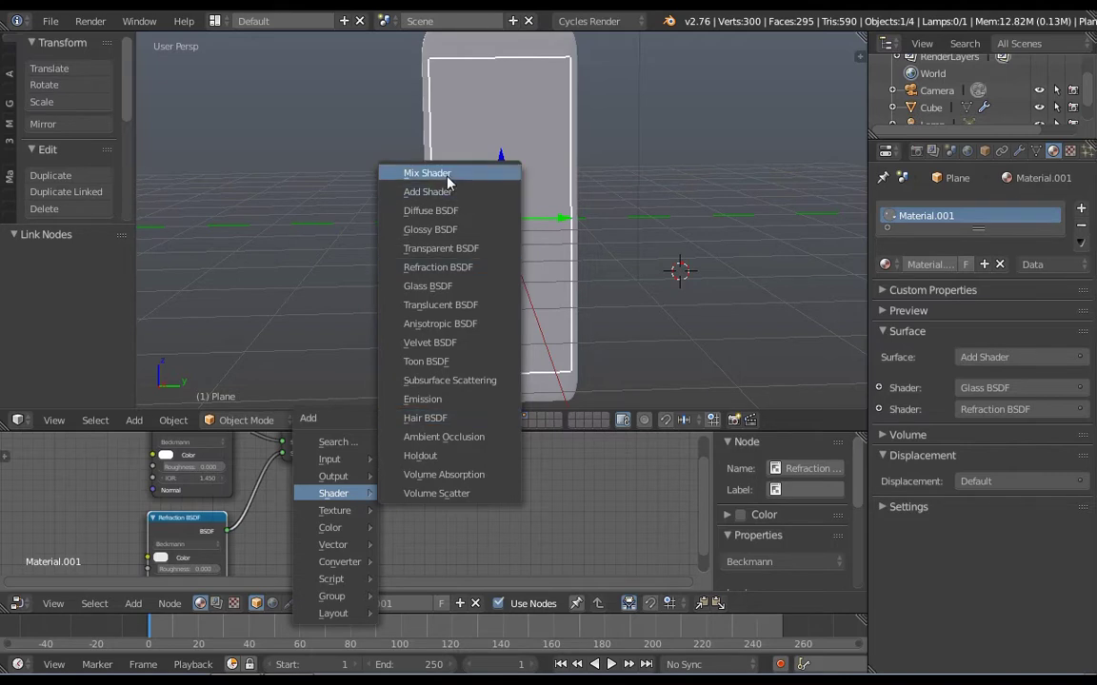
pyautogui.click(433, 174)
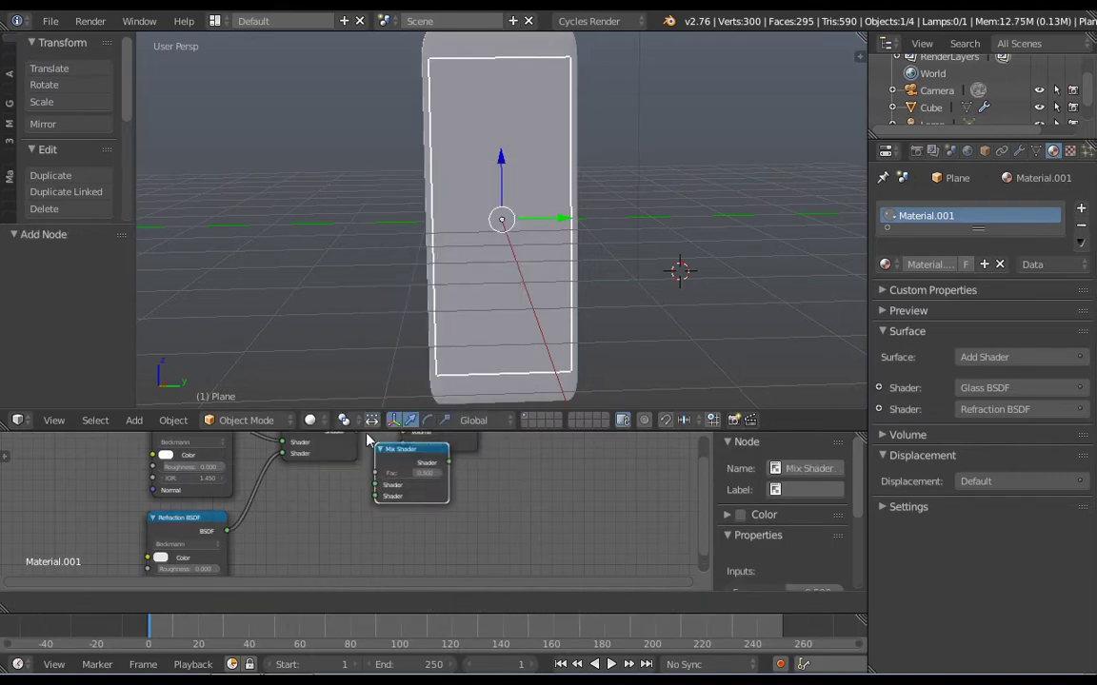
pyautogui.click(400, 427)
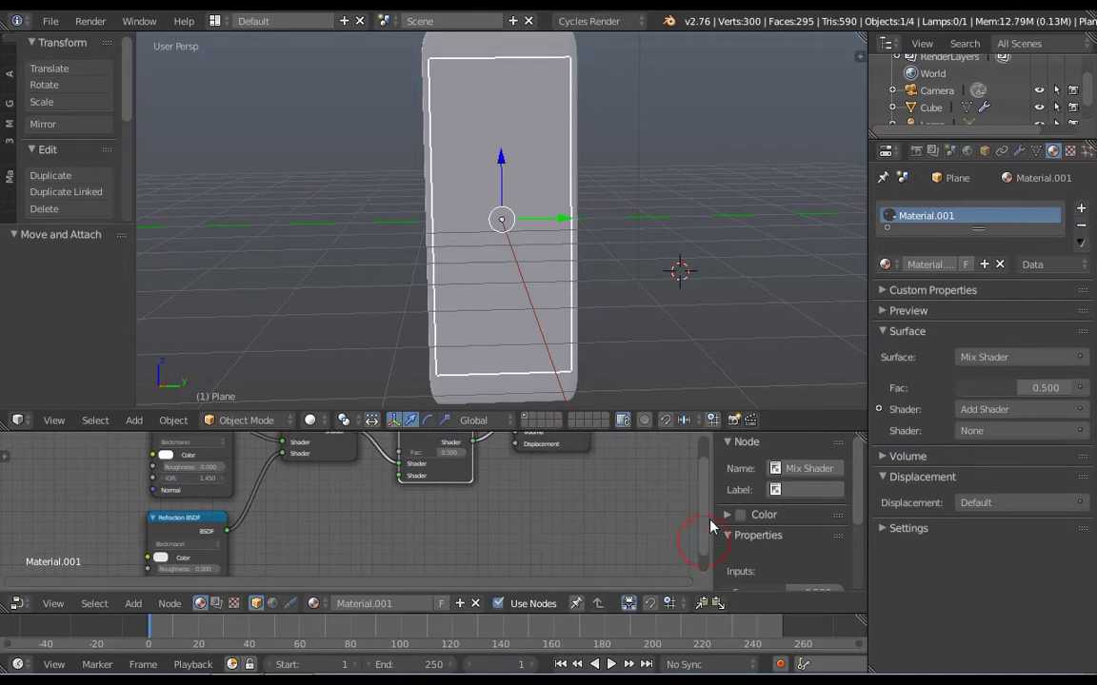
# - Feed a new Glossy BSDF into the Mix Shader's second input and show the material preview
pyautogui.keyDown('shift'); pyautogui.scroll(2, 707, 531); pyautogui.keyUp('shift')
pyautogui.keyDown('shift'); pyautogui.scroll(-1, 706, 531); pyautogui.keyUp('shift')
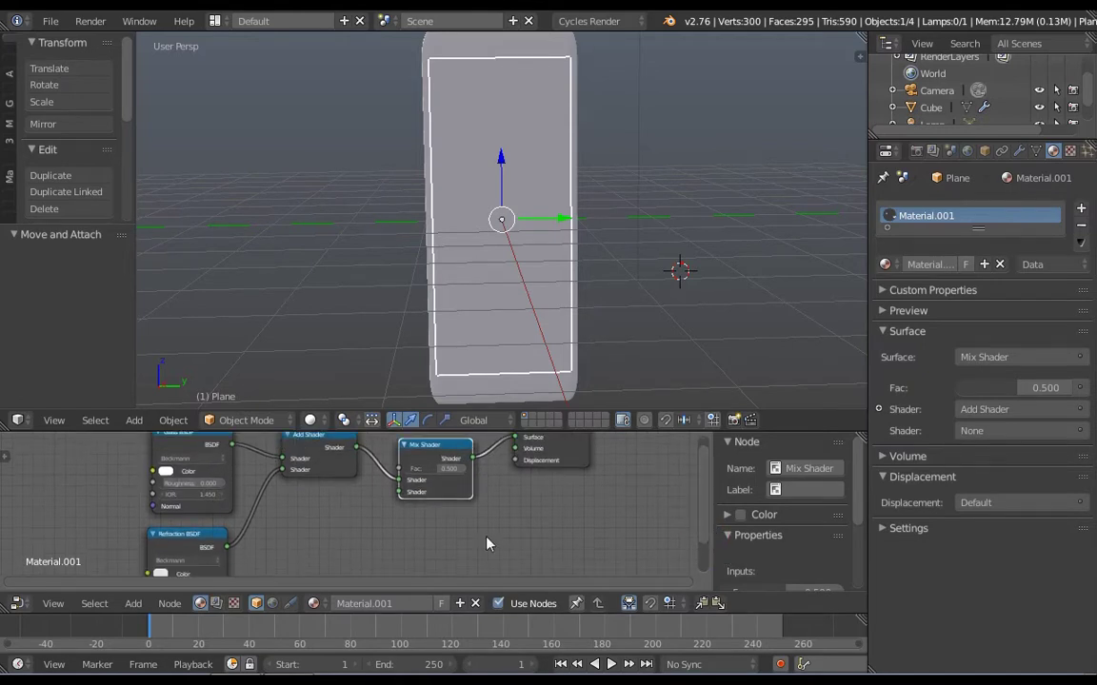
pyautogui.hotkey('shift', 'a')
pyautogui.moveTo(466, 534)
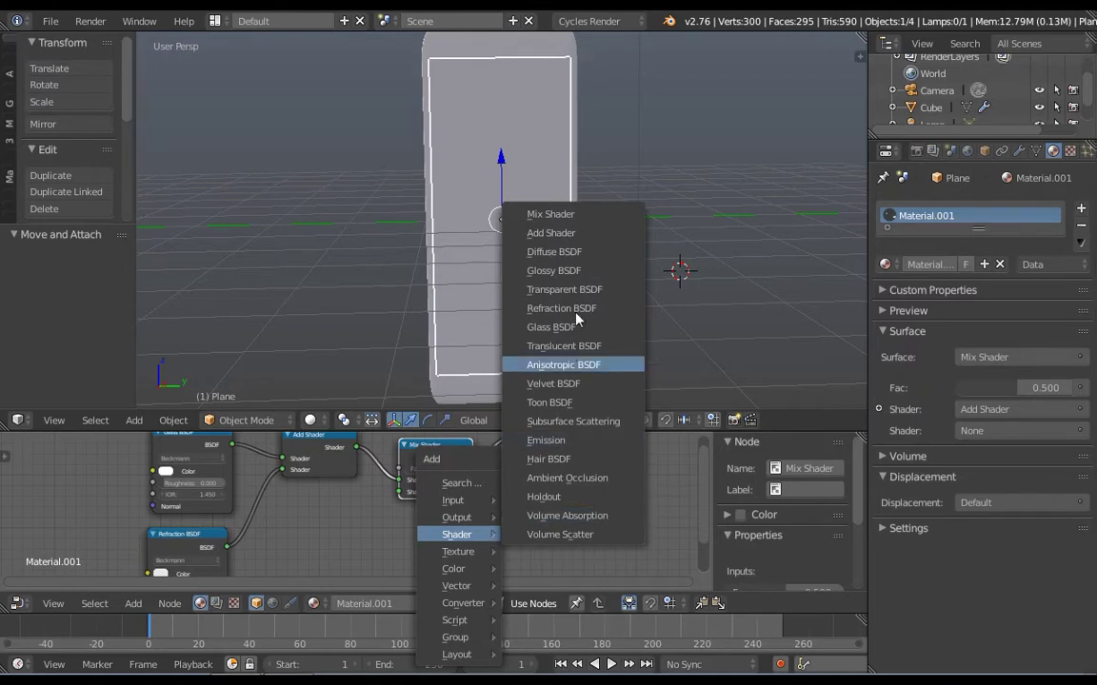
pyautogui.click(551, 273)
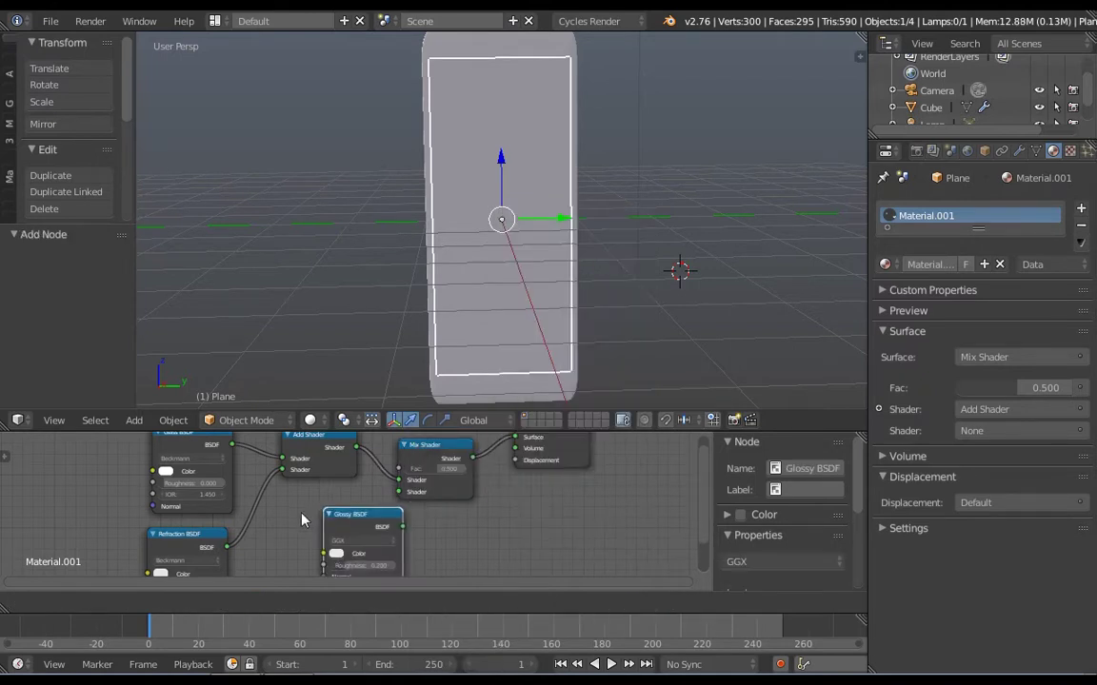
pyautogui.click(297, 514)
pyautogui.moveTo(380, 525); pyautogui.dragTo(398, 503)
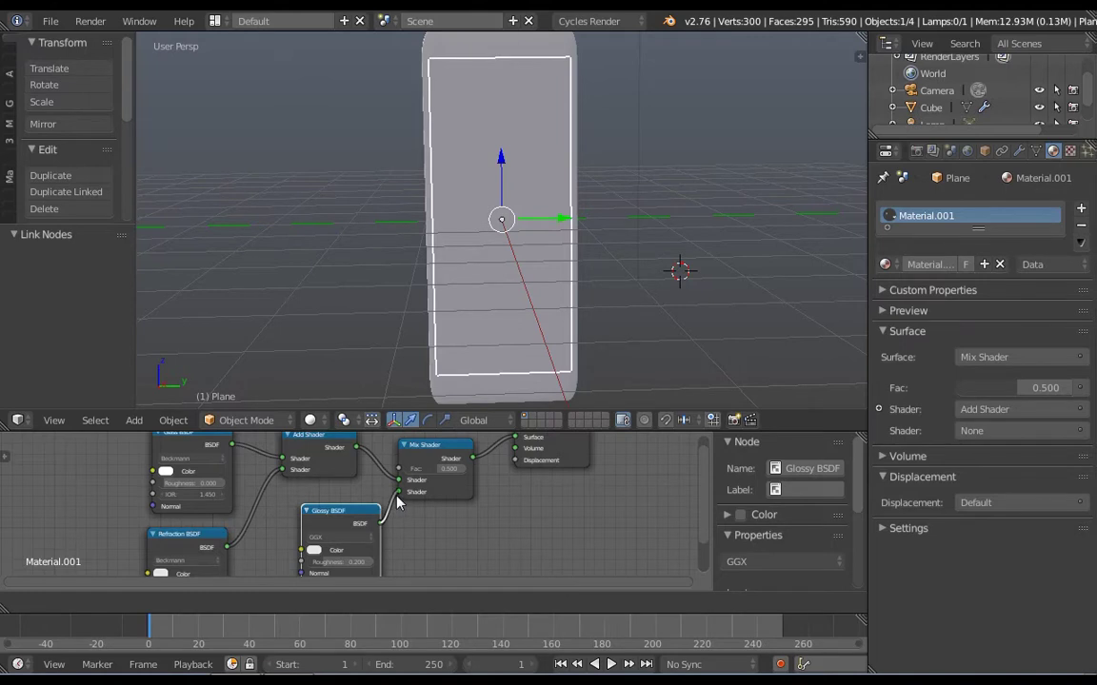
pyautogui.click(903, 312)
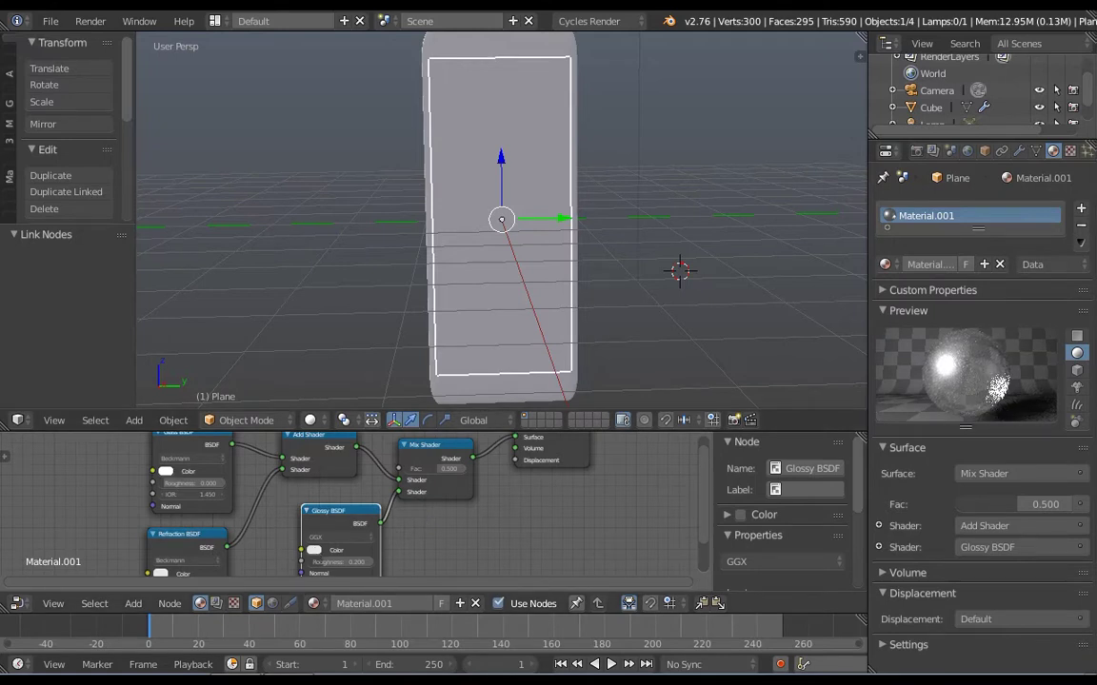
pyautogui.click(181, 482)
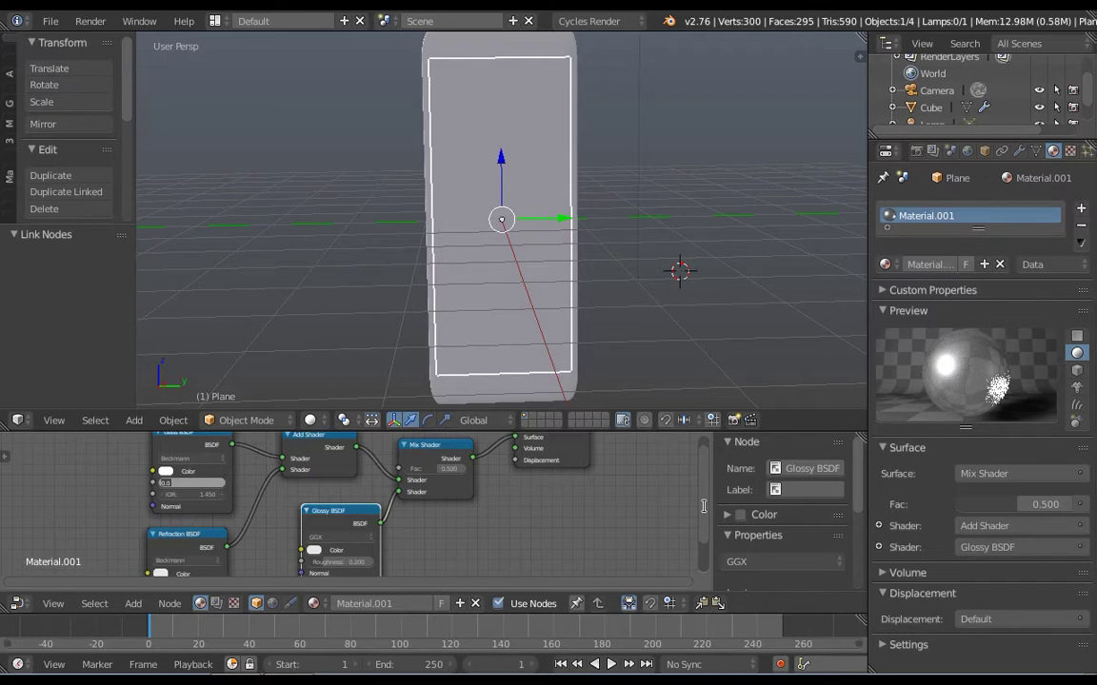
pyautogui.keyDown('shift'); pyautogui.scroll(-1, 381, 485); pyautogui.keyUp('shift')
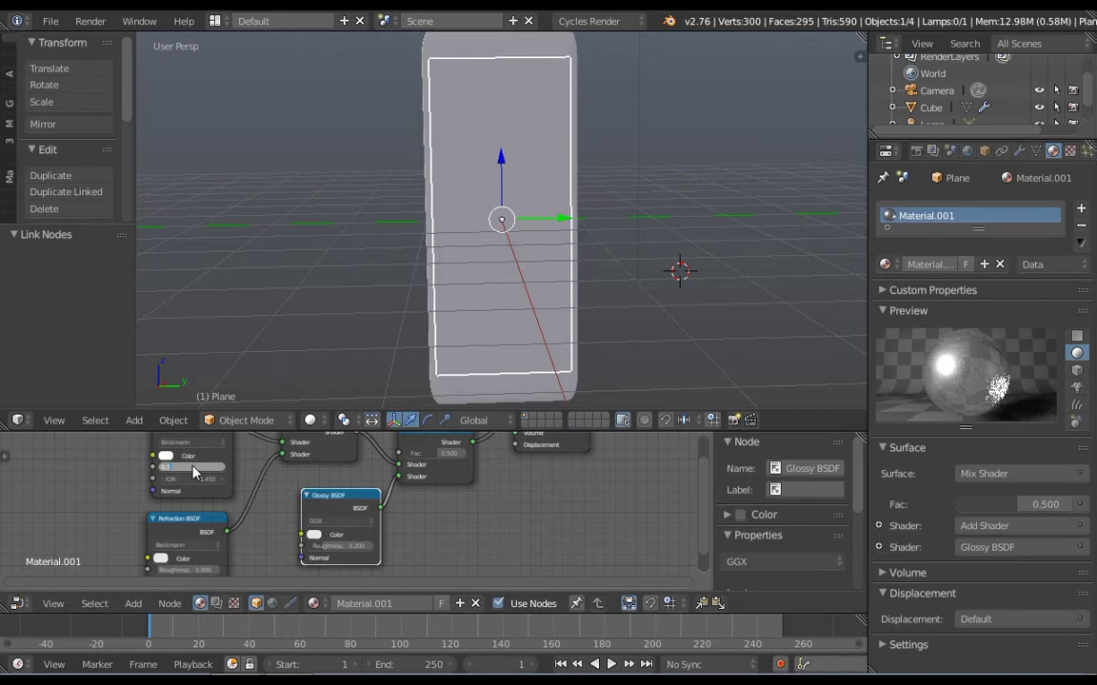
# - Set Glass roughness to 0.200 and darken the Glossy BSDF colour to about 0.158 grey
pyautogui.press('Return')
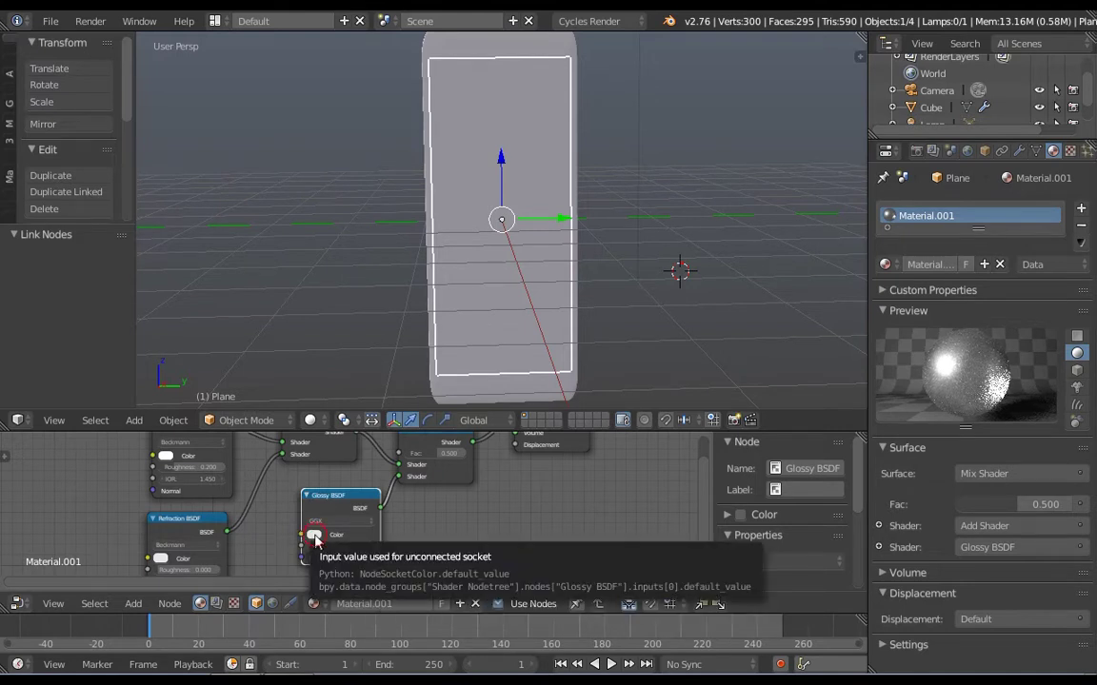
pyautogui.click(314, 536)
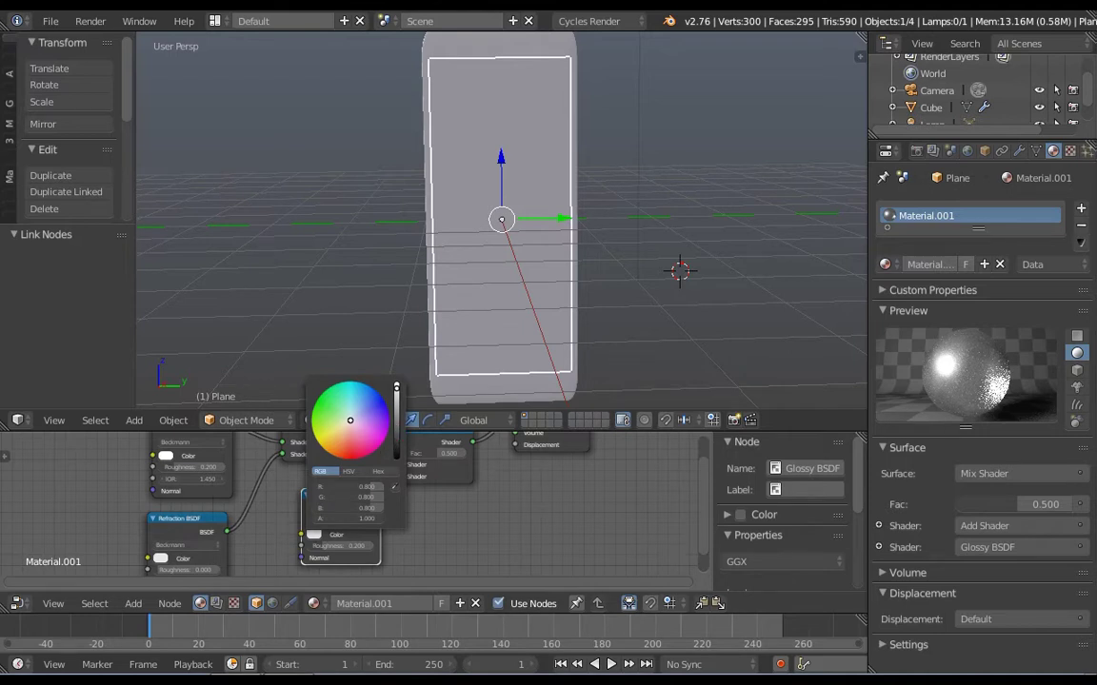
pyautogui.click(396, 426)
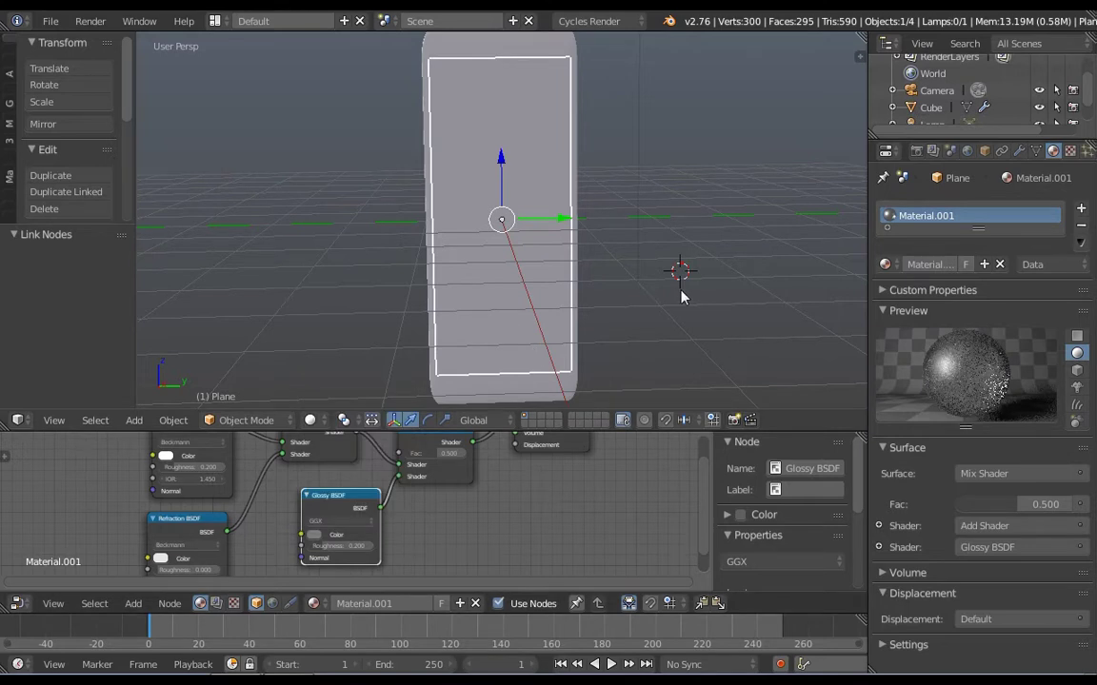
pyautogui.click(460, 48)
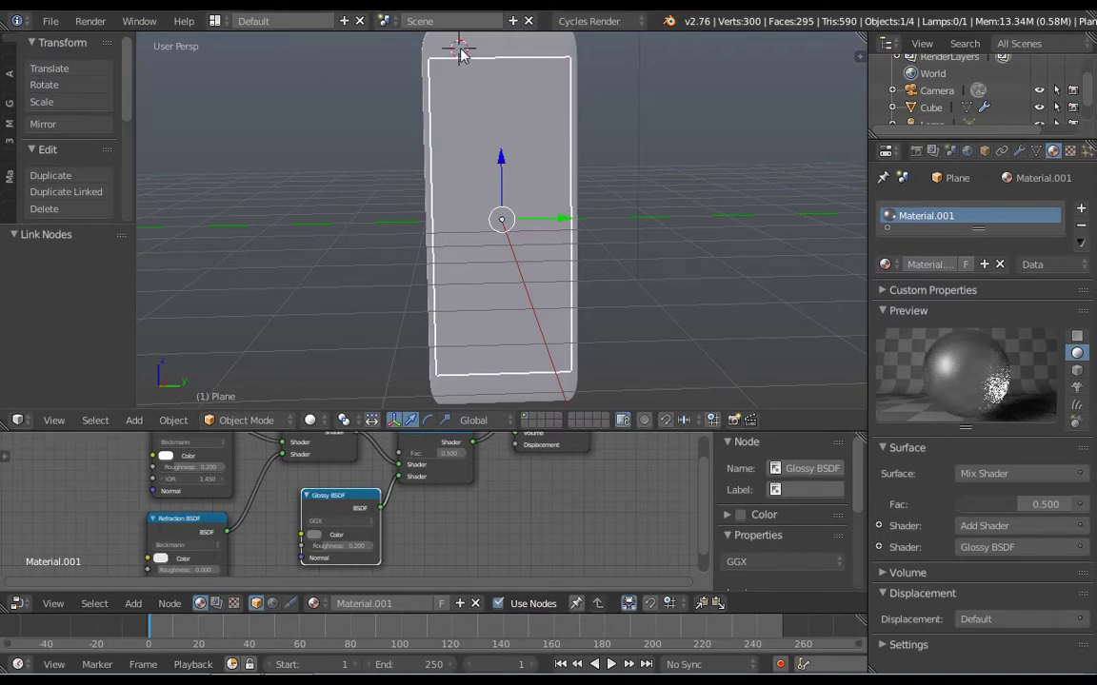
# - Select the phone body Cube and enable node-based shading for its material
pyautogui.rightClick(460, 55)
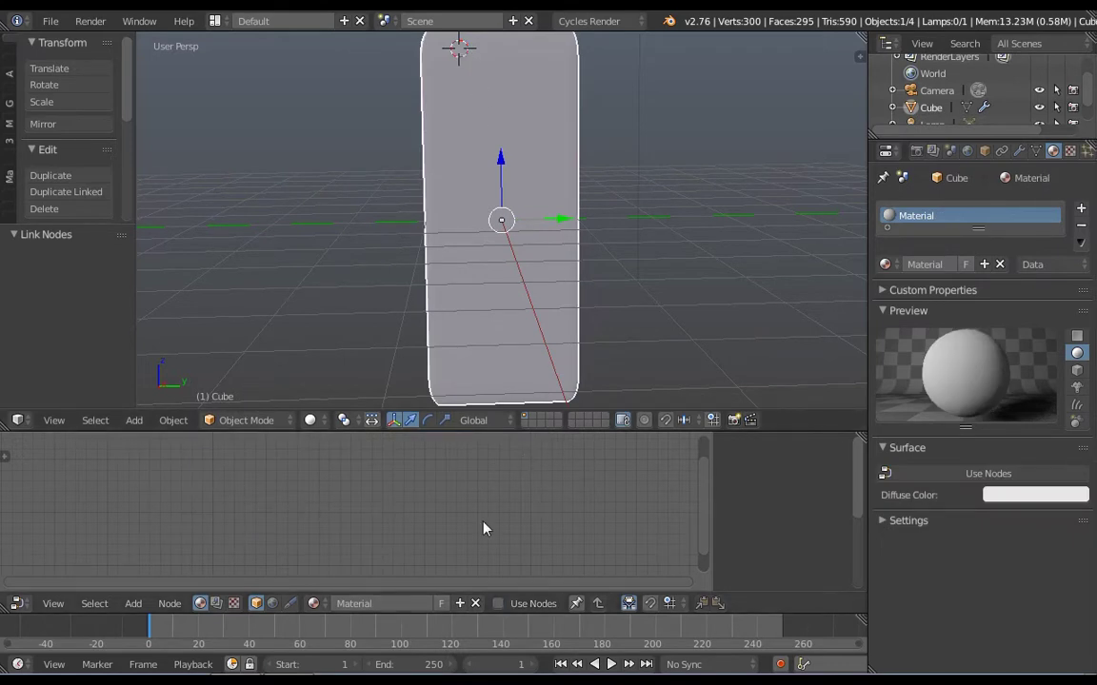
pyautogui.hotkey('shift', 'a')
pyautogui.moveTo(486, 523)
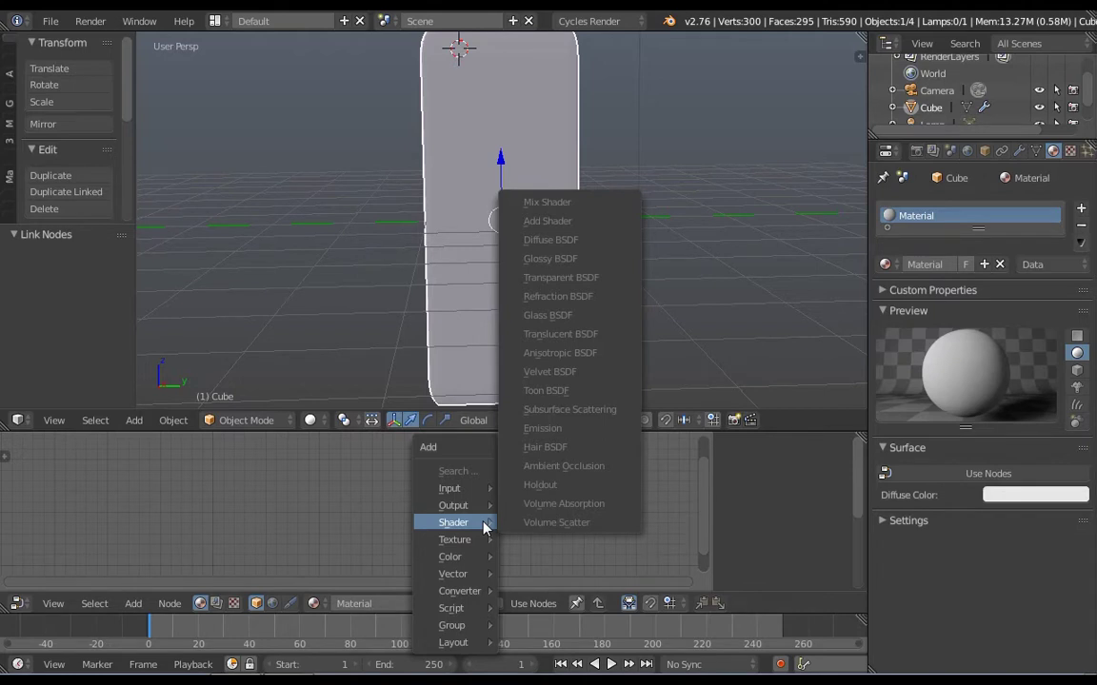
pyautogui.press('Escape')
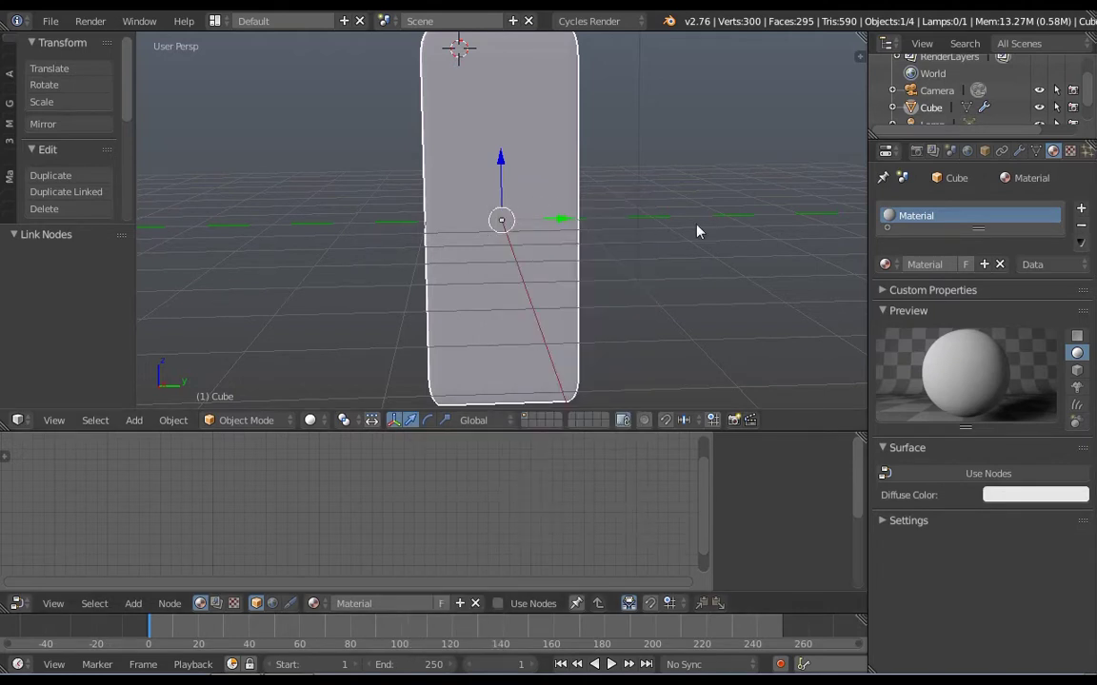
pyautogui.click(921, 473)
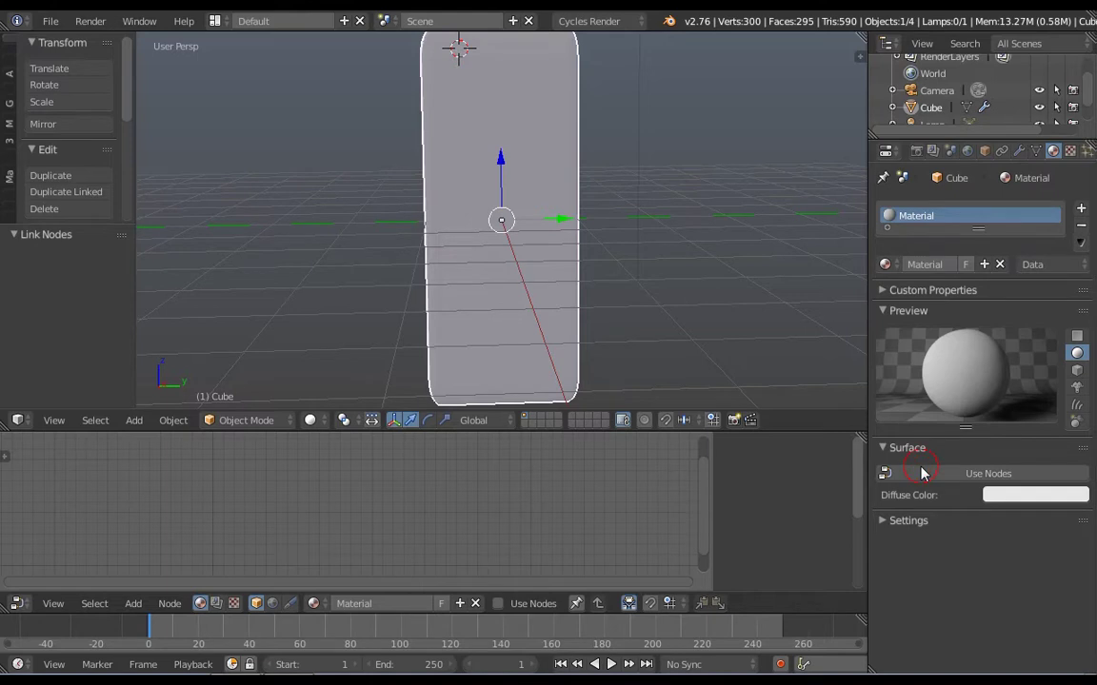
pyautogui.moveTo(700, 449); pyautogui.dragTo(701, 497, button='middle')
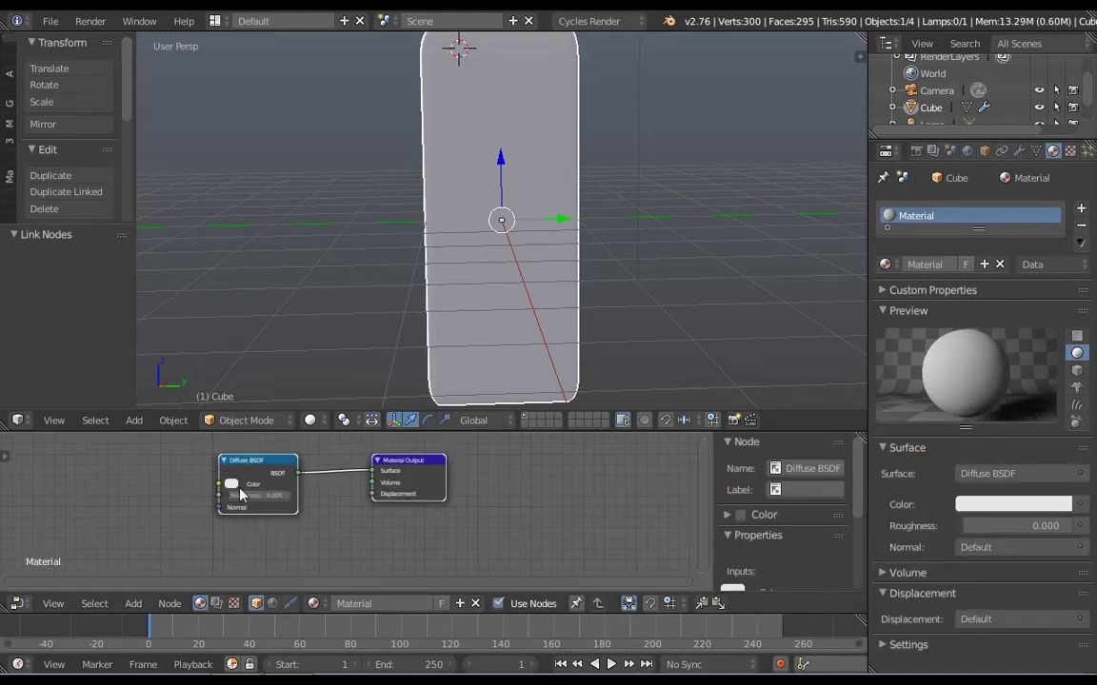
# - Delete the Diffuse BSDF node and add an Anisotropic BSDF shader node
pyautogui.click(241, 494)
pyautogui.press('x')
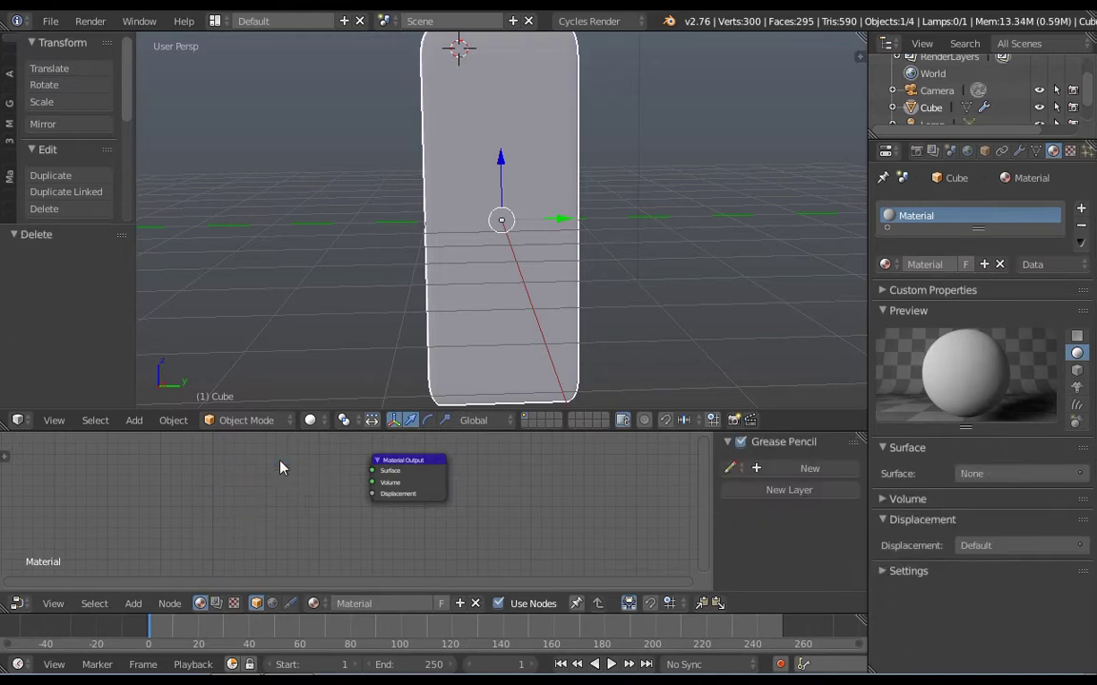
pyautogui.hotkey('shift', 'a')
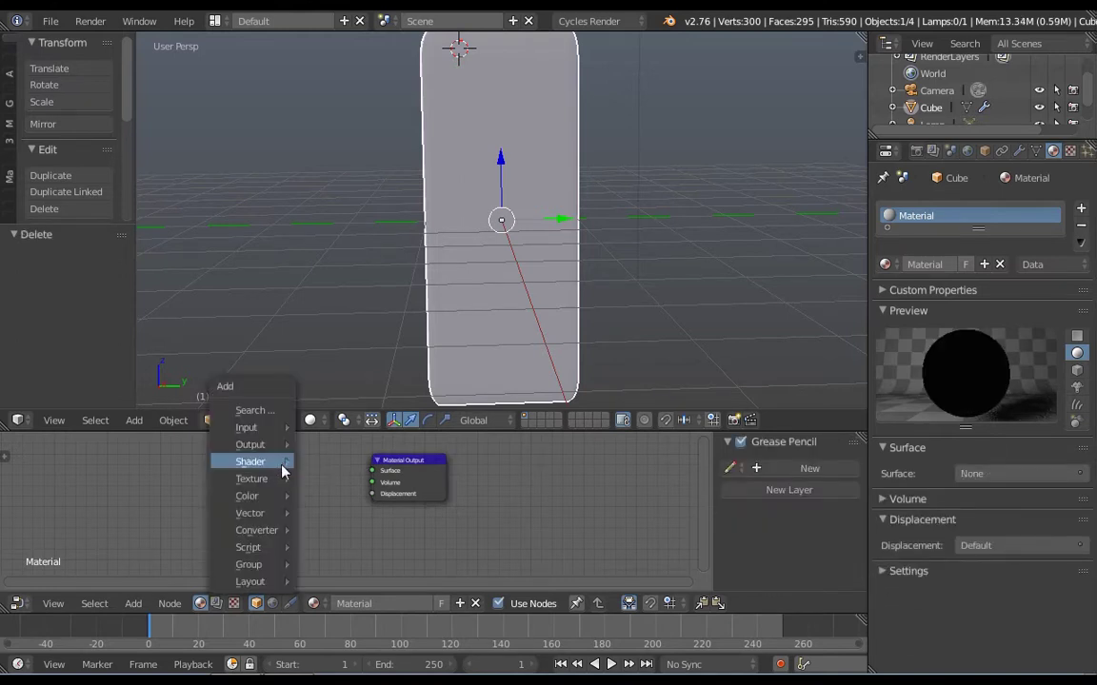
pyautogui.moveTo(281, 464)
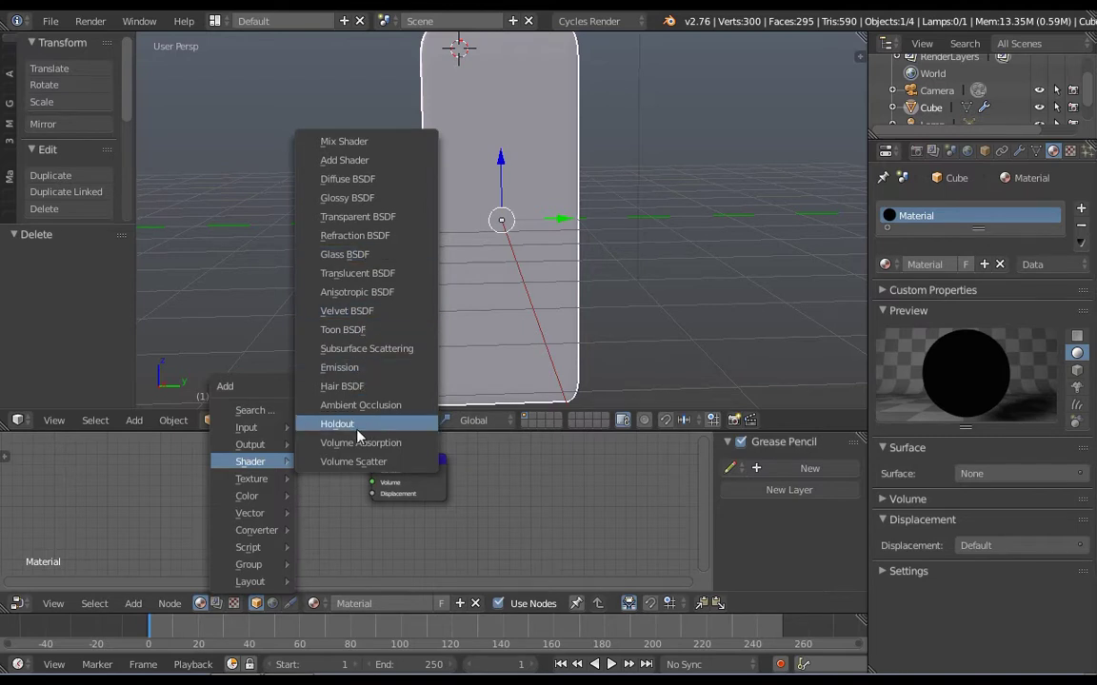
pyautogui.click(346, 293)
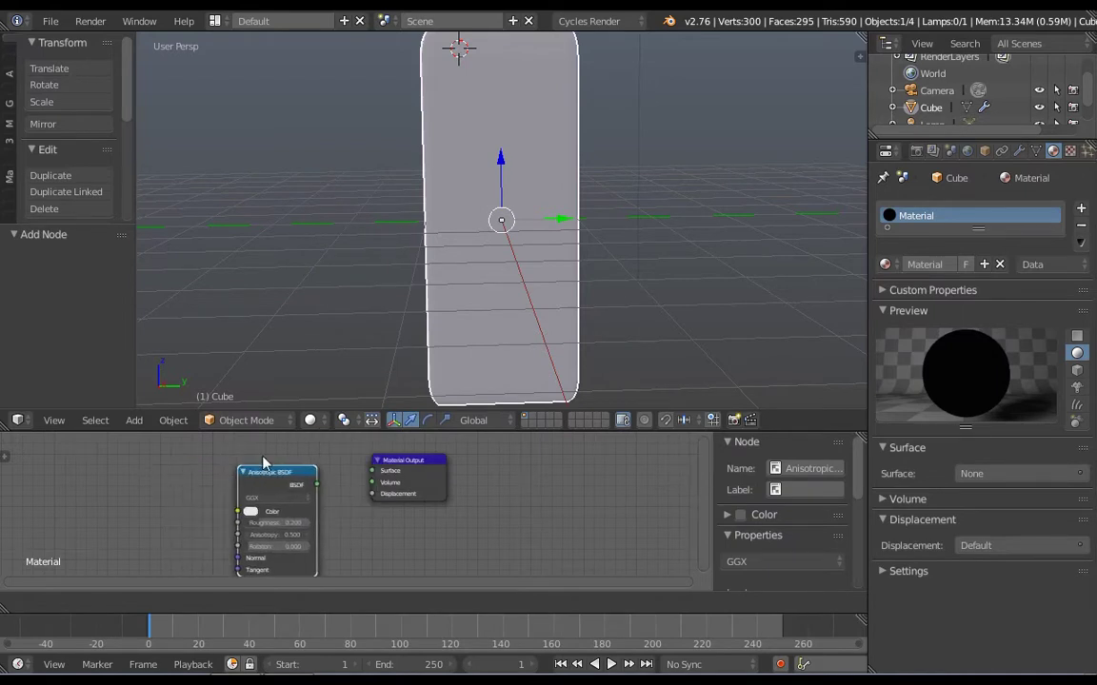
# - Place the Anisotropic BSDF, link it to Surface, and make its colour near-black
pyautogui.click(290, 455)
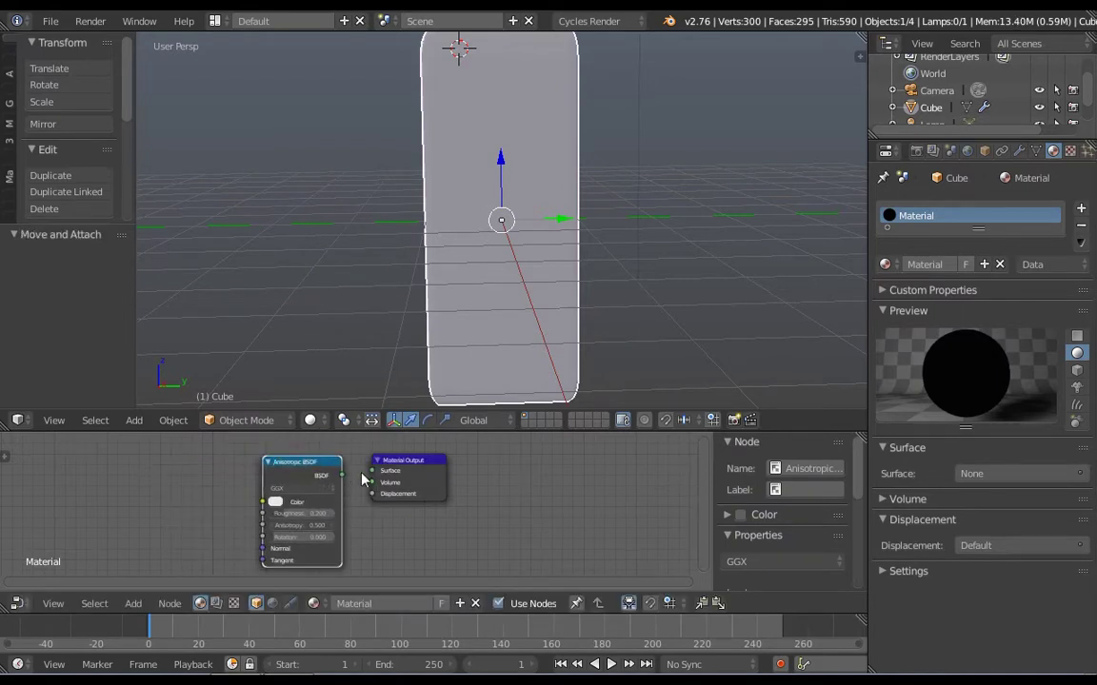
pyautogui.moveTo(342, 474); pyautogui.dragTo(376, 472)
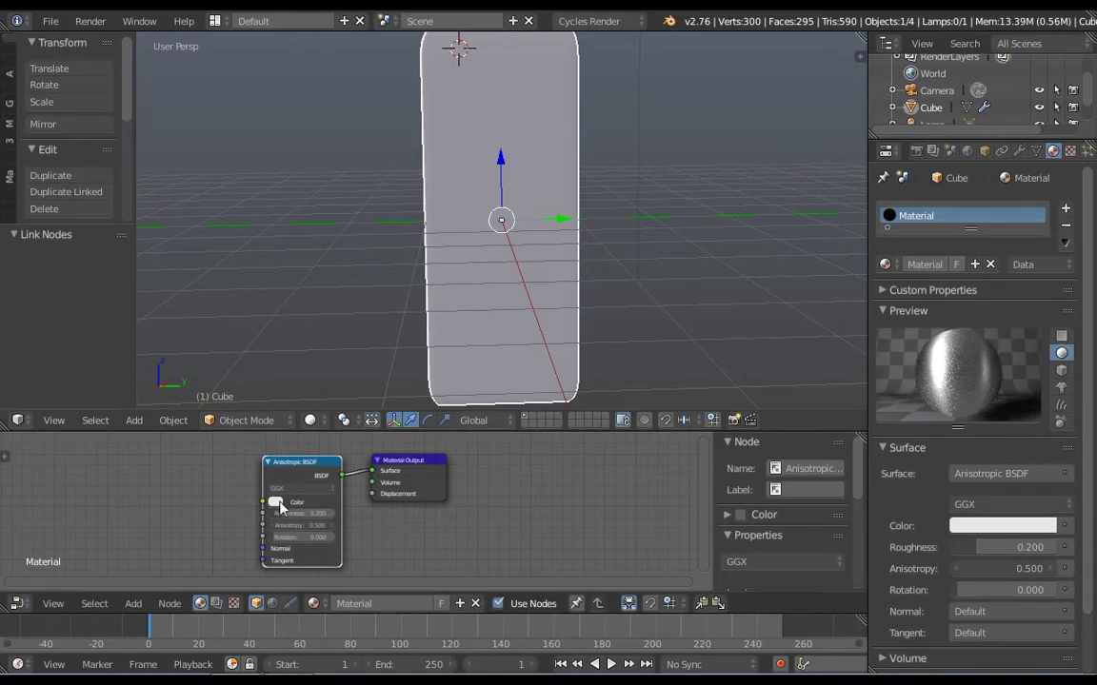
pyautogui.click(275, 504)
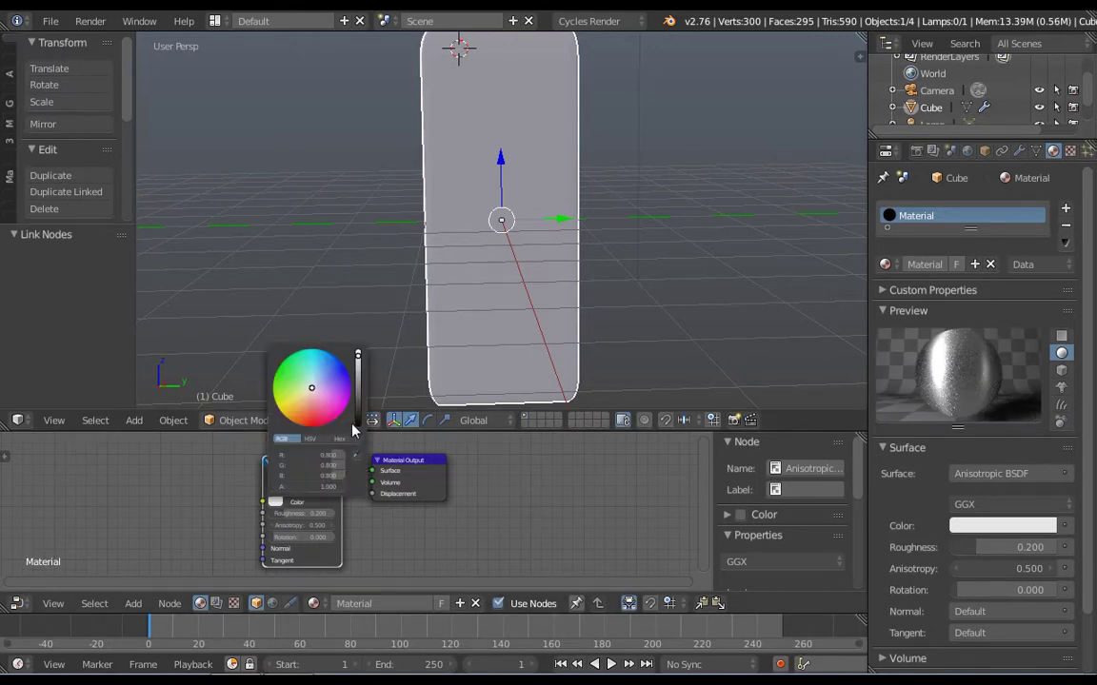
pyautogui.click(358, 422)
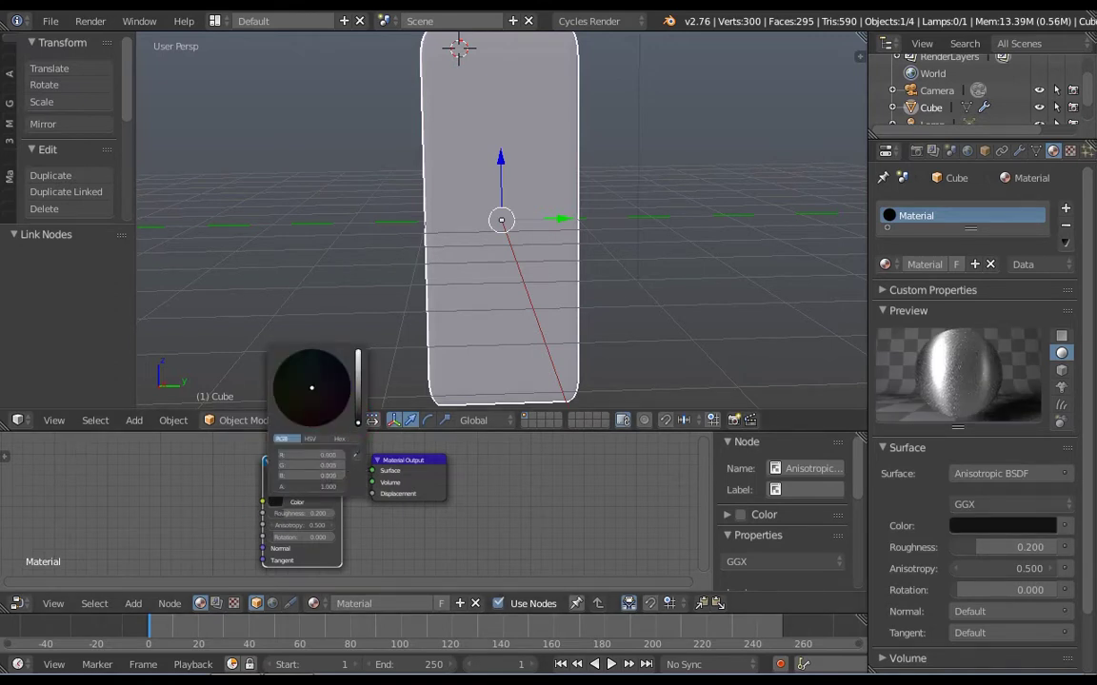
pyautogui.moveTo(358, 421); pyautogui.dragTo(357, 418)
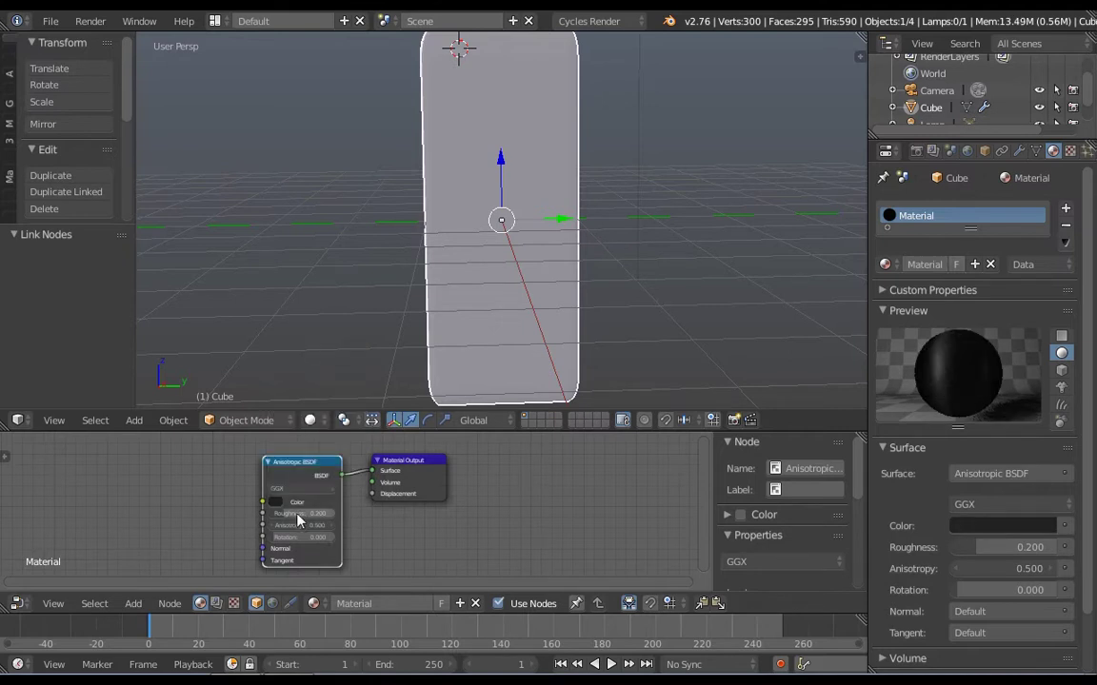
# - Set the Anisotropic BSDF's Anisotropy value to 0.200
pyautogui.moveTo(306, 531); pyautogui.dragTo(380, 531)
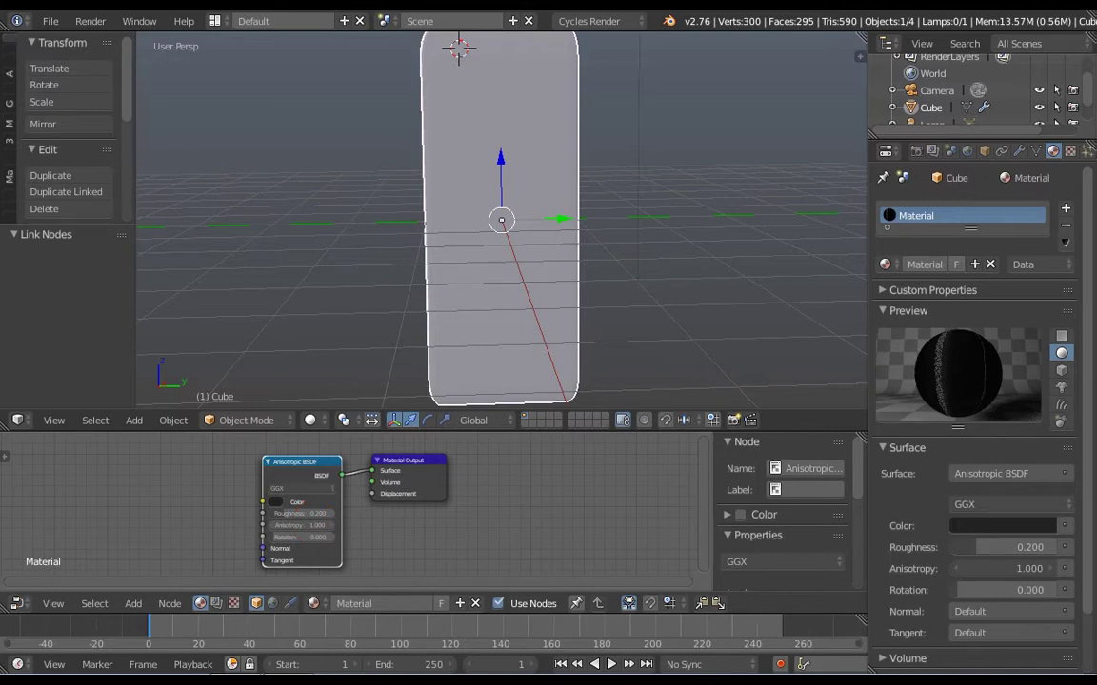
pyautogui.moveTo(304, 526); pyautogui.dragTo(29, 526)
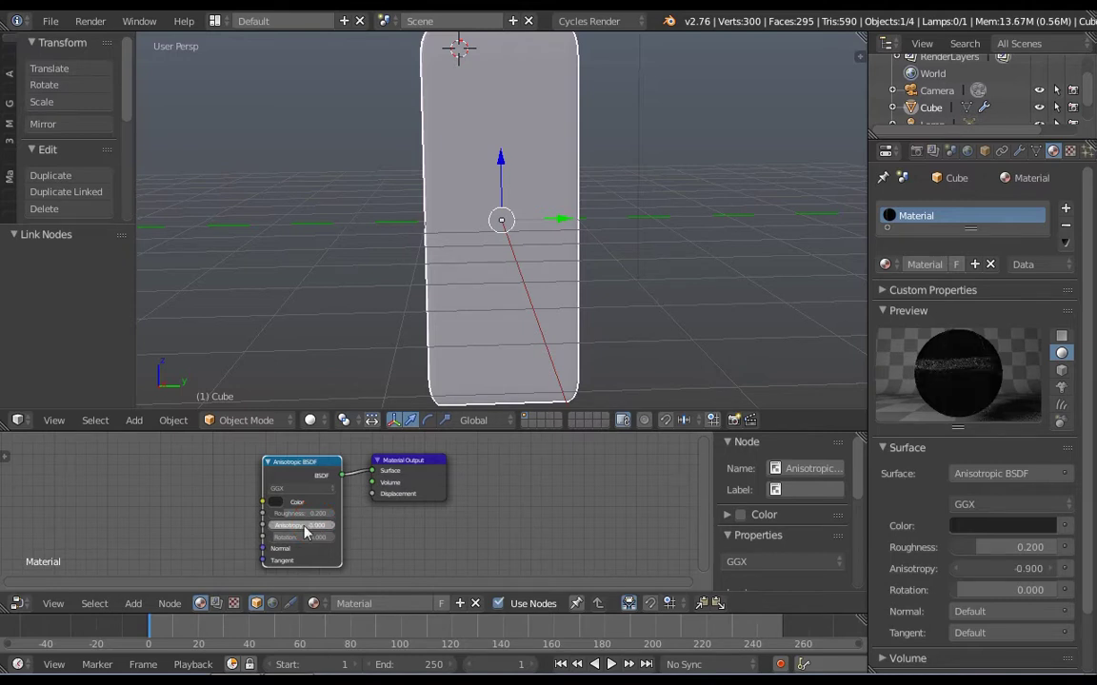
pyautogui.click(305, 527)
pyautogui.press('Return')
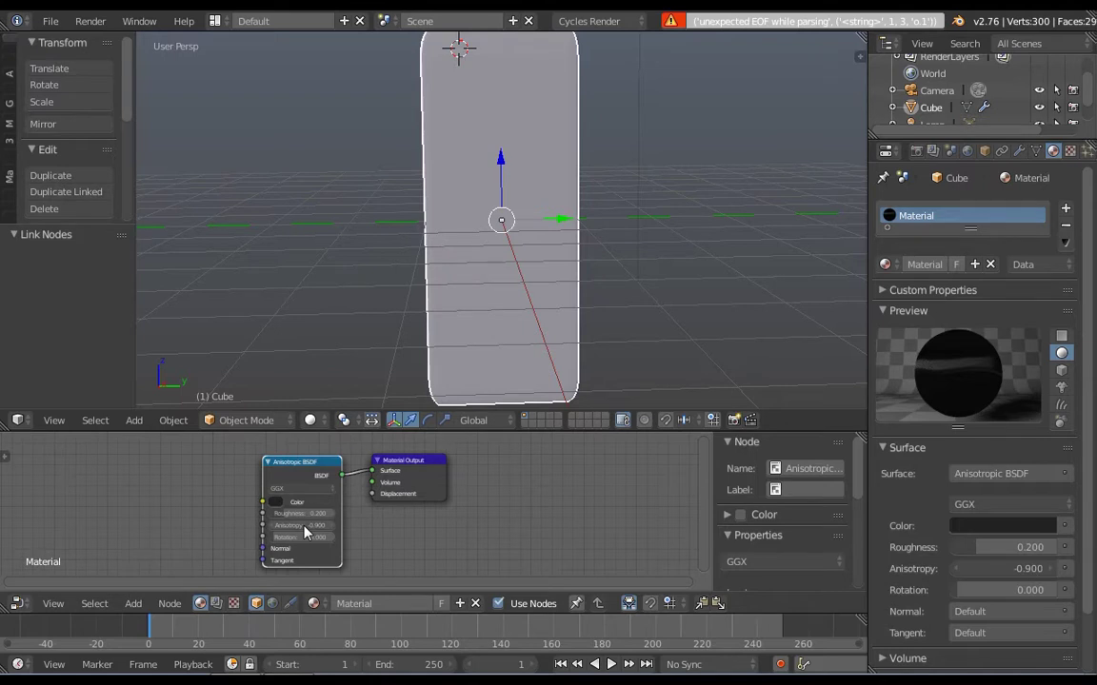
pyautogui.click(327, 526)
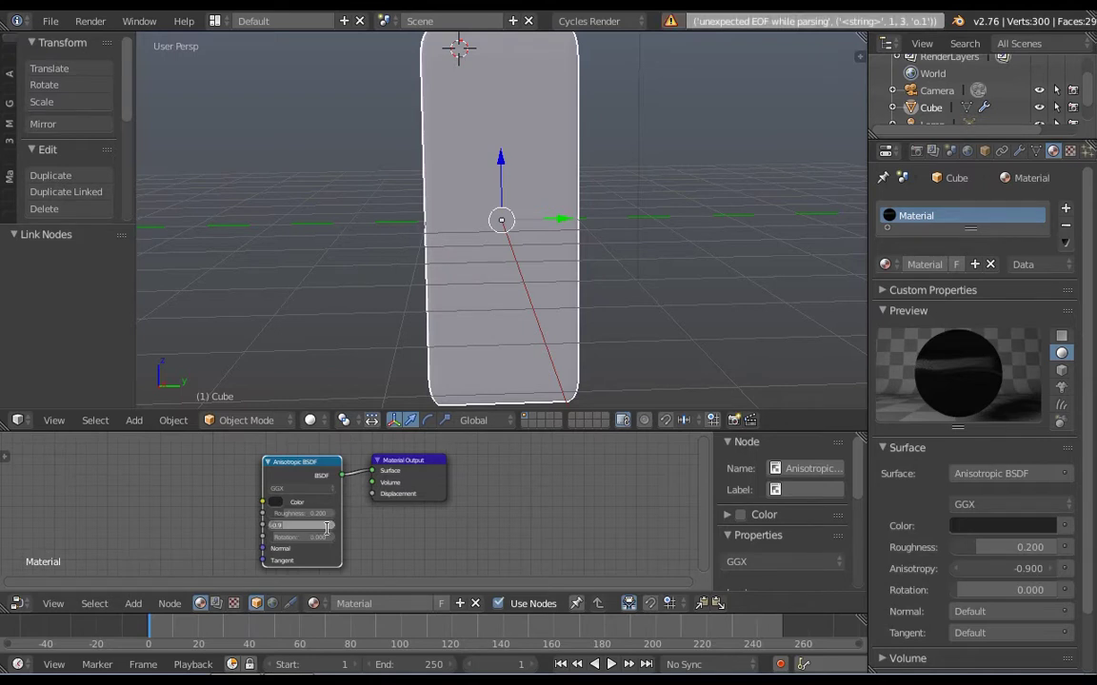
pyautogui.write('0')
pyautogui.write('.3')
pyautogui.press('Return')
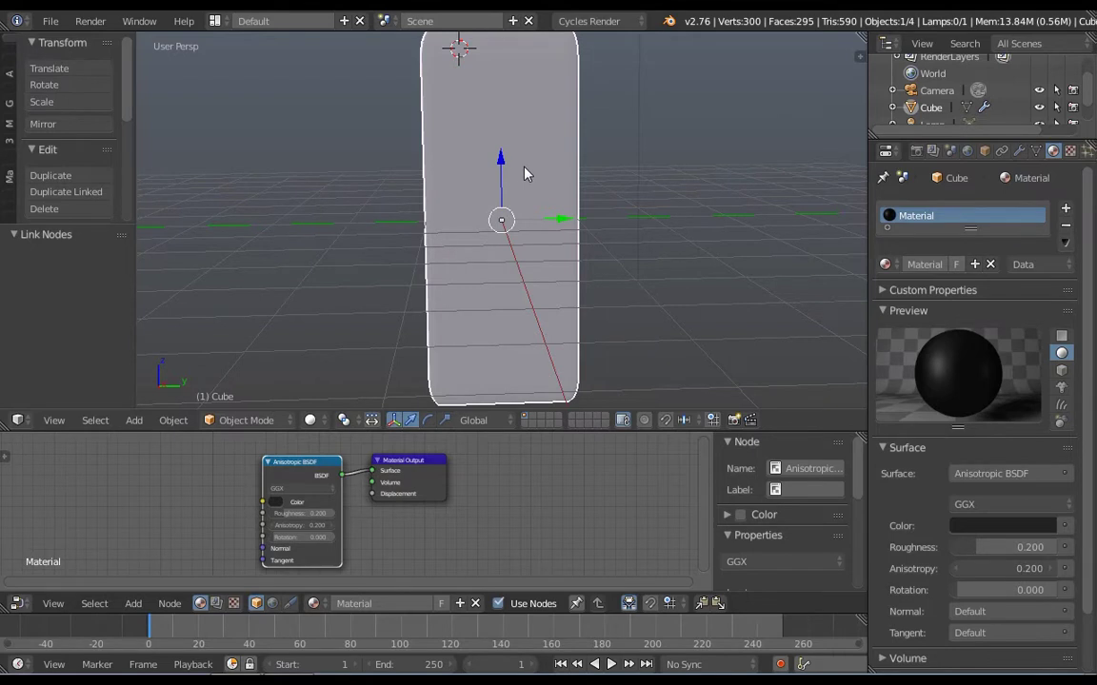
pyautogui.hotkey('shift', 'z')
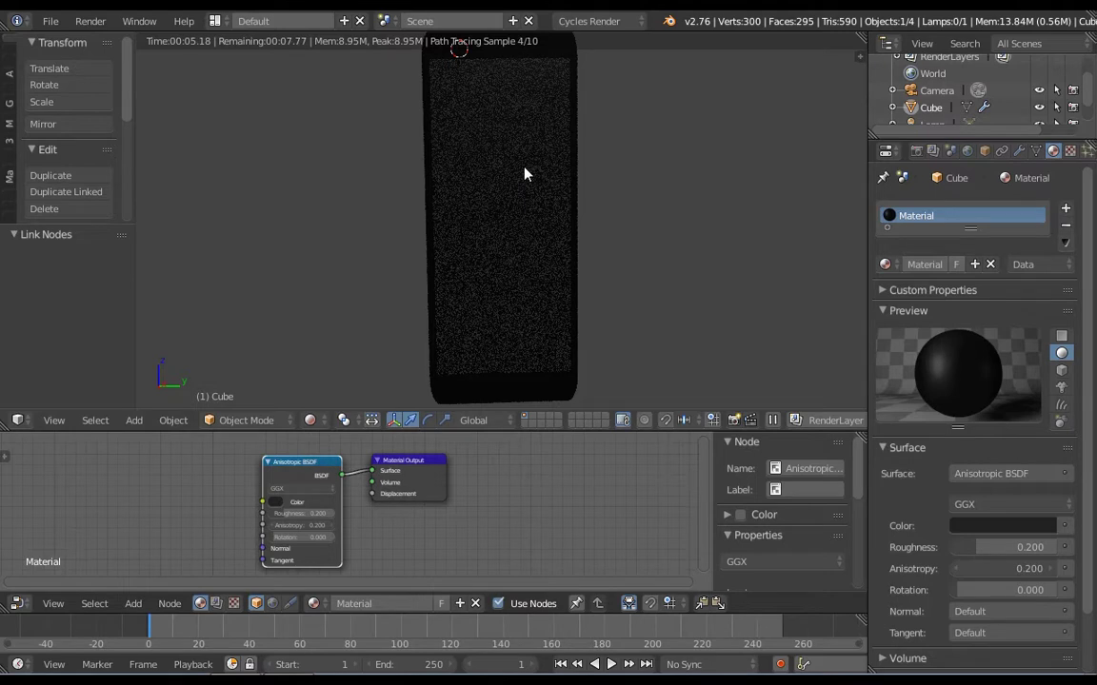
pyautogui.hotkey('shift', 'a')
pyautogui.moveTo(525, 170)
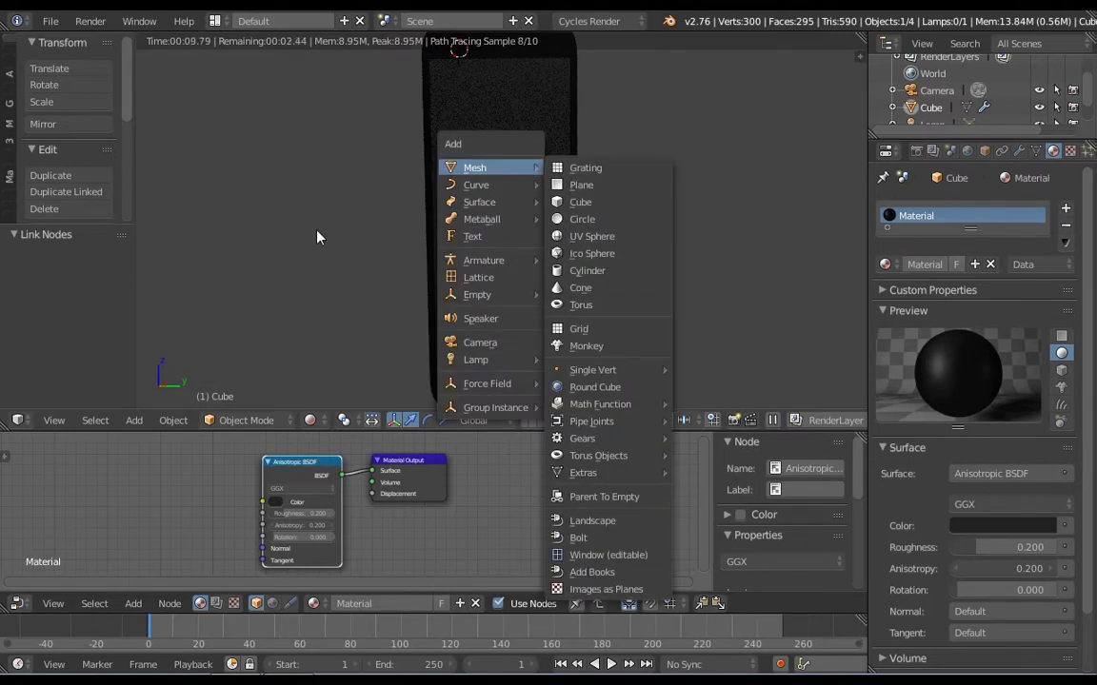
pyautogui.press('Escape')
pyautogui.hotkey('shift', 'a')
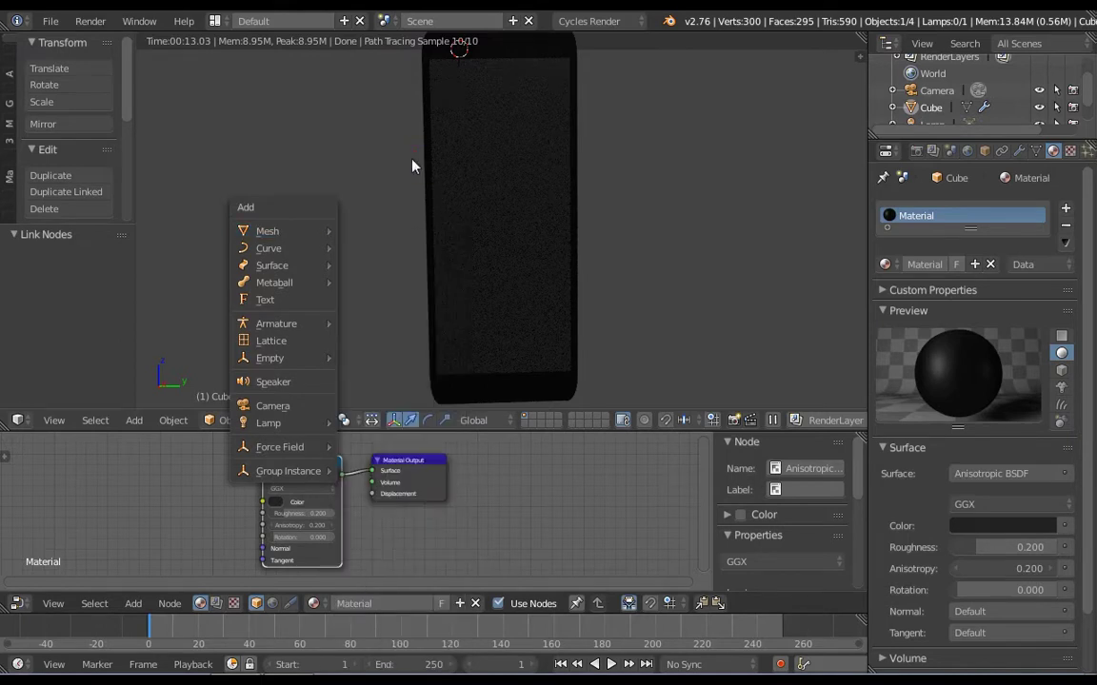
pyautogui.press('Escape')
pyautogui.hotkey('shift', 'z')
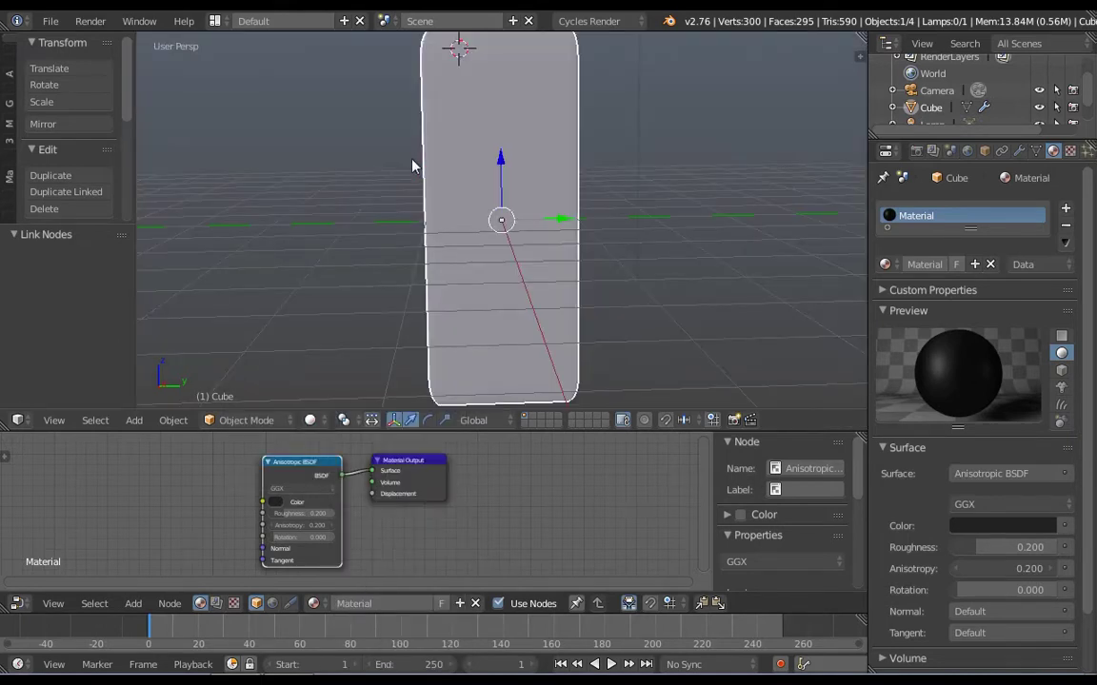
# - Delete the lamp from the scene
pyautogui.scroll(-4, 438, 249)
pyautogui.moveTo(443, 265); pyautogui.dragTo(550, 196, button='middle')
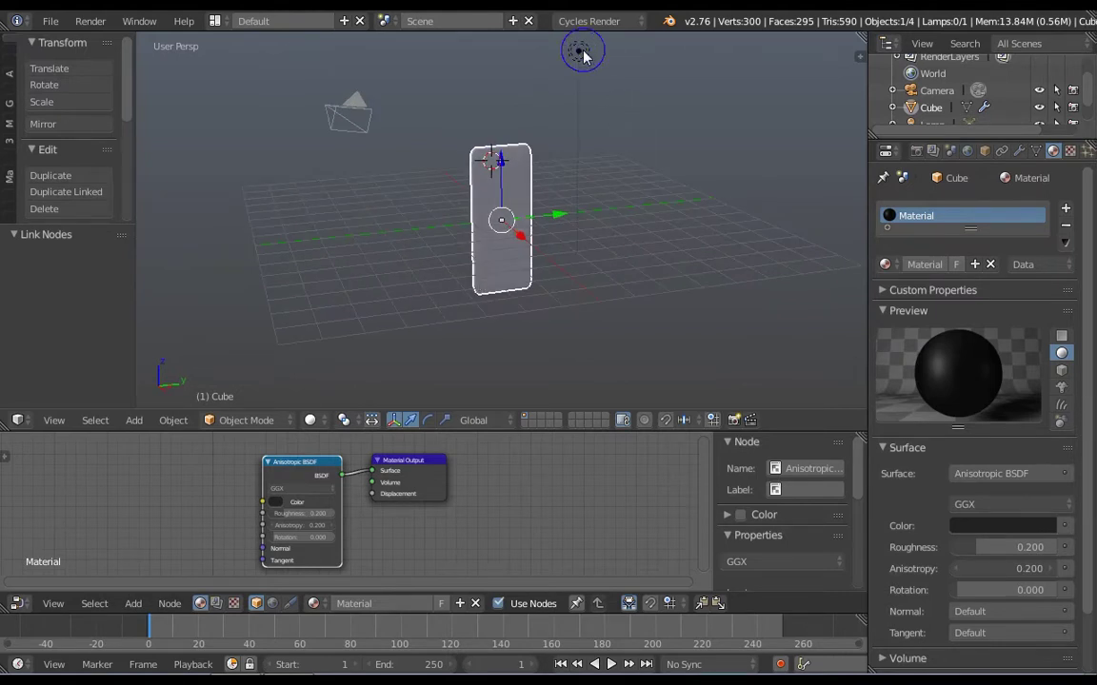
pyautogui.click(583, 55)
pyautogui.press('x')
pyautogui.click(562, 52)
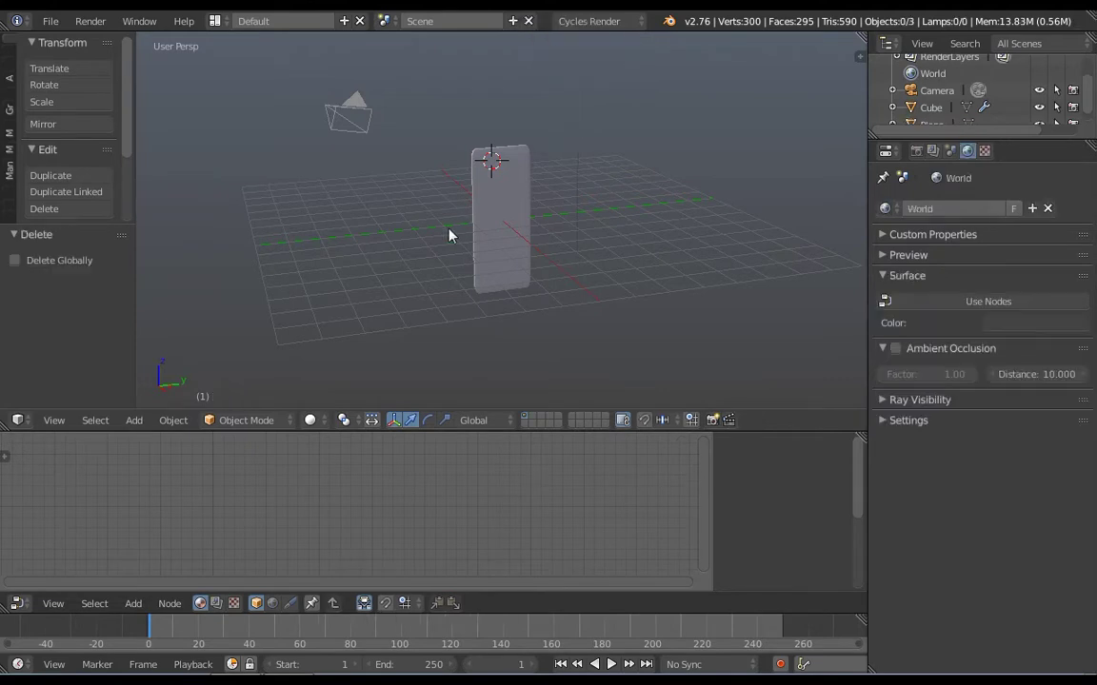
# - Add a UV sphere and raise it along Z to 1.685
pyautogui.hotkey('shift', 'a')
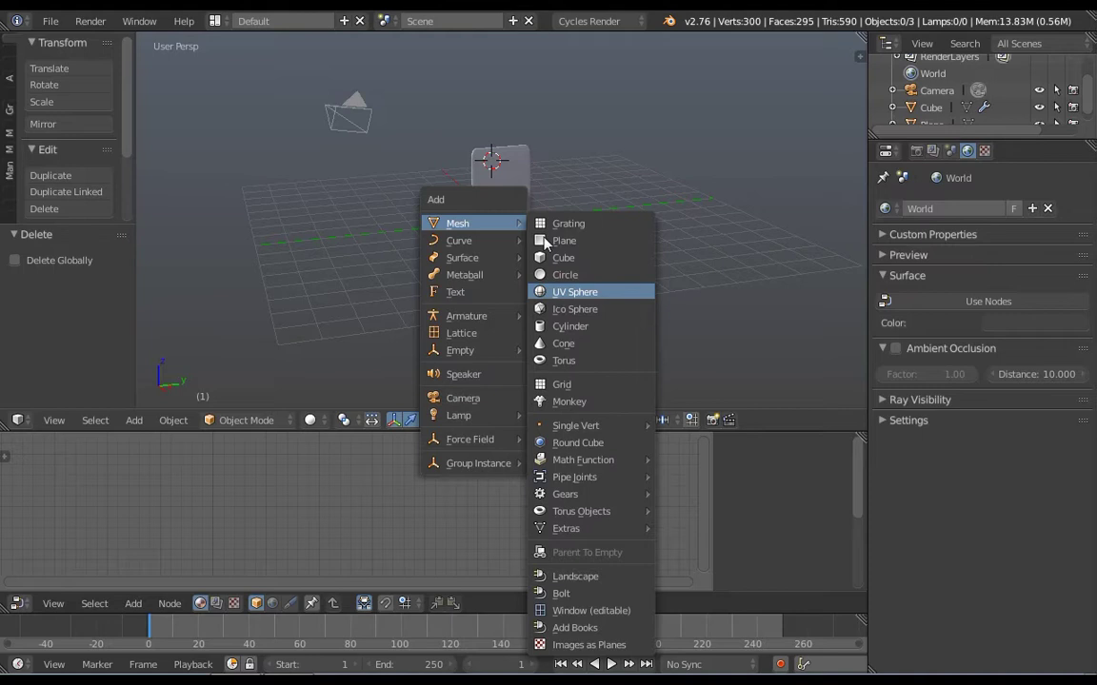
pyautogui.press('Return')
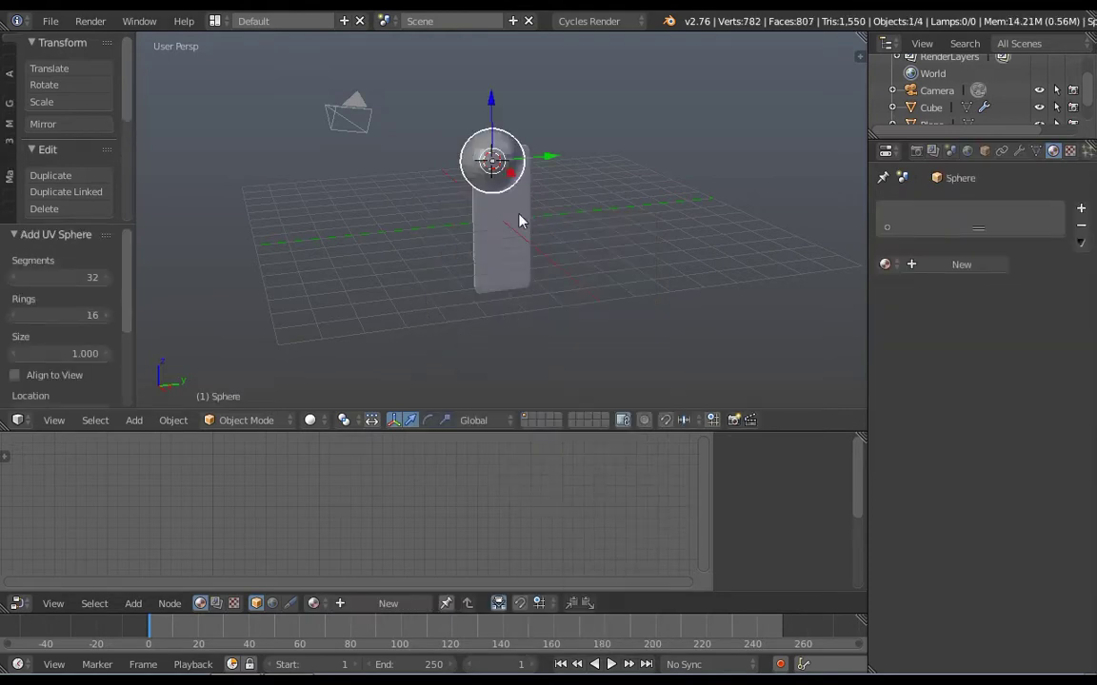
pyautogui.moveTo(531, 227)
pyautogui.mouseDown(button='middle')
pyautogui.moveTo(587, 248)
pyautogui.moveTo(540, 229)
pyautogui.mouseUp(button='middle')
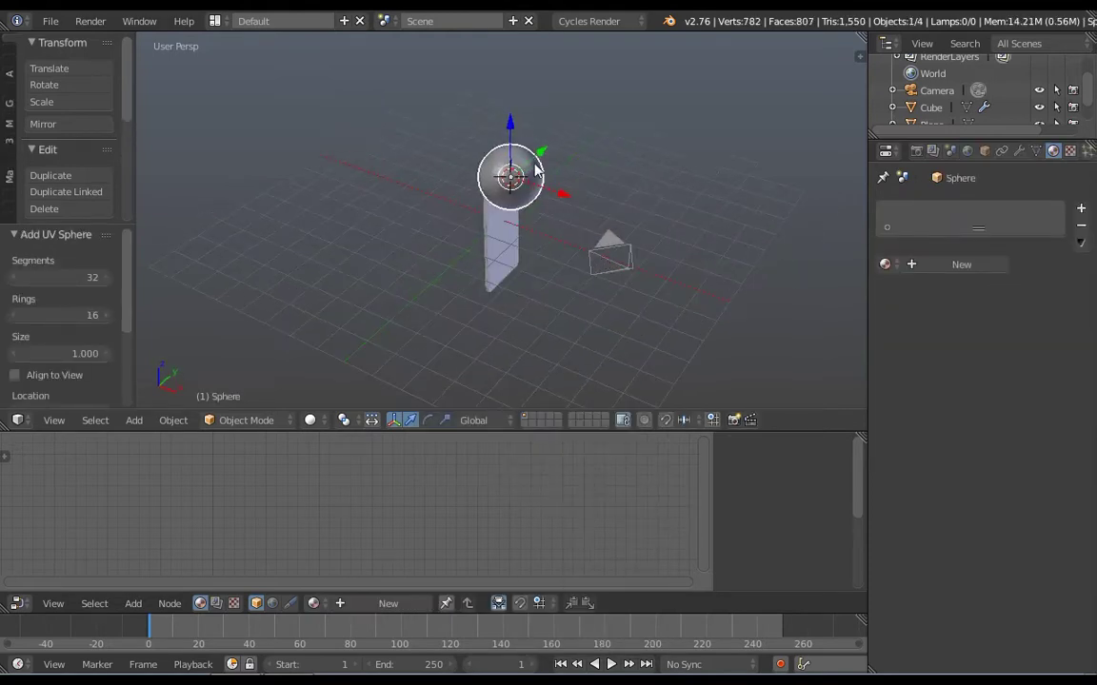
pyautogui.press('g')
pyautogui.press('z')
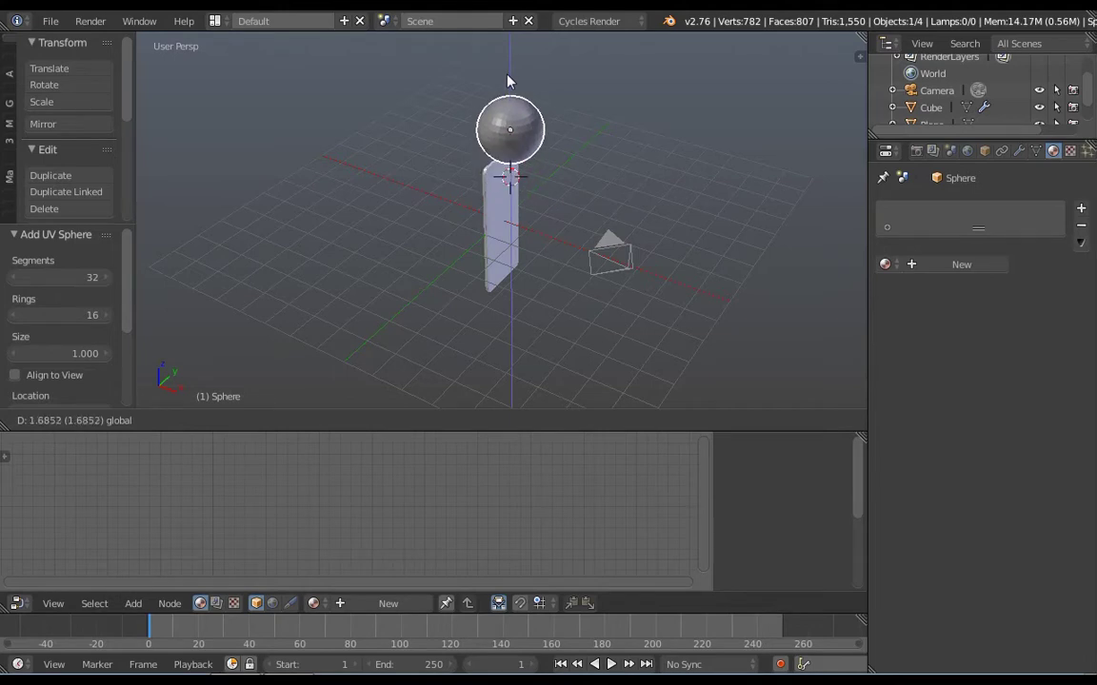
pyautogui.click(507, 81)
# - In camera view, move the sphere along Z to 0.633
pyautogui.press('KP_0')
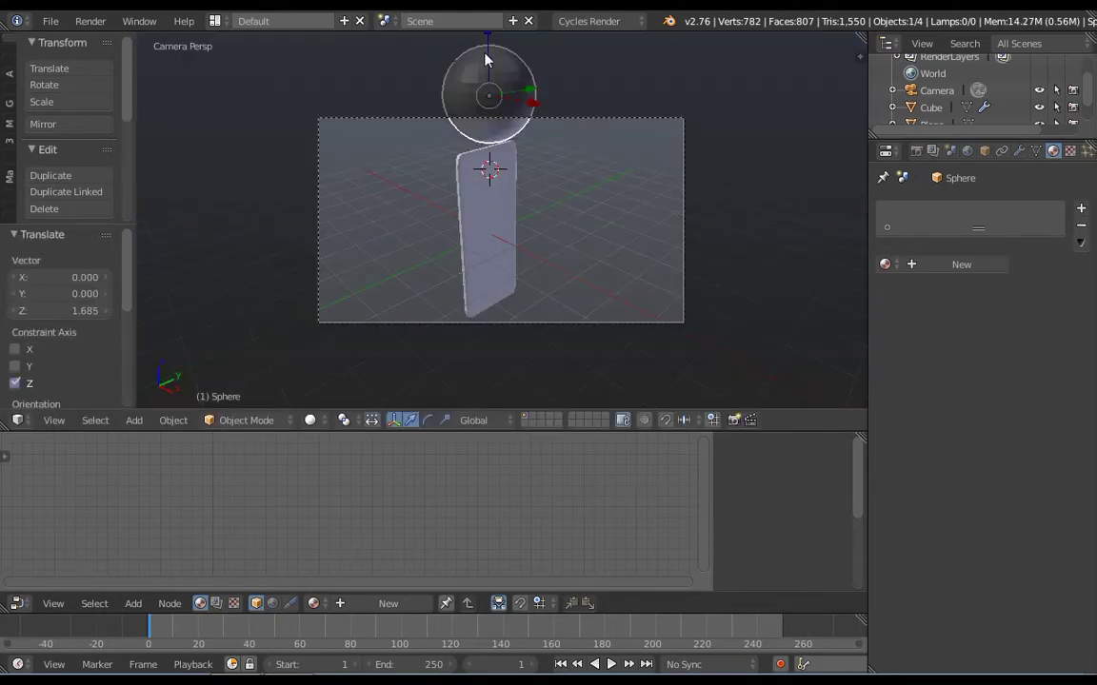
pyautogui.press('g')
pyautogui.press('z')
pyautogui.click(705, 293)
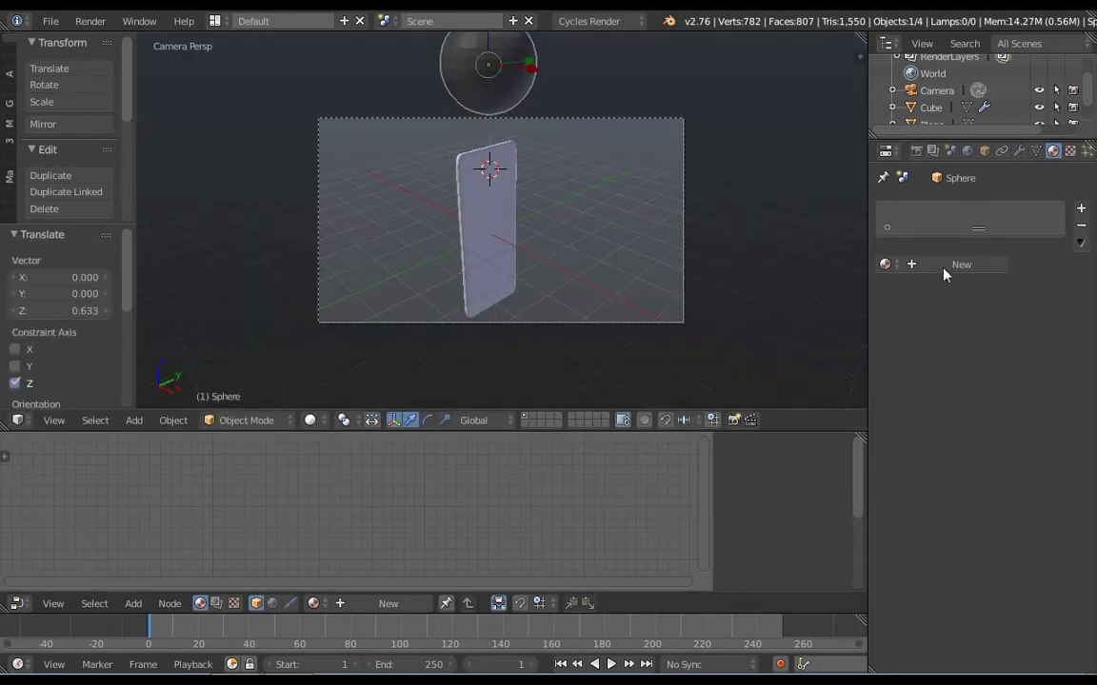
# - Give the sphere a new material with a yellow Emission surface
pyautogui.click(928, 265)
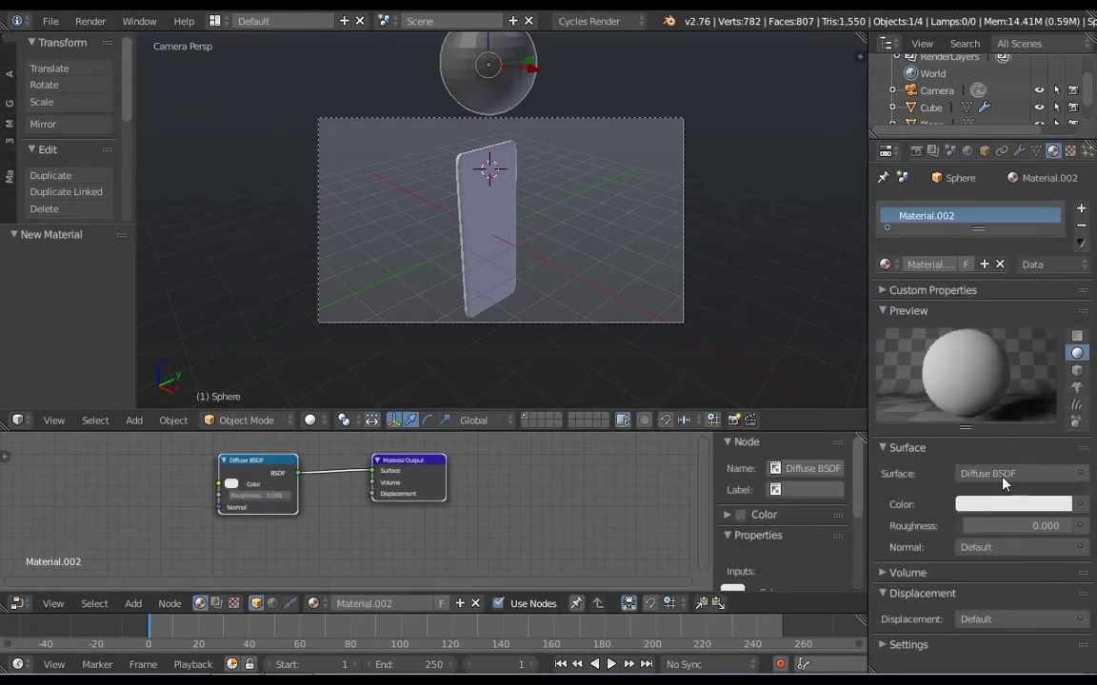
pyautogui.click(1002, 483)
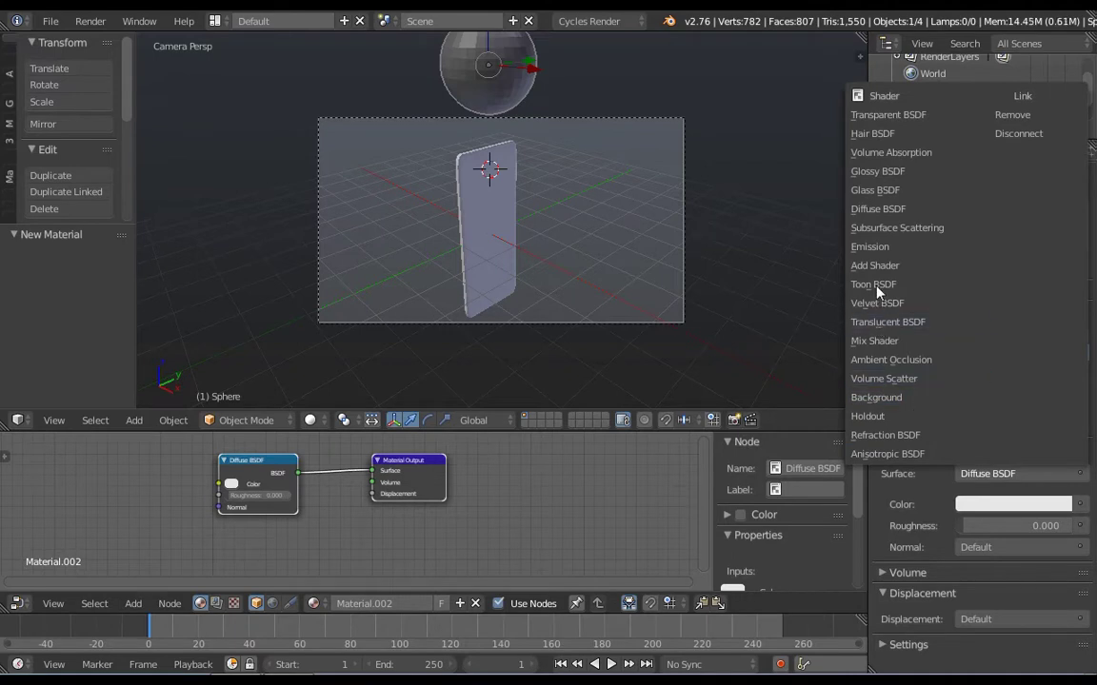
pyautogui.click(872, 247)
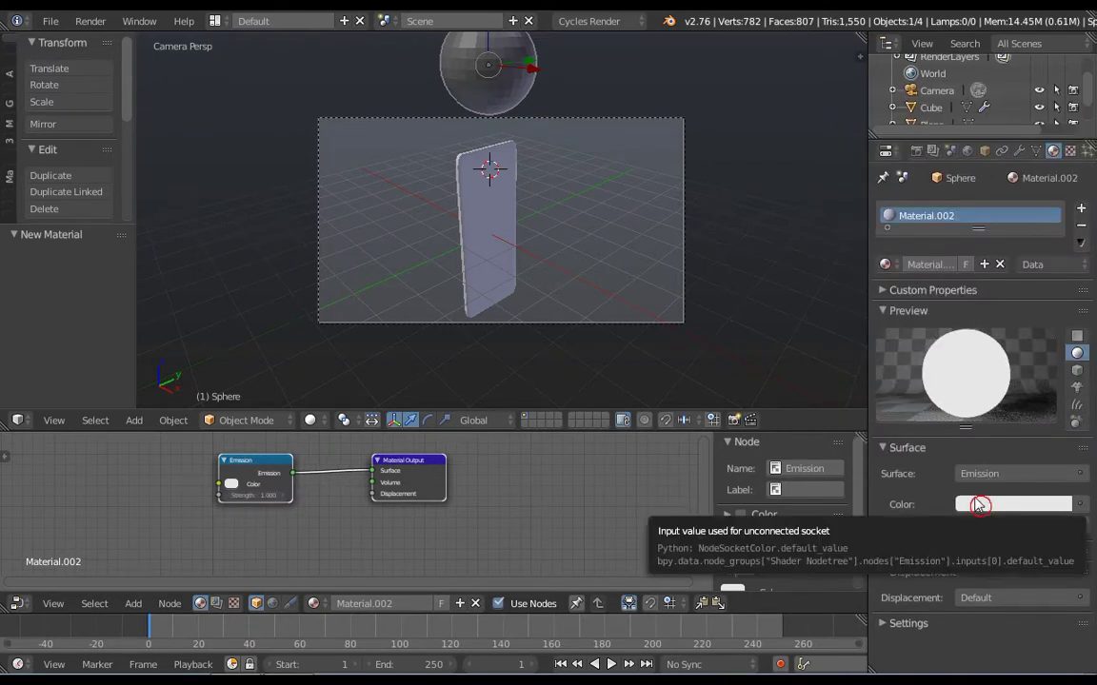
pyautogui.click(976, 504)
pyautogui.moveTo(971, 326); pyautogui.dragTo(933, 347)
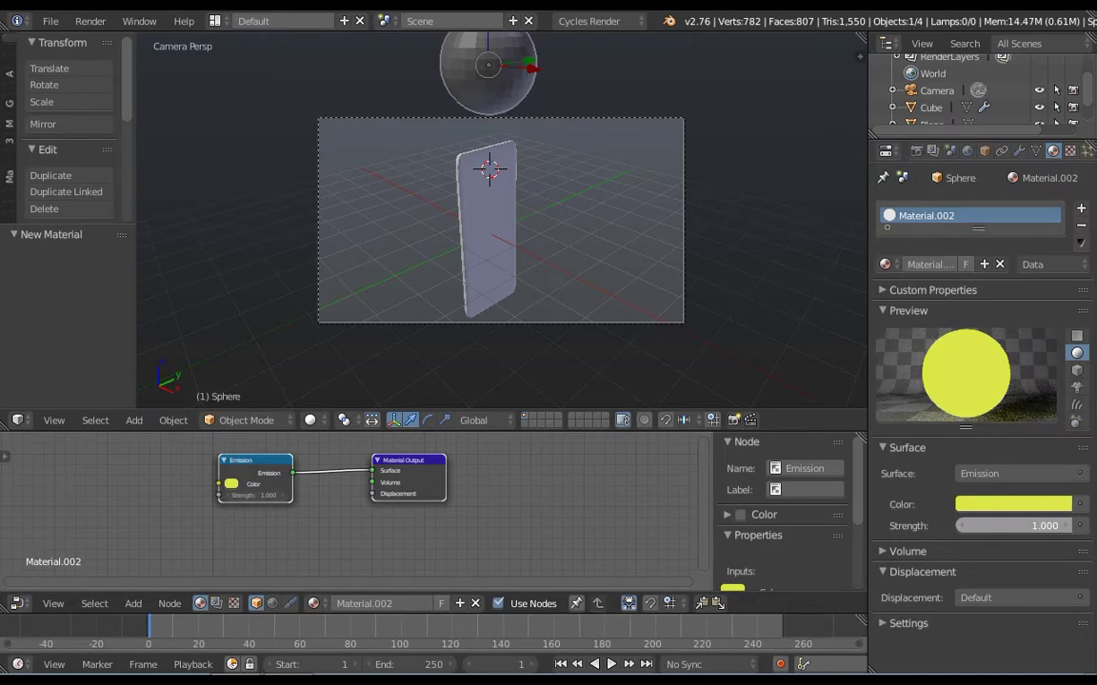
# - Set the emission strength to 25 and preview in rendered shading
pyautogui.moveTo(1014, 525); pyautogui.dragTo(991, 531)
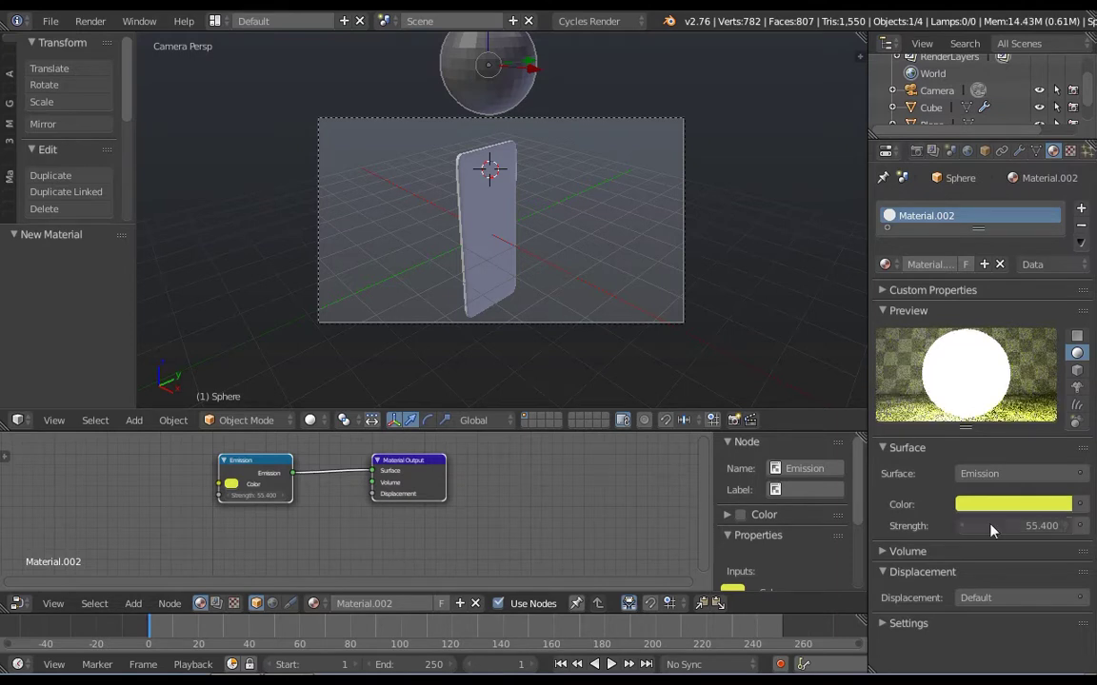
pyautogui.click(988, 526)
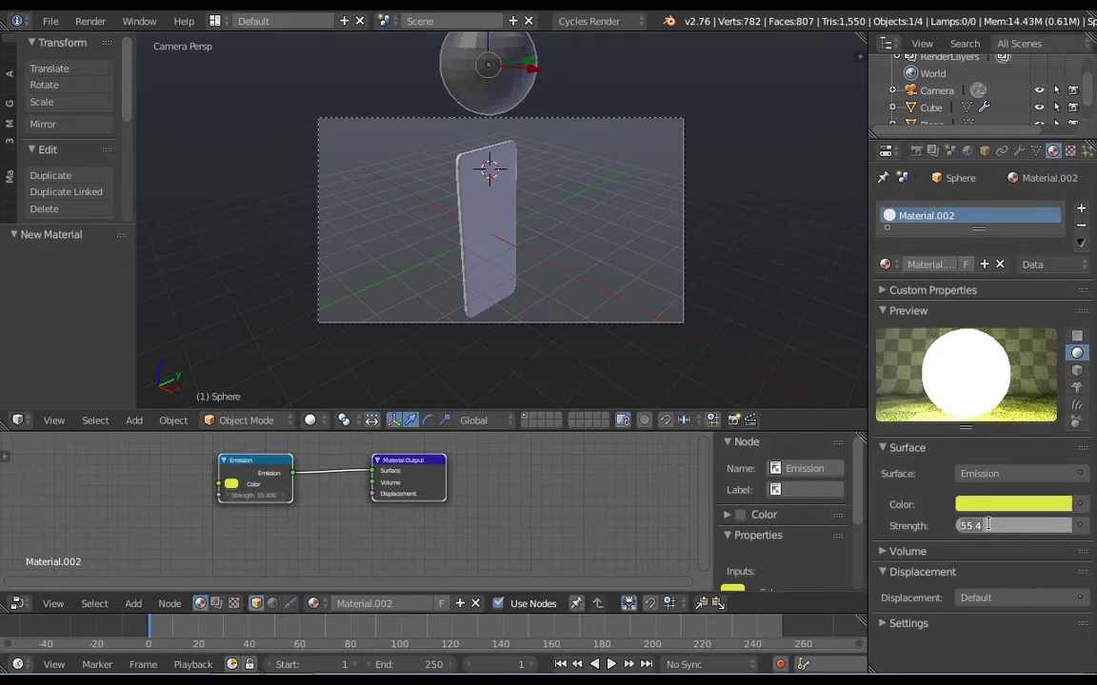
pyautogui.write('25')
pyautogui.press('Return')
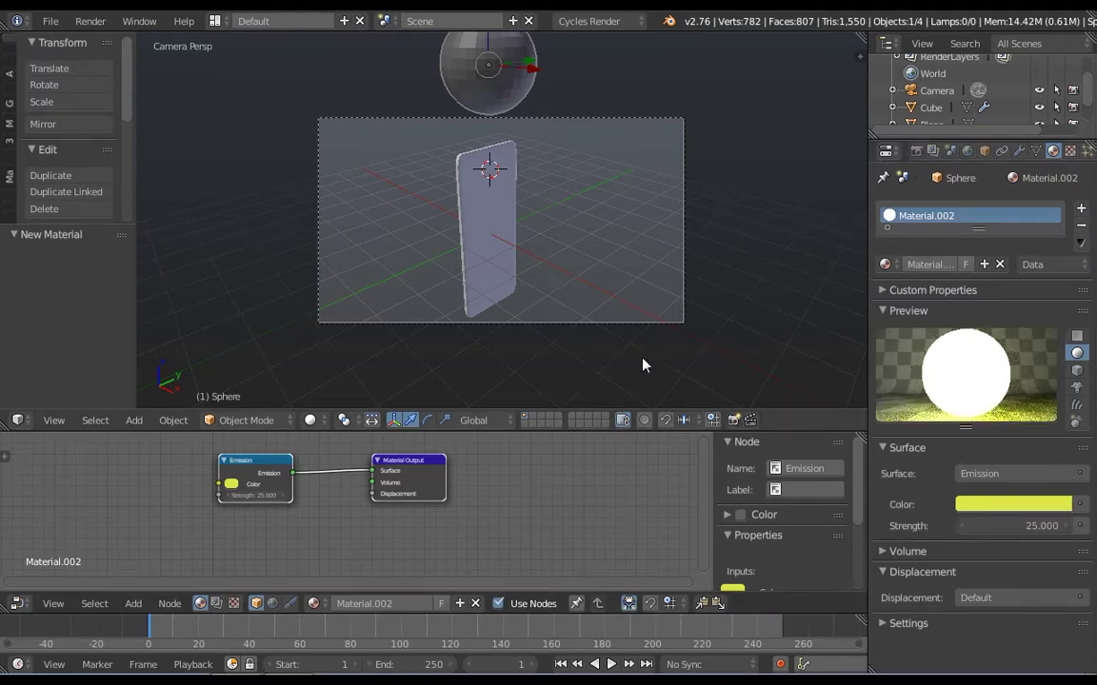
pyautogui.hotkey('shift', 'z')
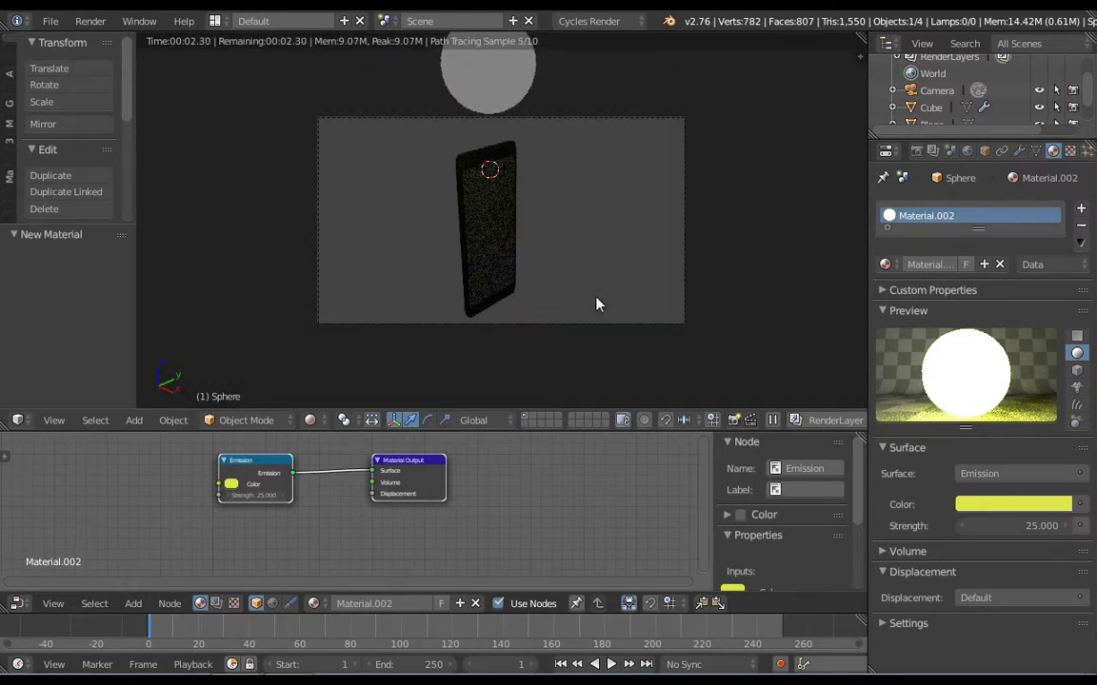
# - Set the sphere's emission strength to 60 and preview the brighter light rendered
pyautogui.hotkey('shift', 'z')
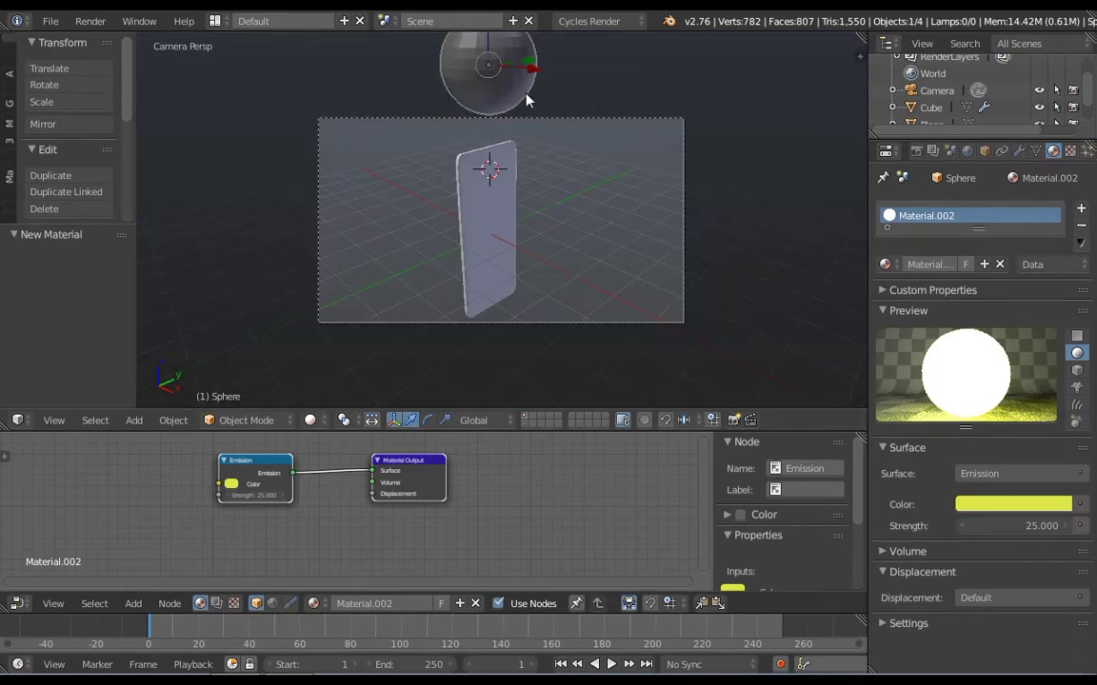
pyautogui.click(1002, 525)
pyautogui.write('60')
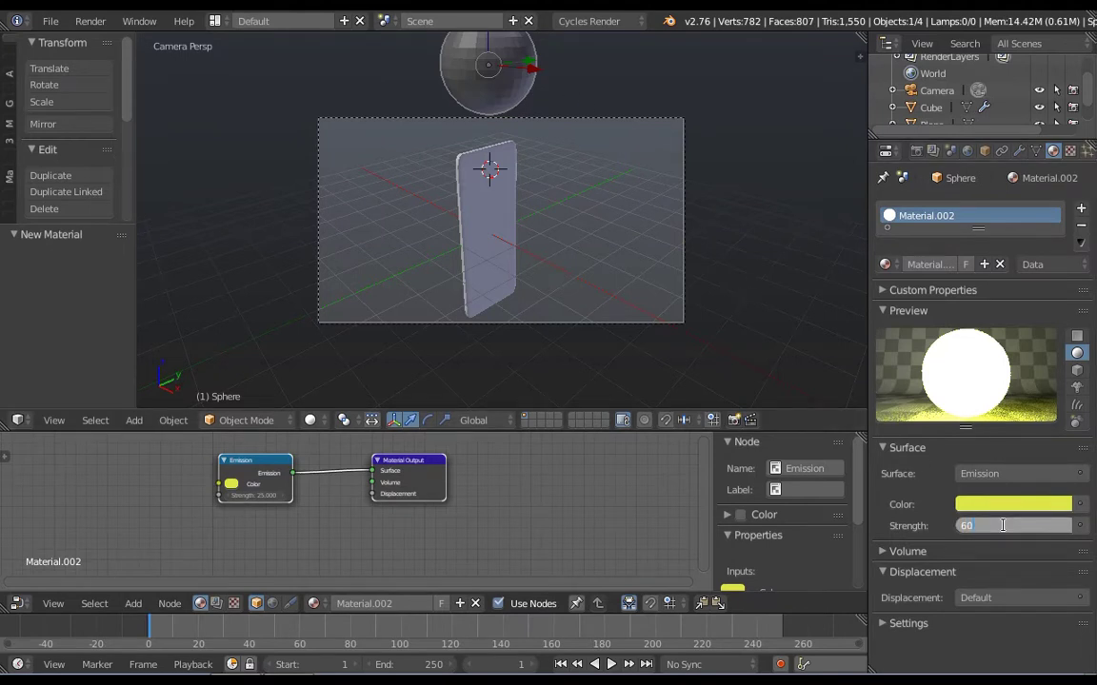
pyautogui.press('Return')
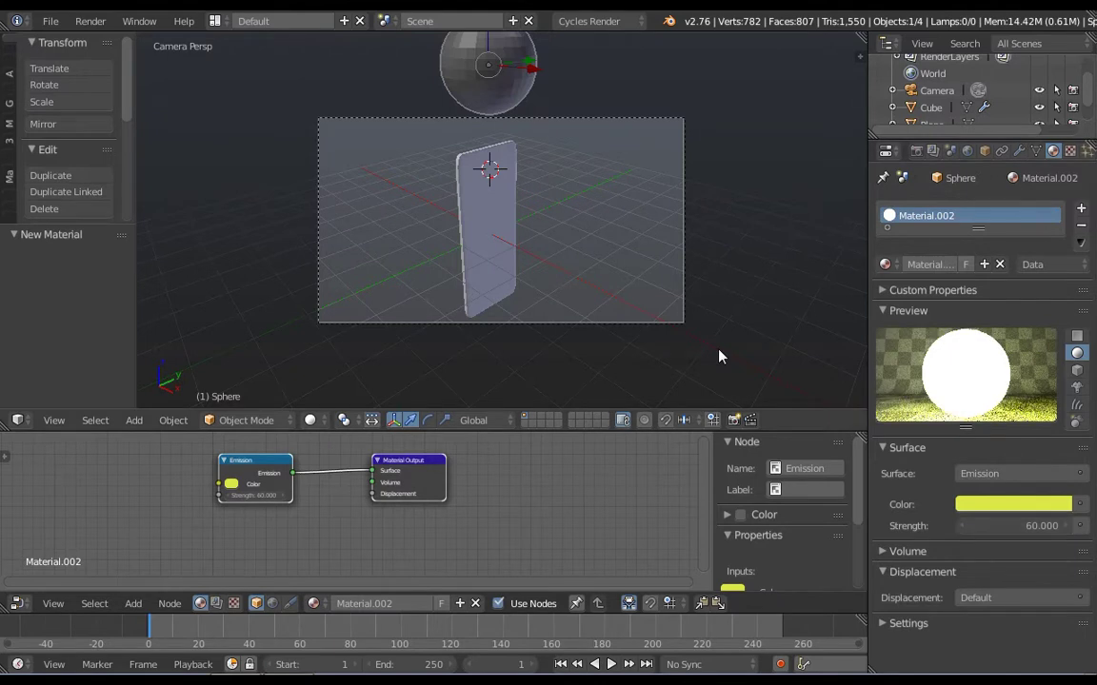
pyautogui.hotkey('shift', 'z')
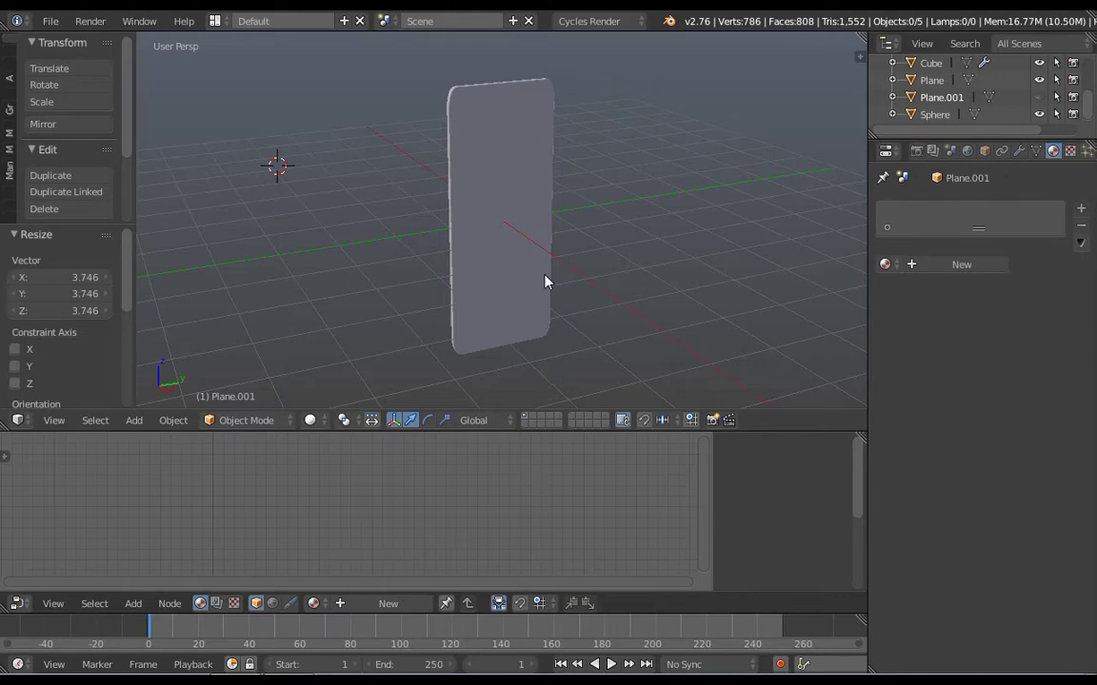
# - Add a NURBS circle, rotate it 90° about Y, and scale it to 0.247
pyautogui.hotkey('shift', 'a')
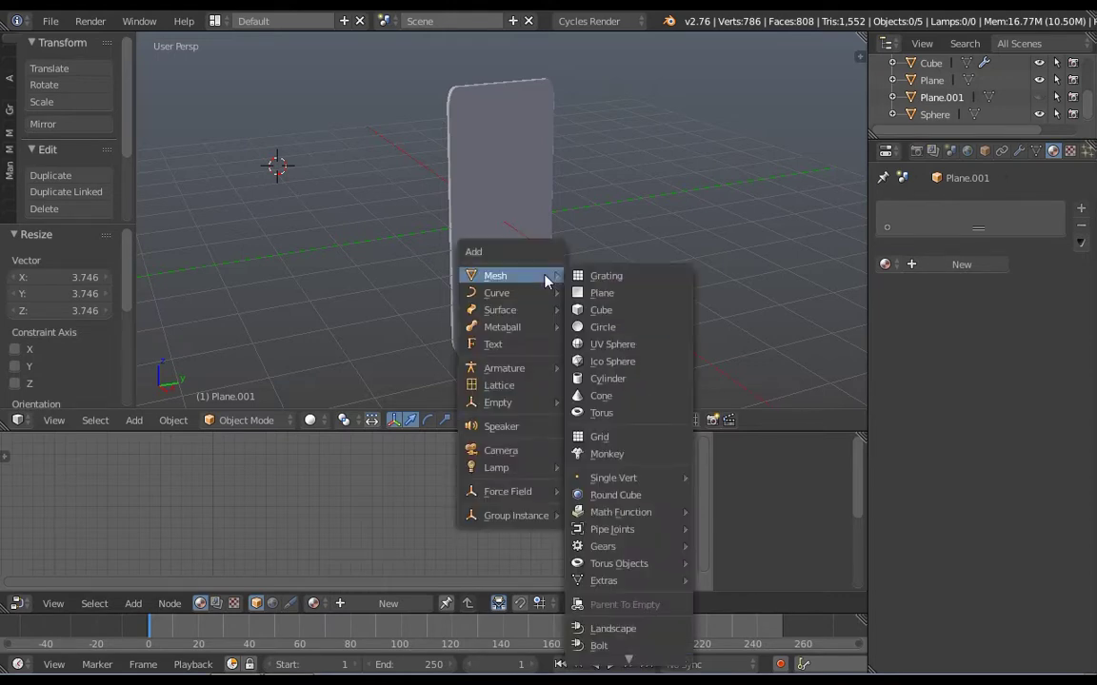
pyautogui.moveTo(533, 298)
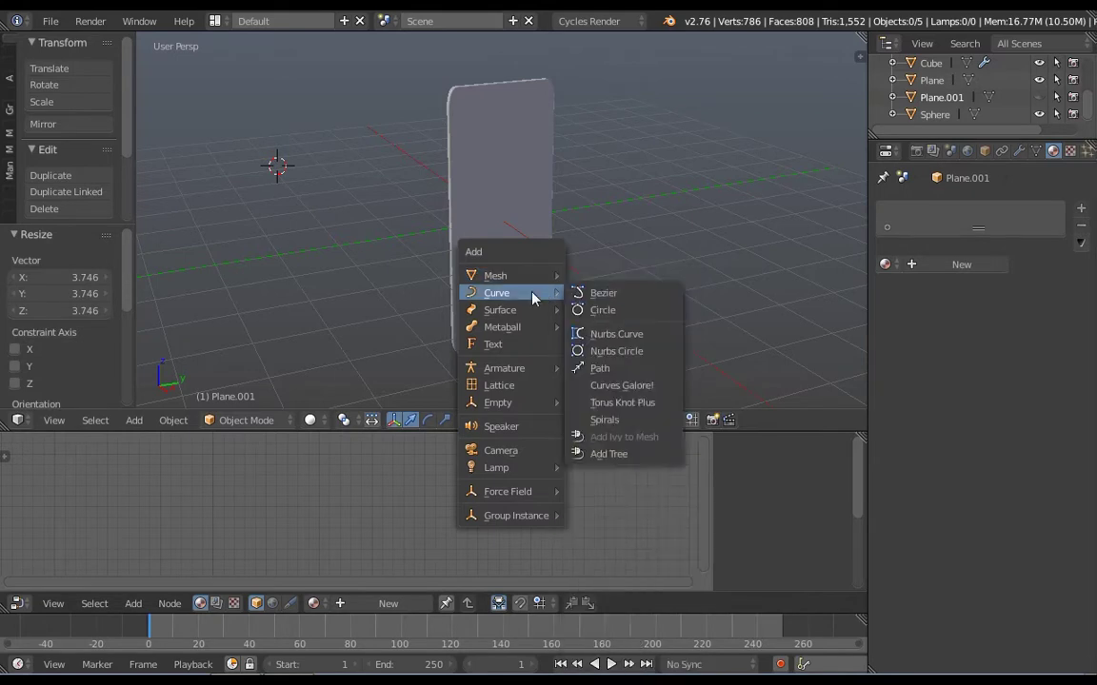
pyautogui.click(600, 352)
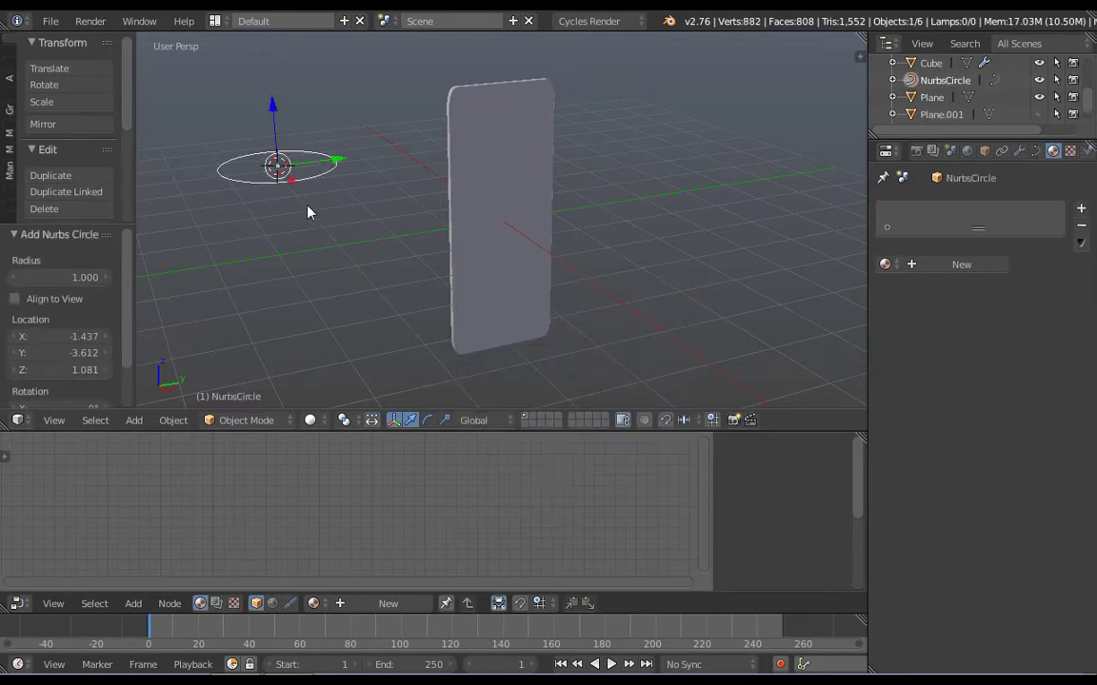
pyautogui.press('r')
pyautogui.write('y')
pyautogui.write('90')
pyautogui.press('Return')
pyautogui.press('s')
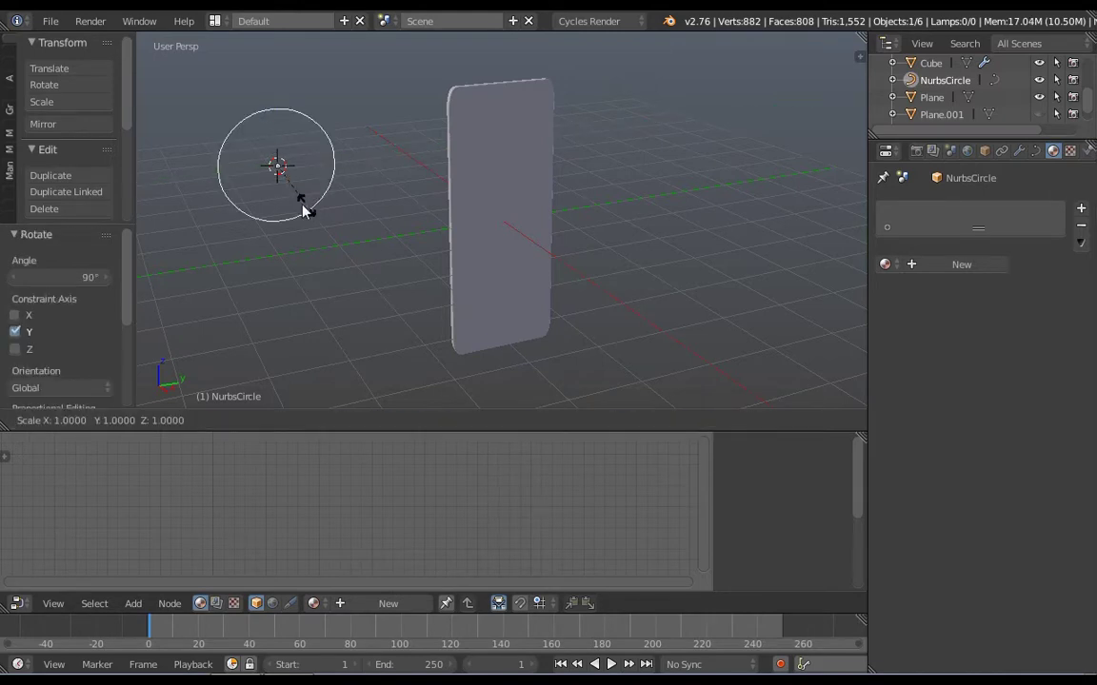
pyautogui.click(274, 181)
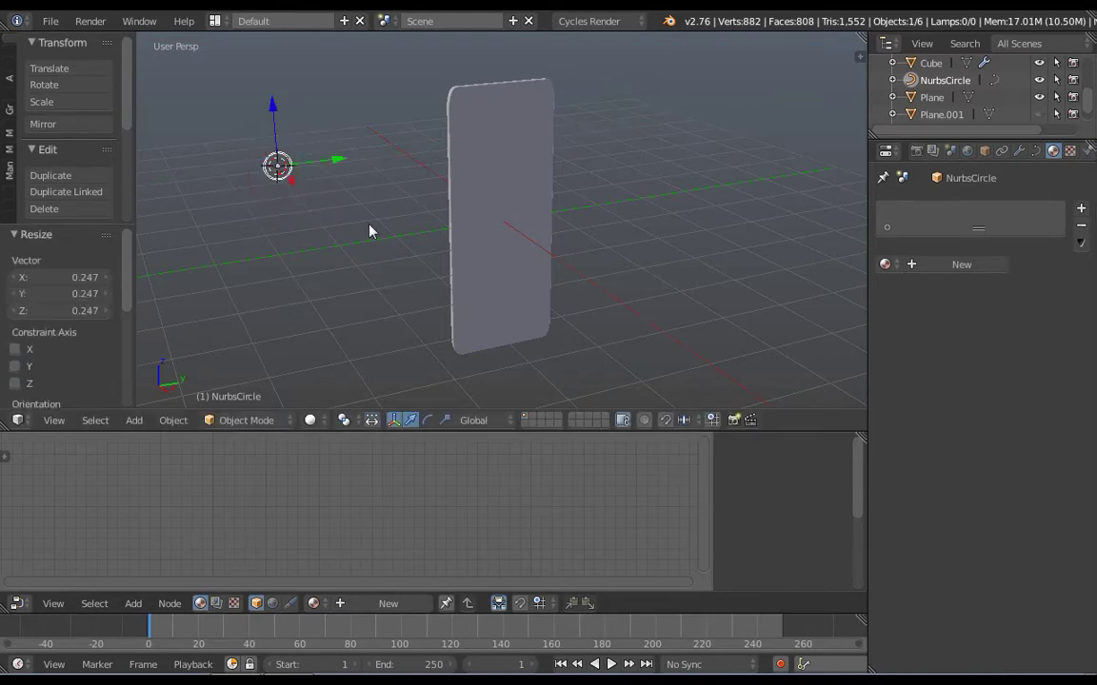
# - Move the NurbsCircle down 2.619 on Z and 2.968 along Y onto the phone's lower front
pyautogui.moveTo(372, 231); pyautogui.dragTo(455, 267, button='middle')
pyautogui.click(454, 262)
pyautogui.moveTo(360, 298); pyautogui.dragTo(523, 360)
pyautogui.moveTo(540, 296); pyautogui.dragTo(533, 228)
pyautogui.moveTo(533, 227); pyautogui.dragTo(438, 217, button='middle')
pyautogui.press('KP_1')
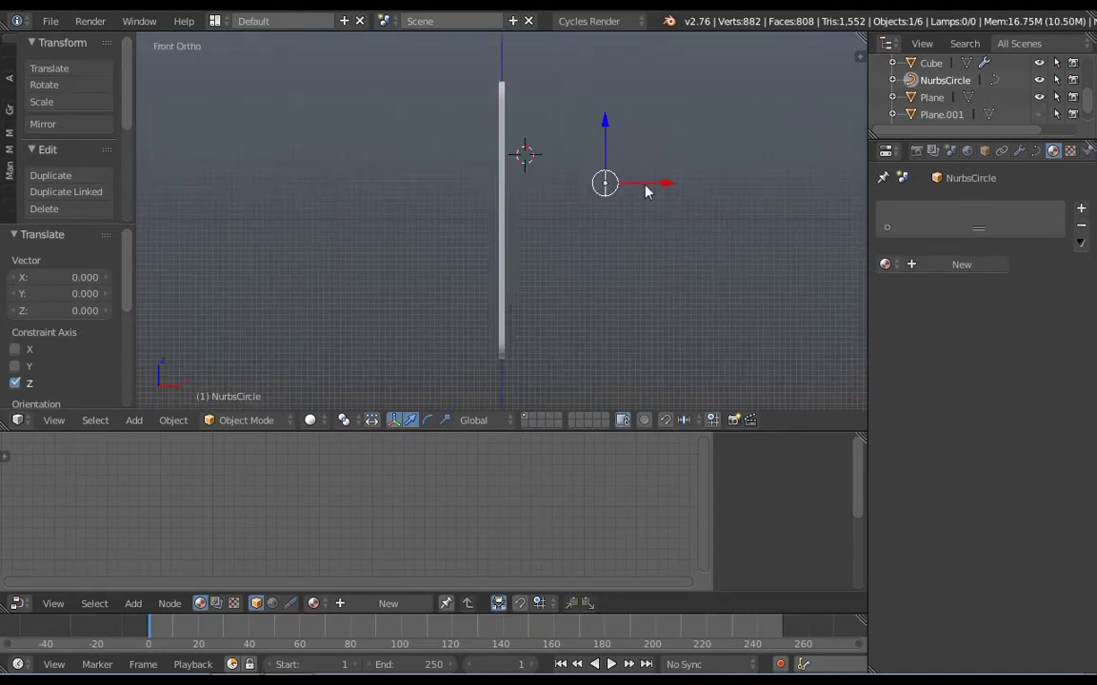
pyautogui.moveTo(664, 186); pyautogui.dragTo(560, 201)
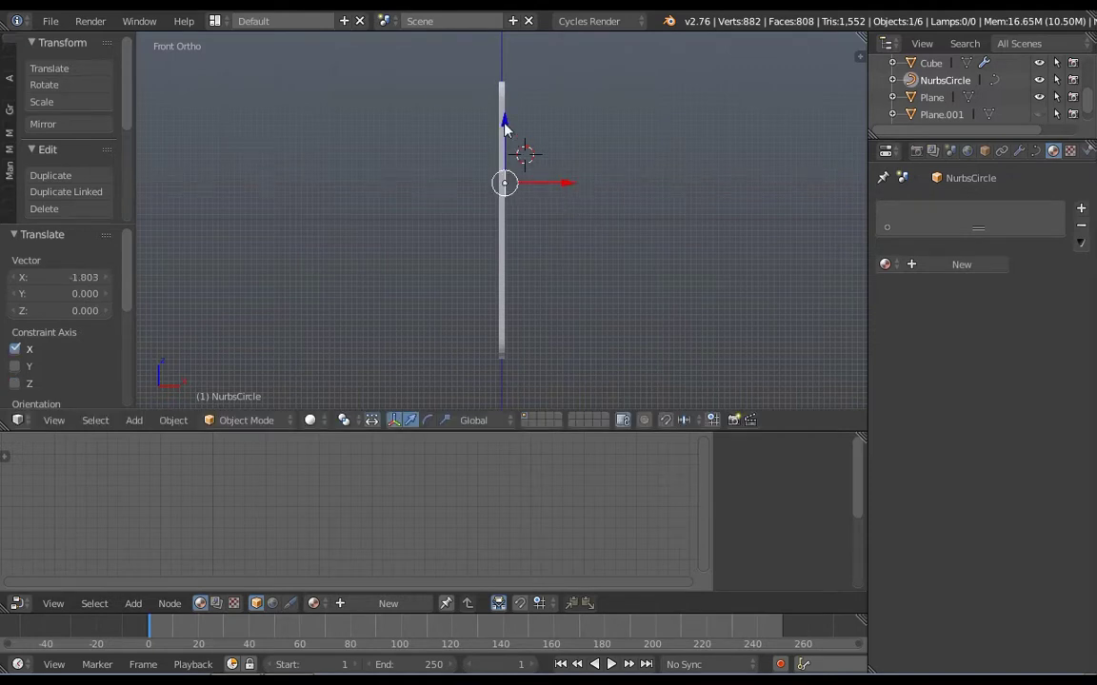
pyautogui.moveTo(504, 135); pyautogui.dragTo(519, 274)
pyautogui.moveTo(564, 314); pyautogui.dragTo(474, 315, button='middle')
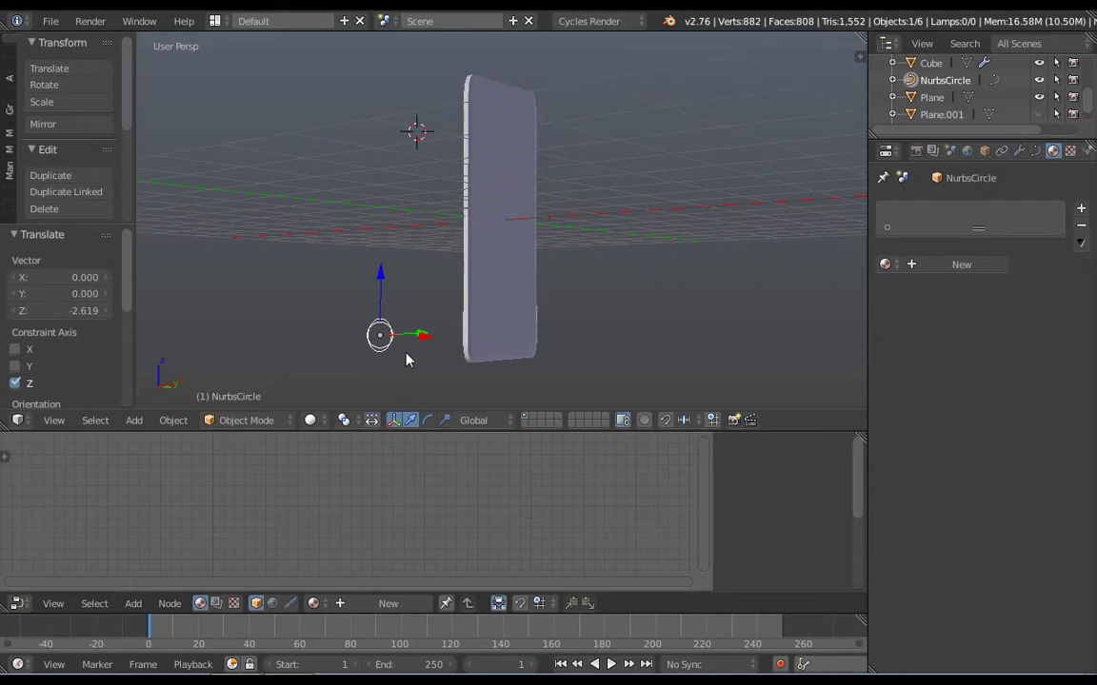
pyautogui.moveTo(426, 358); pyautogui.dragTo(397, 318, button='middle')
pyautogui.moveTo(391, 335); pyautogui.dragTo(558, 343)
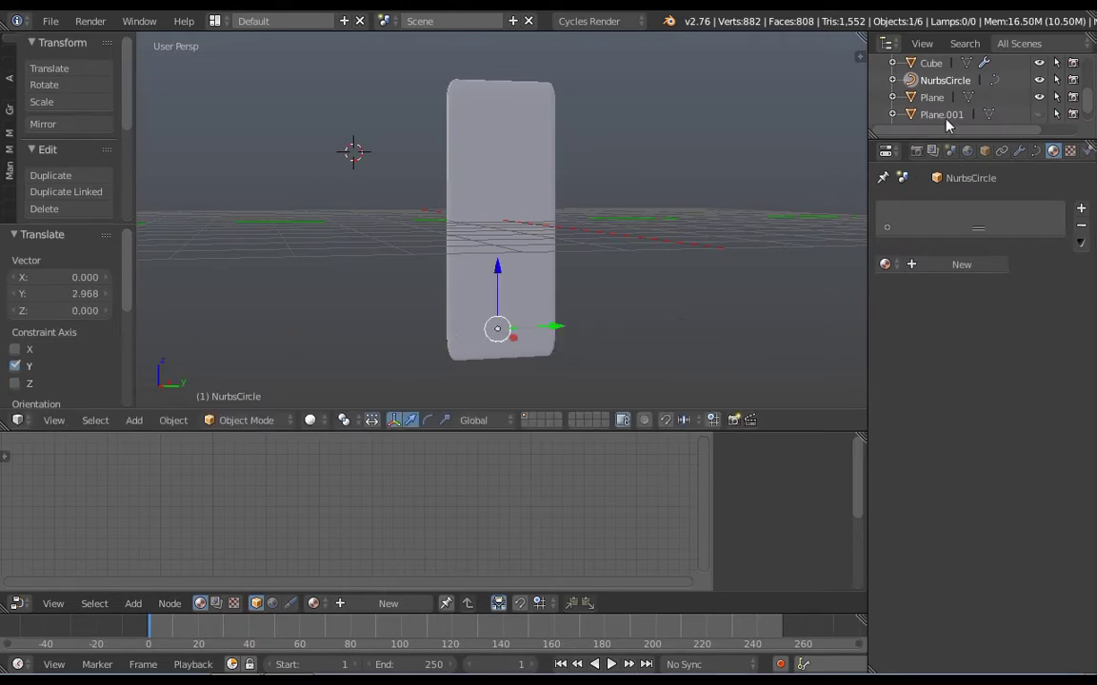
# - Set the curve's Extrude to 0.048 and Bevel Depth to 0.026
pyautogui.click(1036, 150)
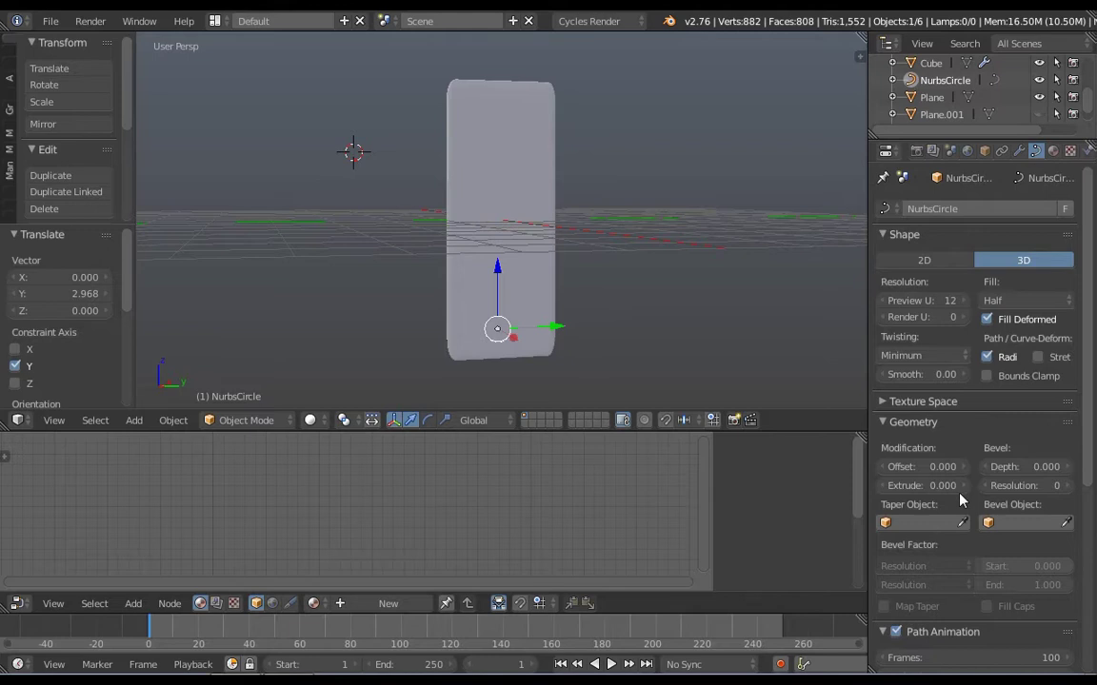
pyautogui.moveTo(936, 485); pyautogui.dragTo(952, 485)
pyautogui.moveTo(1024, 466); pyautogui.dragTo(1038, 466)
# - Reposition the ring at the phone's bottom and shrink it slightly
pyautogui.moveTo(585, 360)
pyautogui.mouseDown(button='middle')
pyautogui.moveTo(651, 387)
pyautogui.moveTo(606, 354)
pyautogui.mouseUp(button='middle')
pyautogui.moveTo(550, 335); pyautogui.dragTo(552, 339)
pyautogui.moveTo(508, 284); pyautogui.dragTo(456, 272)
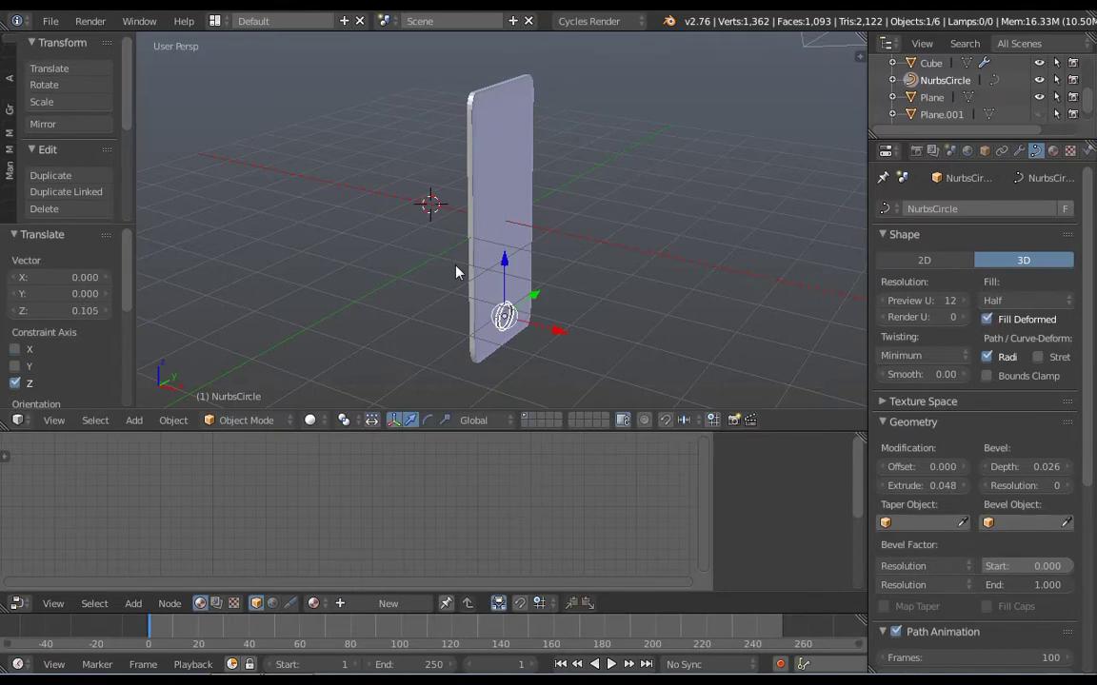
pyautogui.click(539, 299)
pyautogui.moveTo(539, 299); pyautogui.dragTo(529, 303)
pyautogui.moveTo(529, 302); pyautogui.dragTo(480, 296, button='middle')
pyautogui.moveTo(549, 308); pyautogui.dragTo(553, 308)
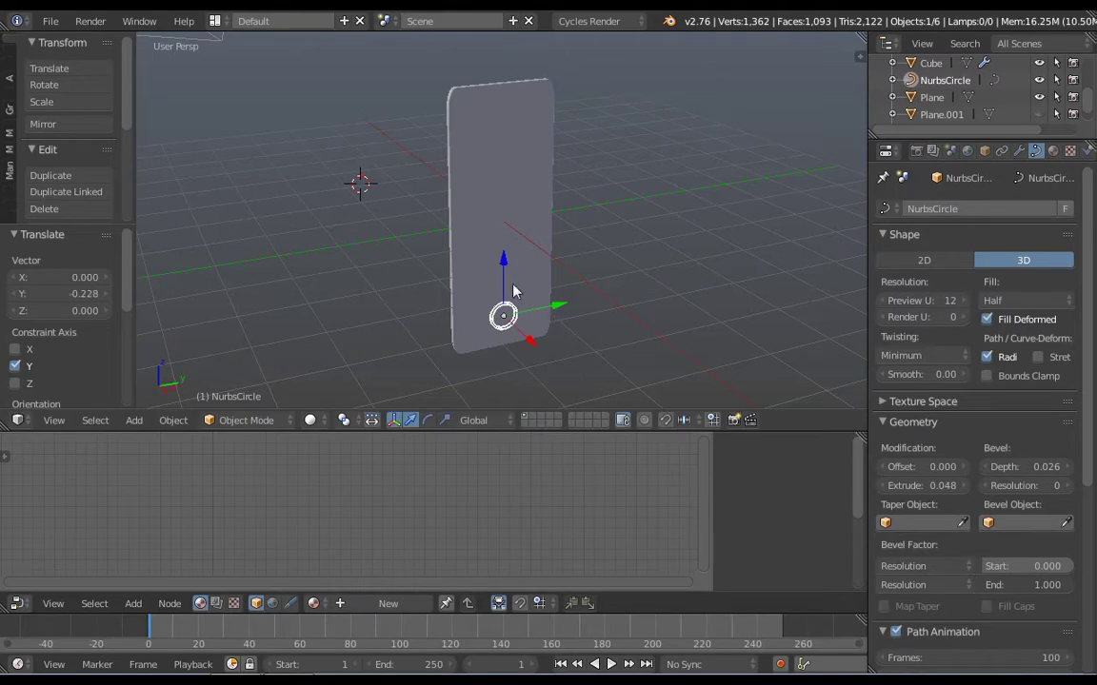
pyautogui.moveTo(503, 264); pyautogui.dragTo(504, 278)
pyautogui.press('s')
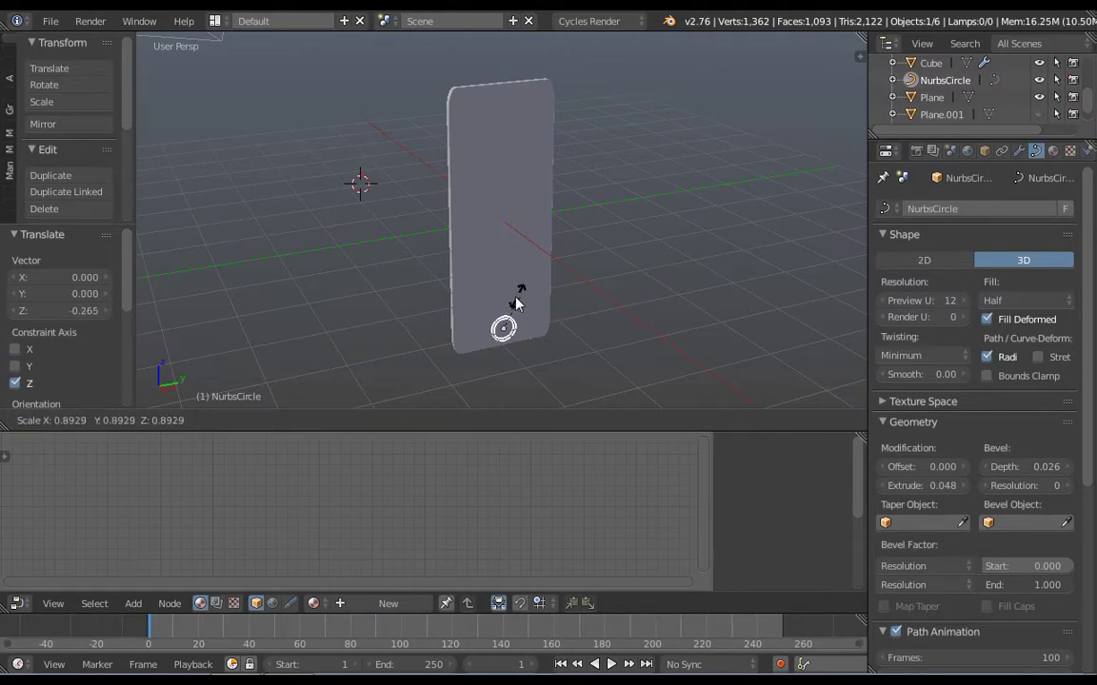
pyautogui.click(530, 325)
pyautogui.moveTo(556, 319); pyautogui.dragTo(565, 325)
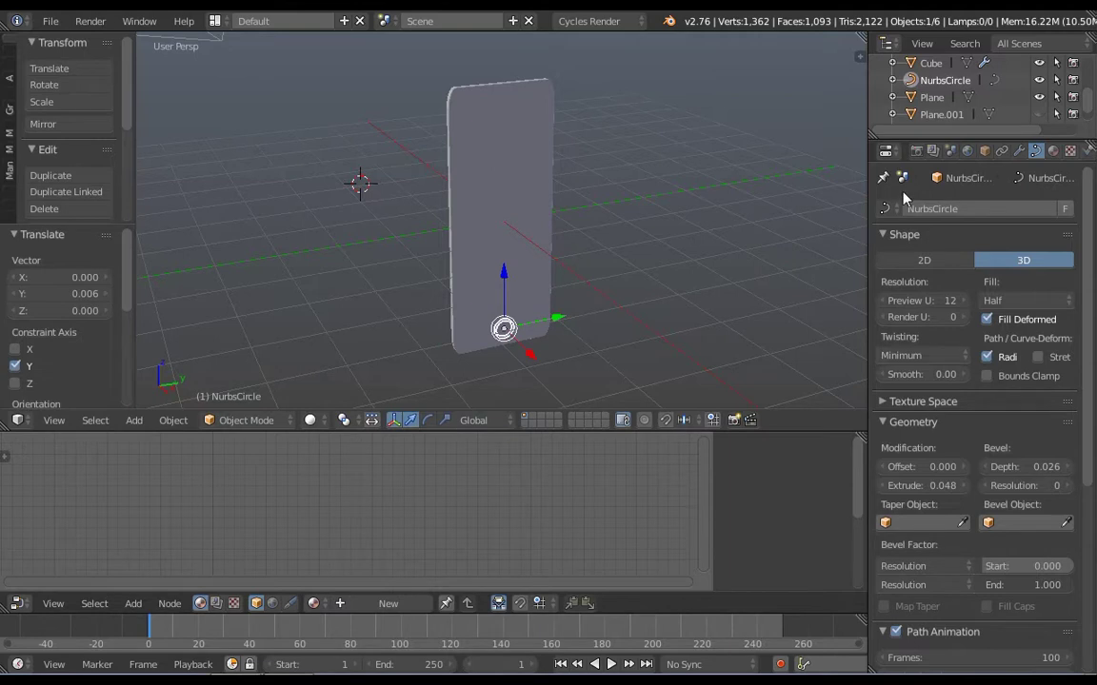
pyautogui.click(1053, 150)
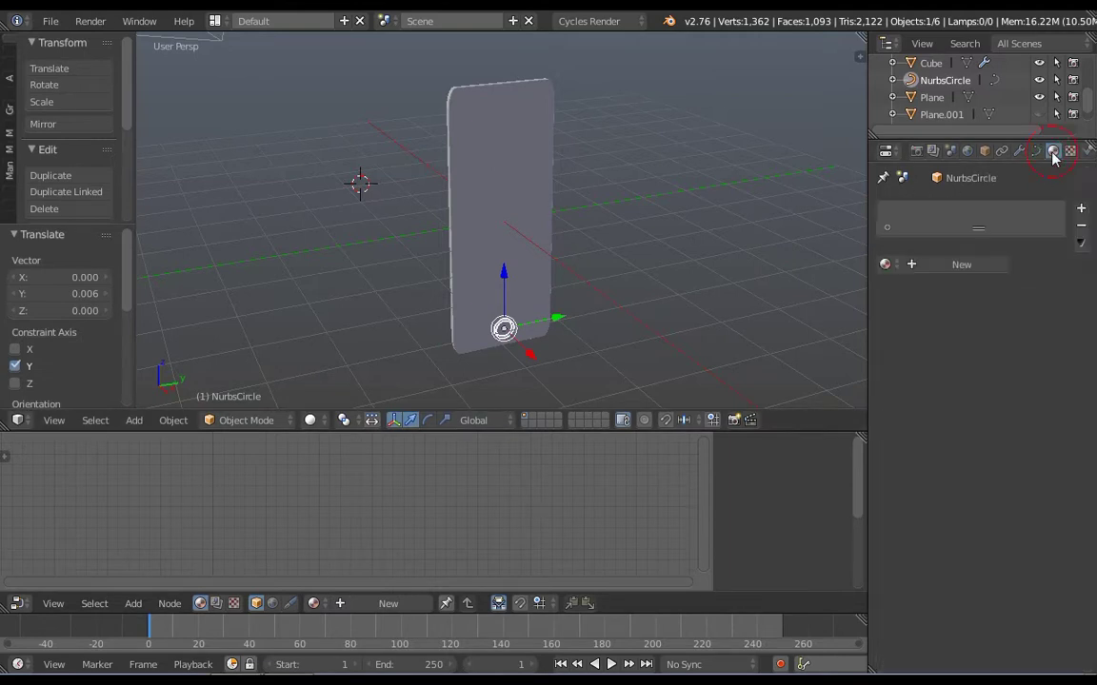
# - Create Material.003 for the ring with an Anisotropic BSDF surface at roughness 0.162
pyautogui.click(984, 264)
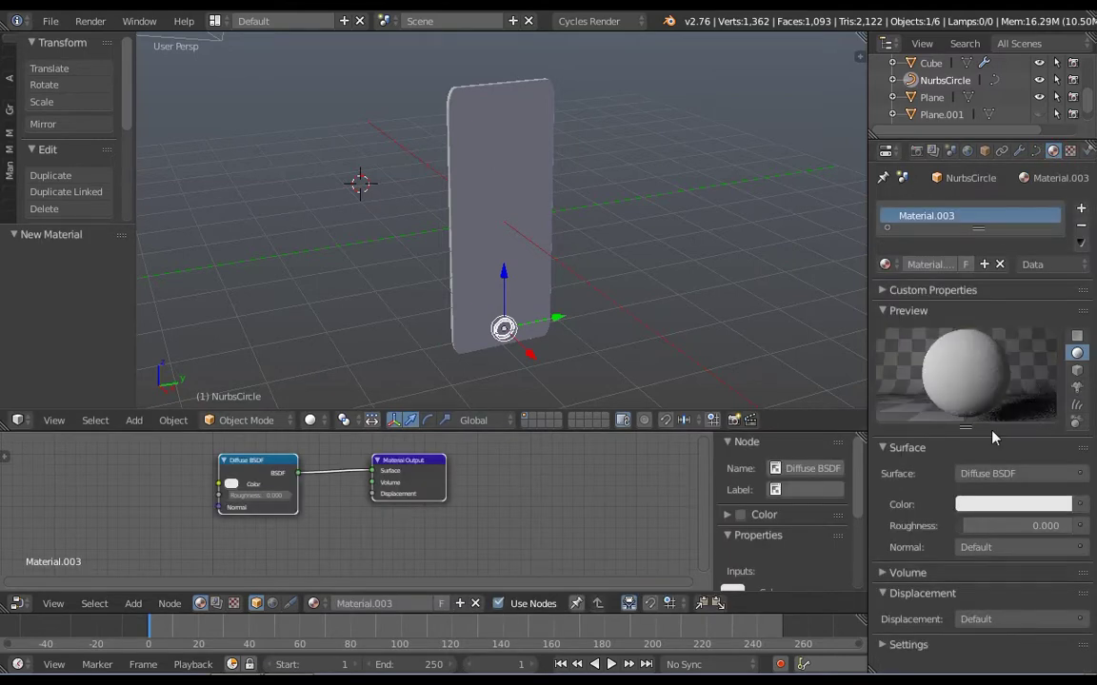
pyautogui.click(1004, 473)
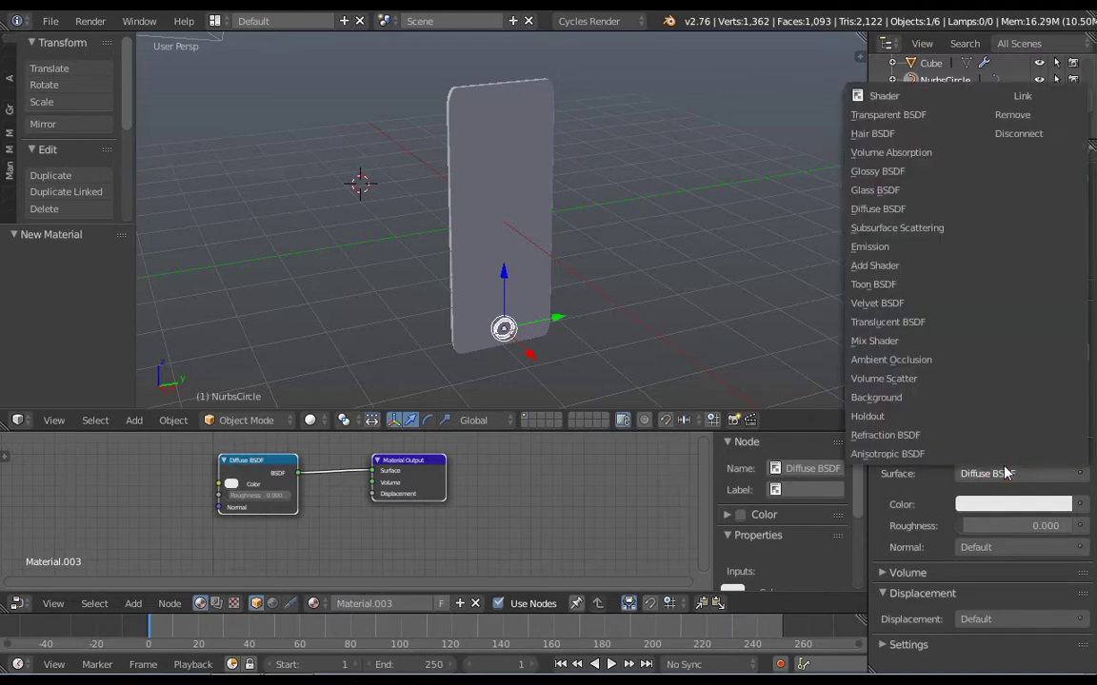
pyautogui.click(897, 454)
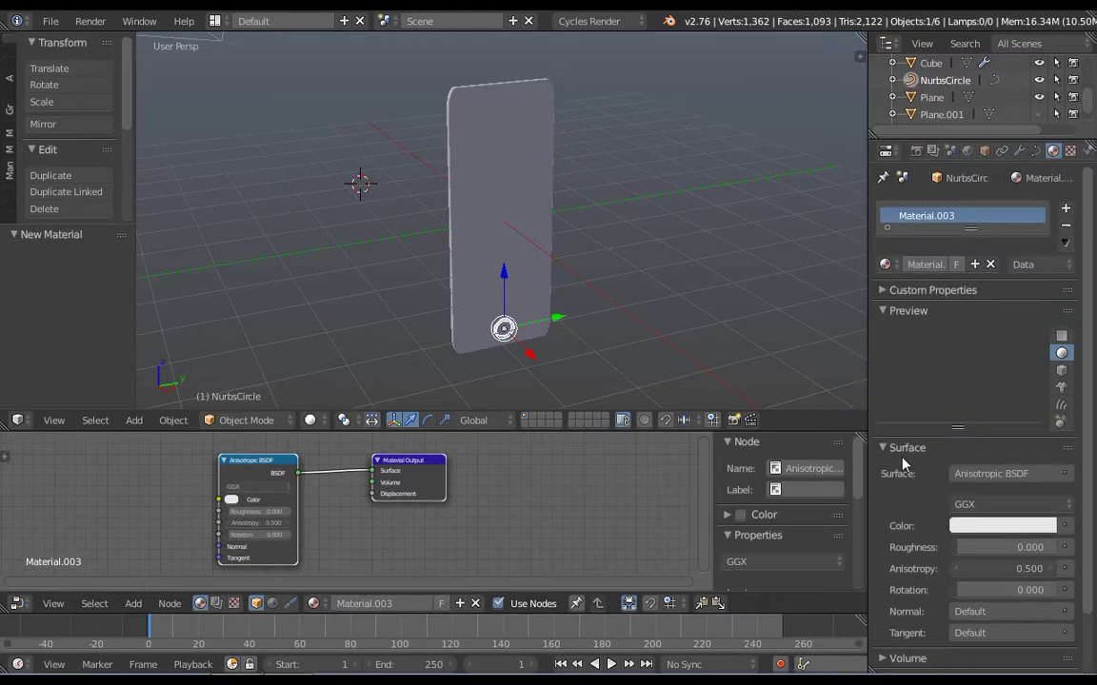
pyautogui.moveTo(1009, 547); pyautogui.dragTo(1031, 547)
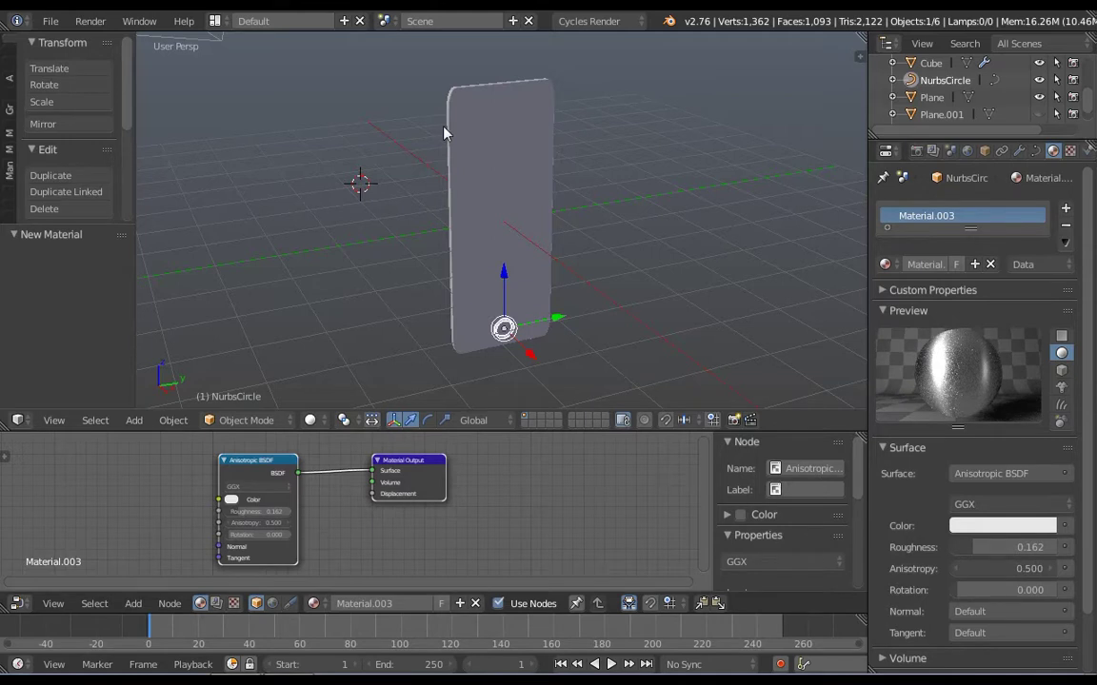
pyautogui.moveTo(478, 154); pyautogui.dragTo(453, 206, button='middle')
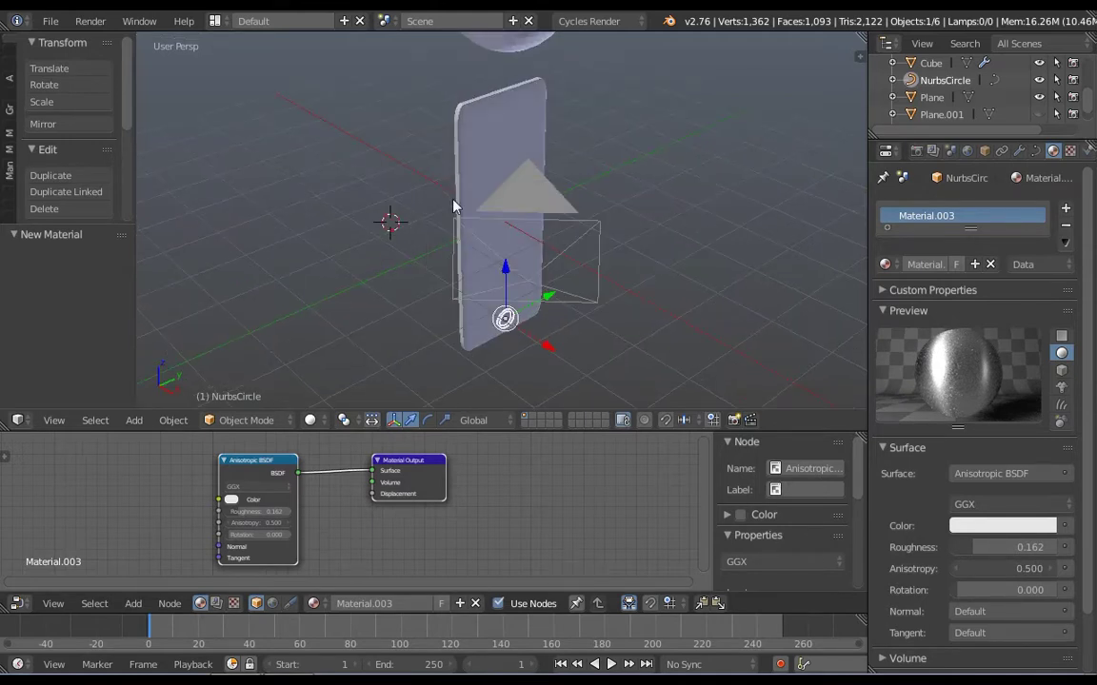